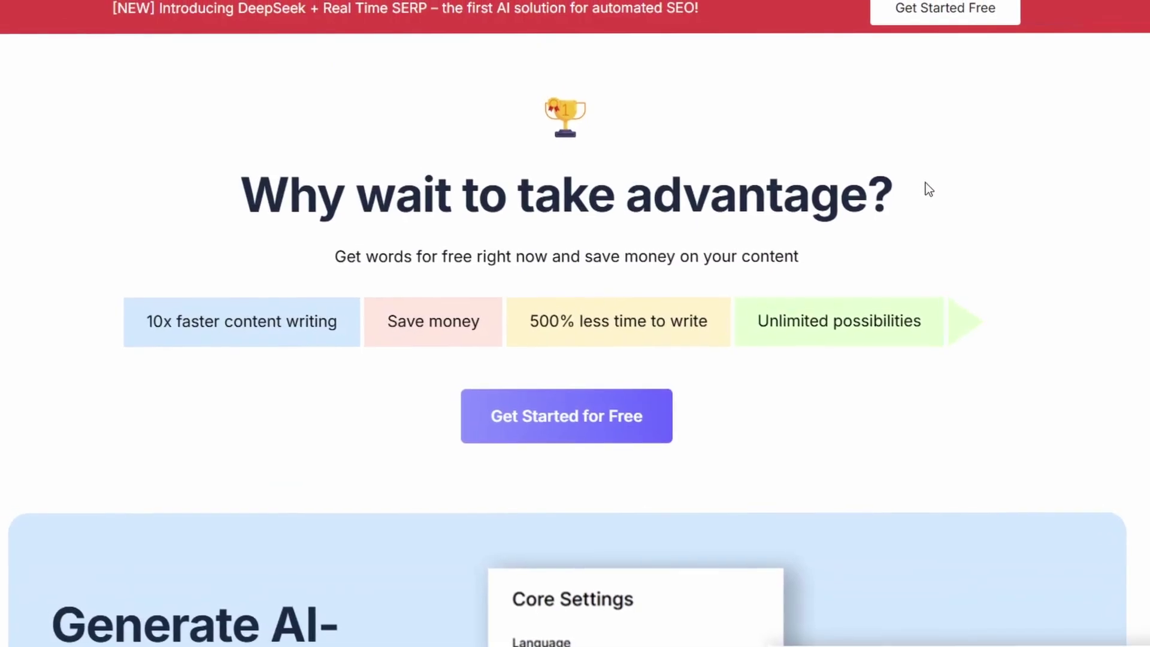
Step: Look over the DeepSeek-V3 capabilities section, including the inference speed statement and the benchmark comparison table
scroll(929, 183, "down", 10)
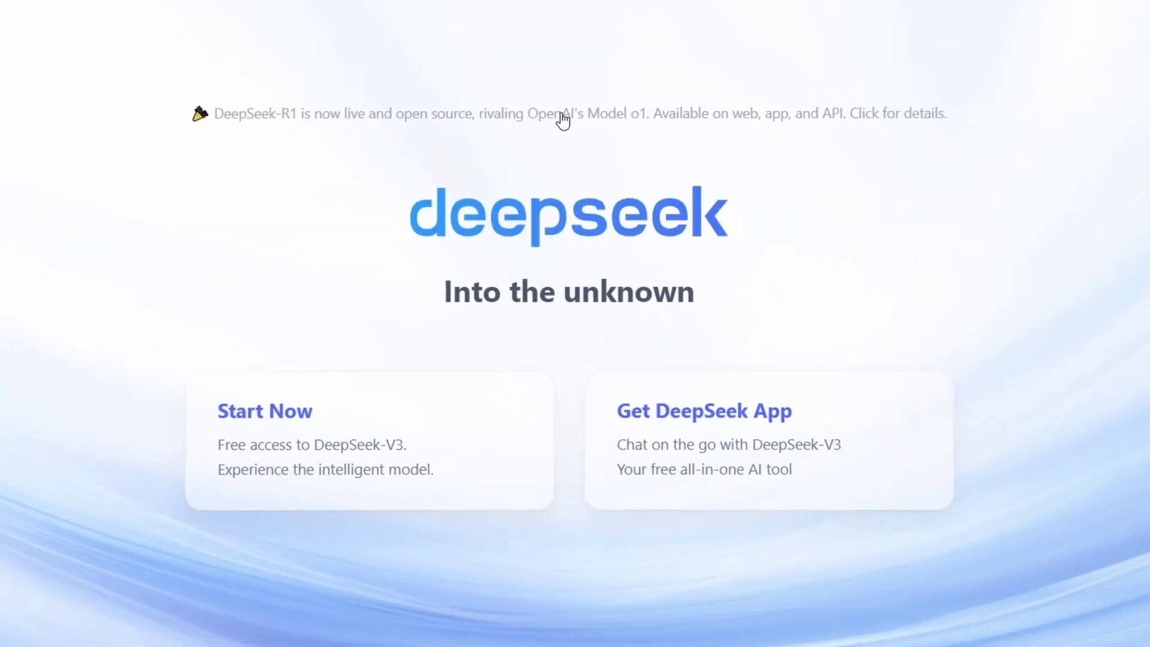
scroll(620, 340, "down", 3)
scroll(619, 340, "down", 6)
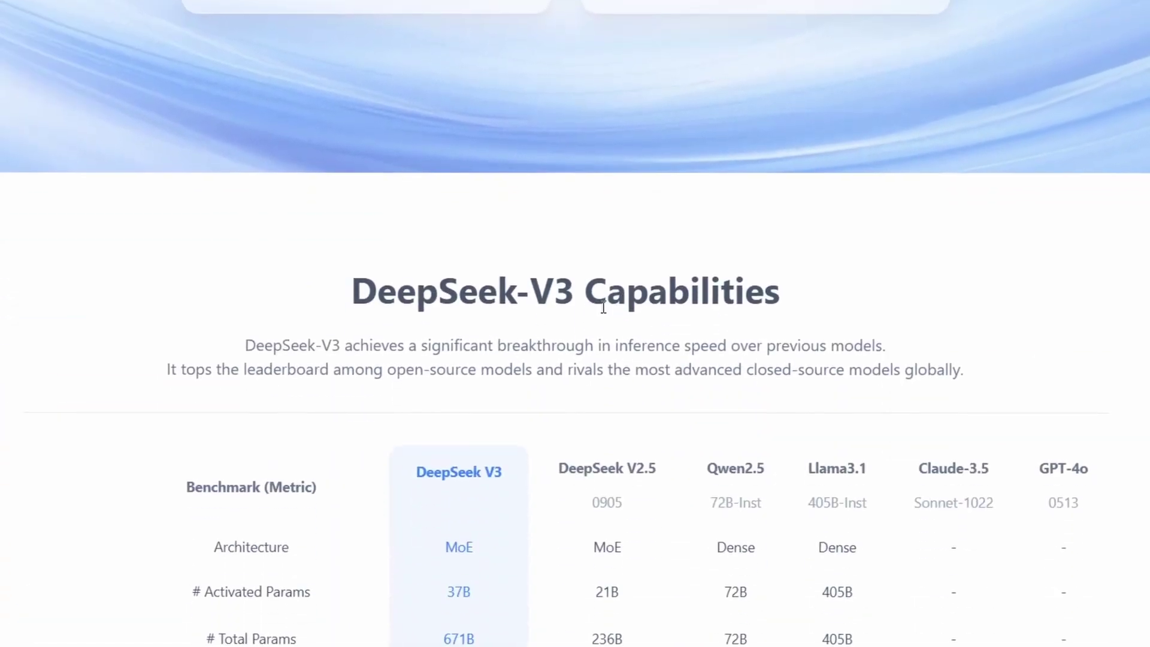
left_click_drag(244, 247, 896, 244)
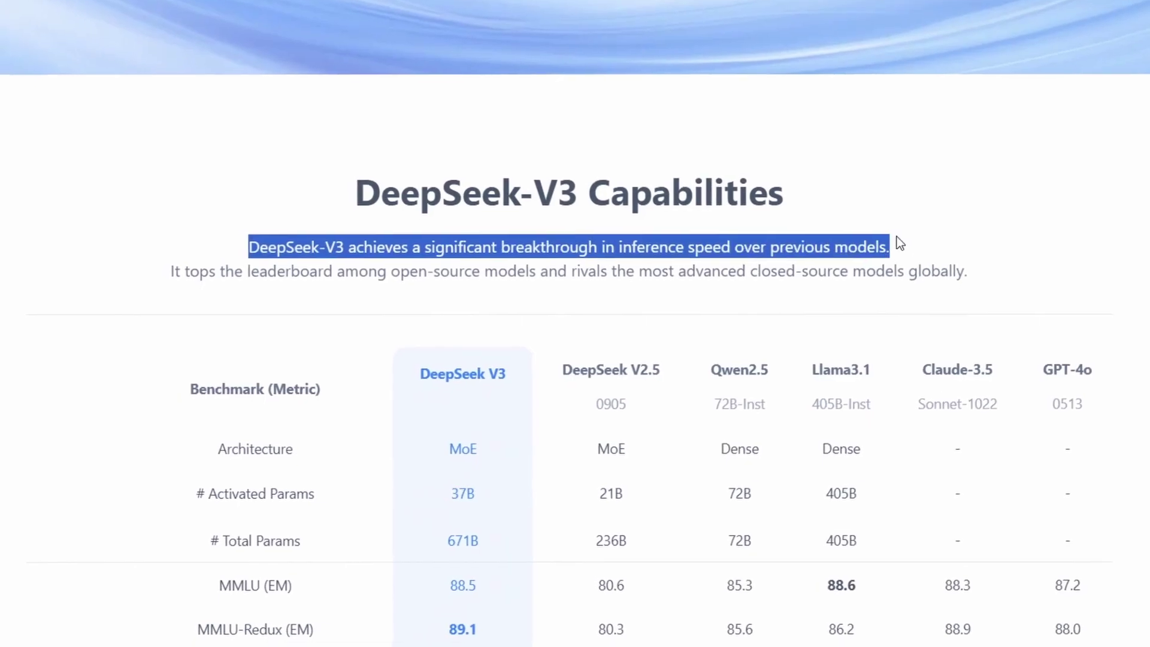
left_click(908, 269)
scroll(360, 307, "up", 2)
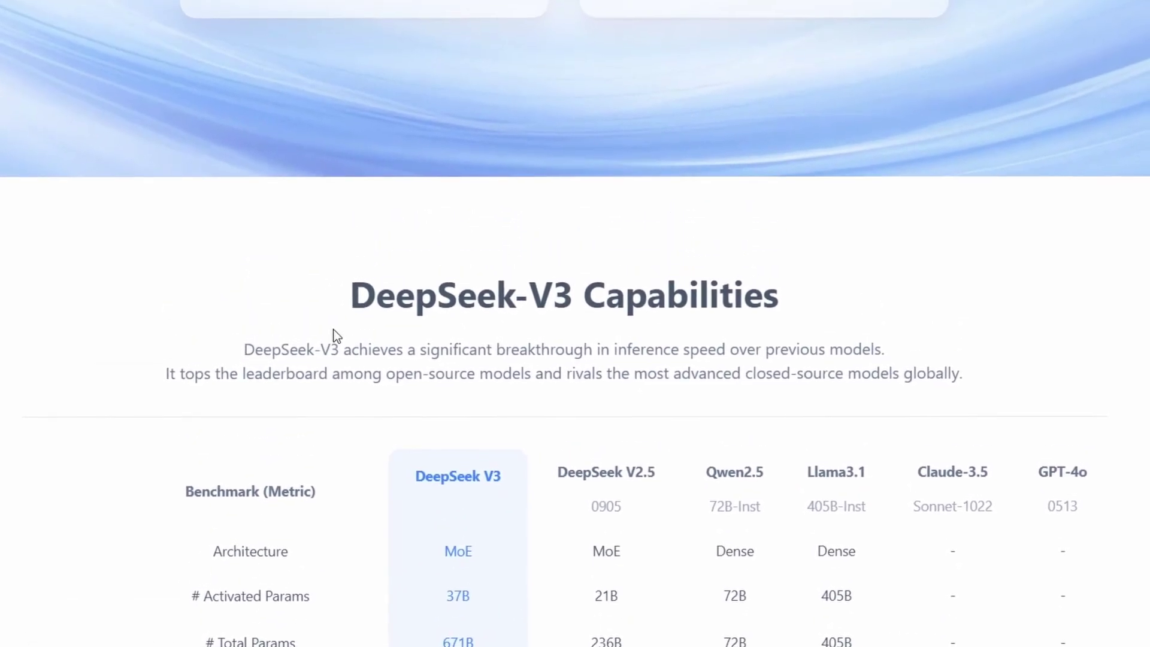
scroll(334, 332, "down", 5)
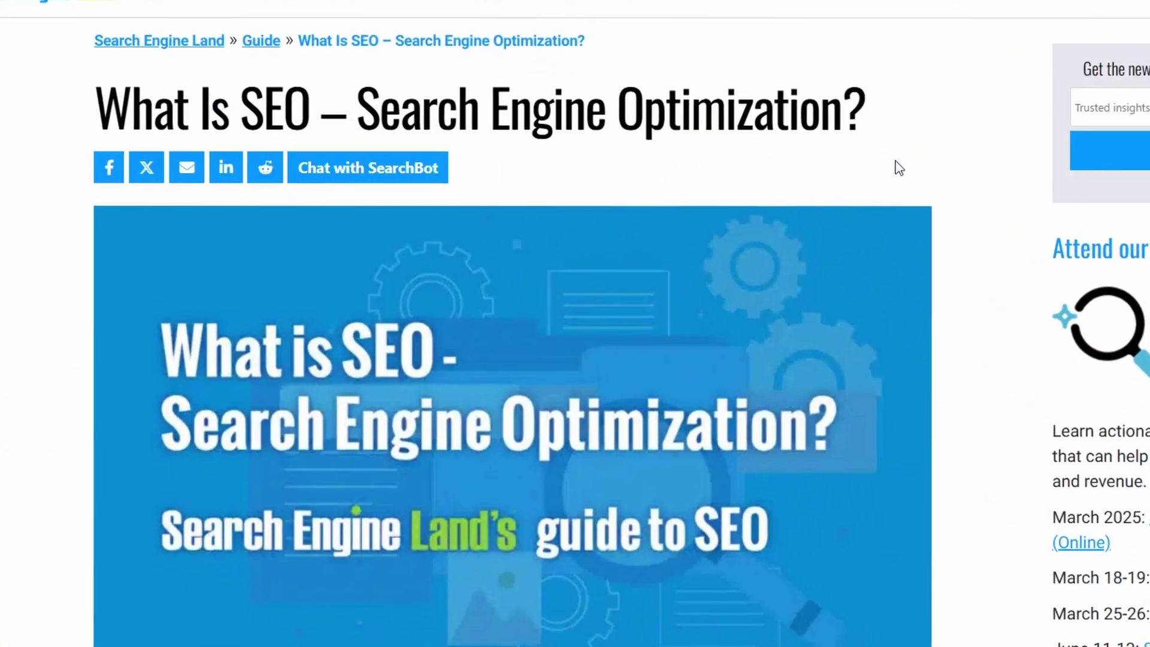
scroll(899, 168, "down", 6)
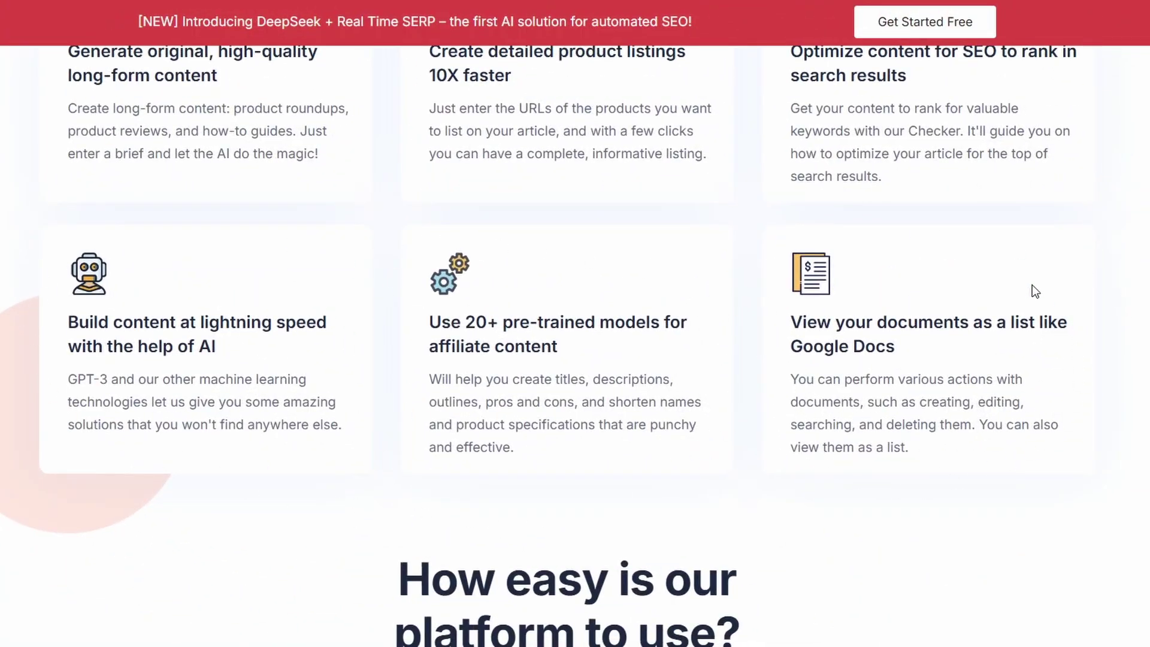
Step: Review the SEOWriting.AI homepage sections on ease of use, AI-powered content generation and SEO optimization
scroll(756, 380, "down", 8)
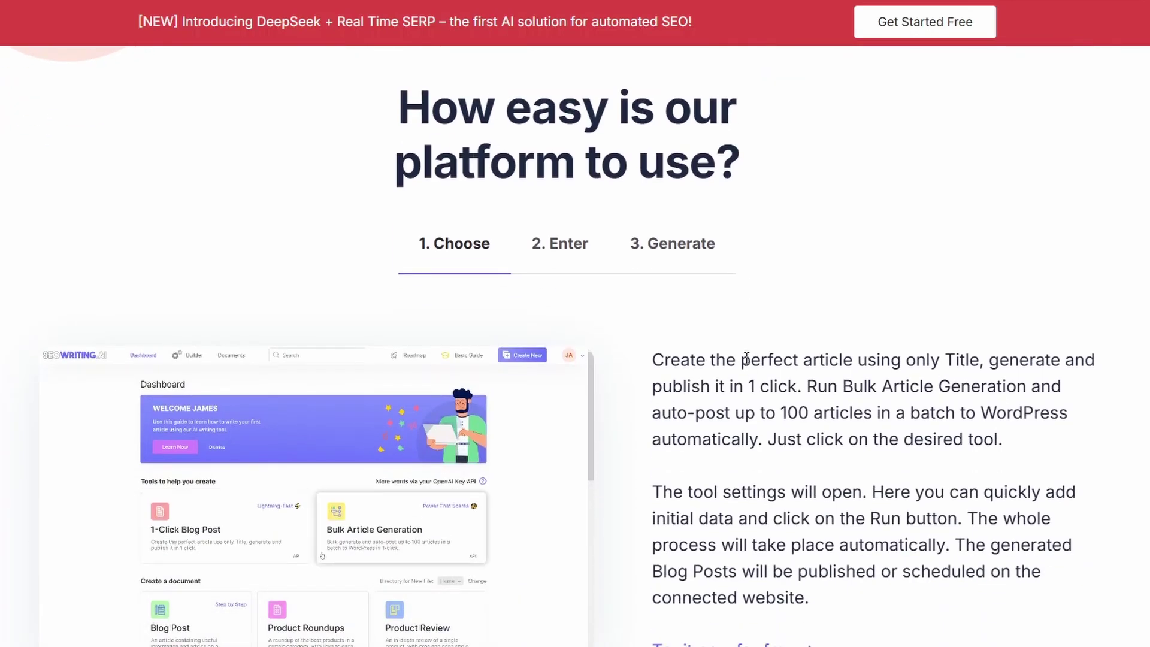
scroll(746, 358, "down", 3)
scroll(741, 349, "down", 3)
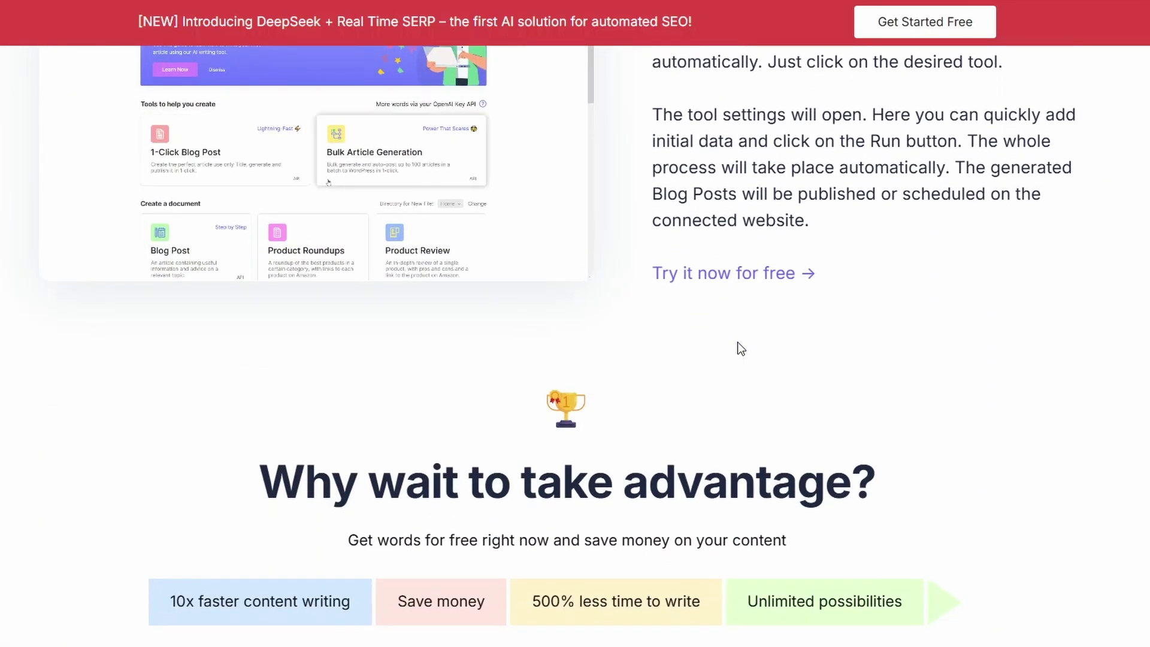
scroll(741, 348, "down", 7)
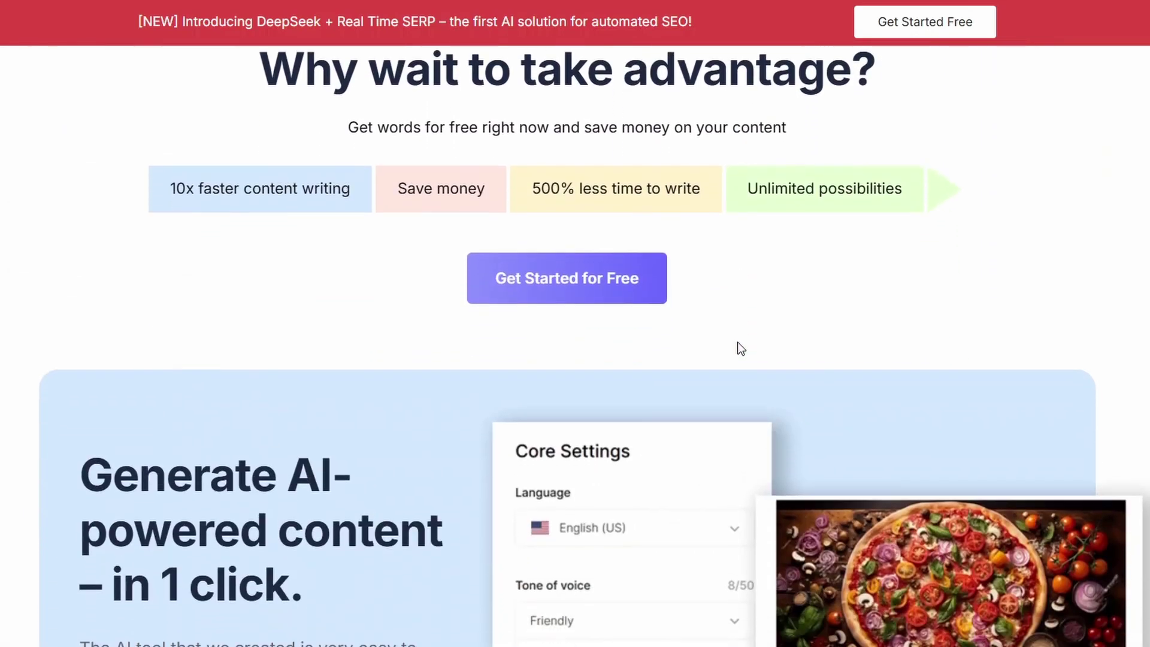
scroll(741, 348, "down", 13)
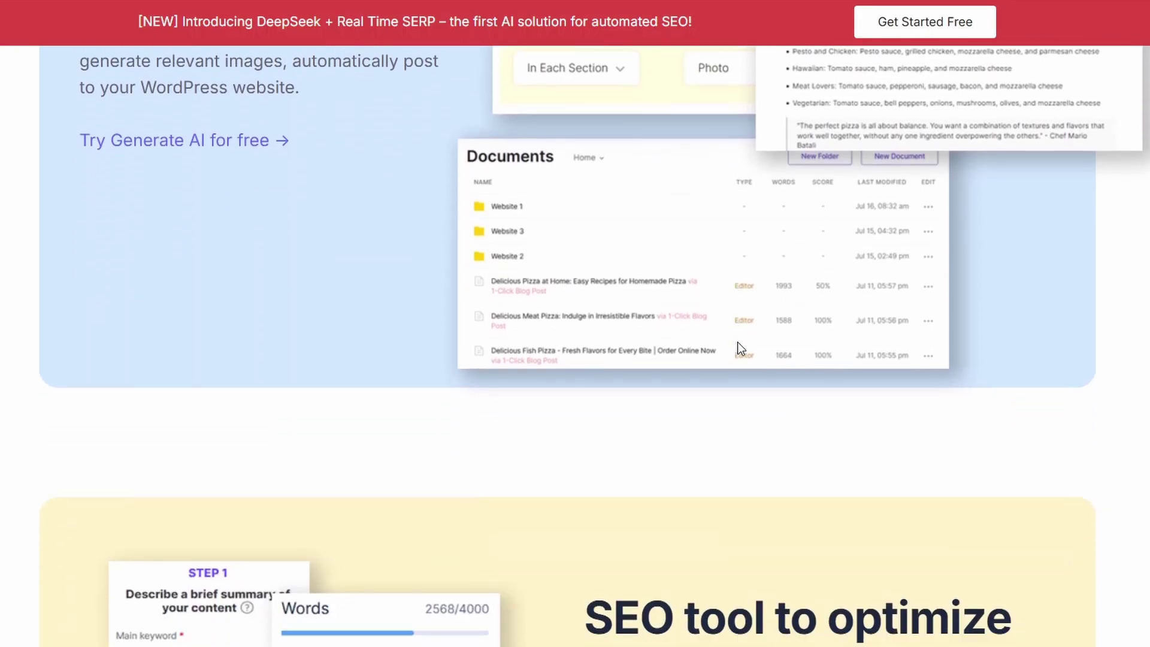
scroll(741, 348, "down", 9)
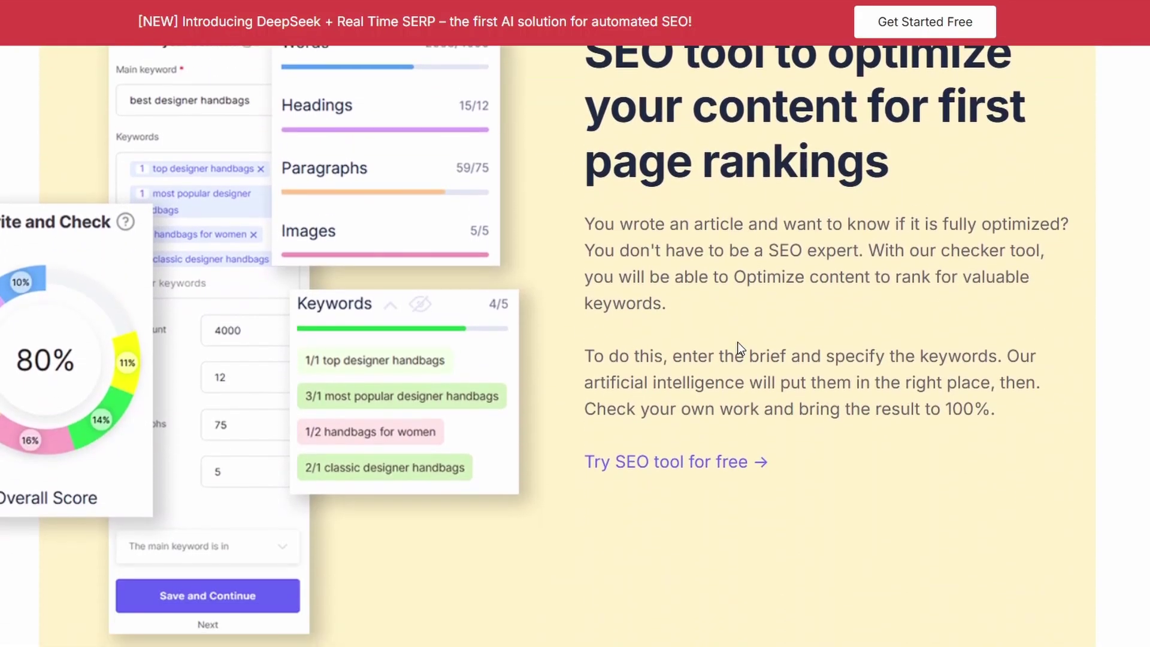
scroll(738, 342, "down", 5)
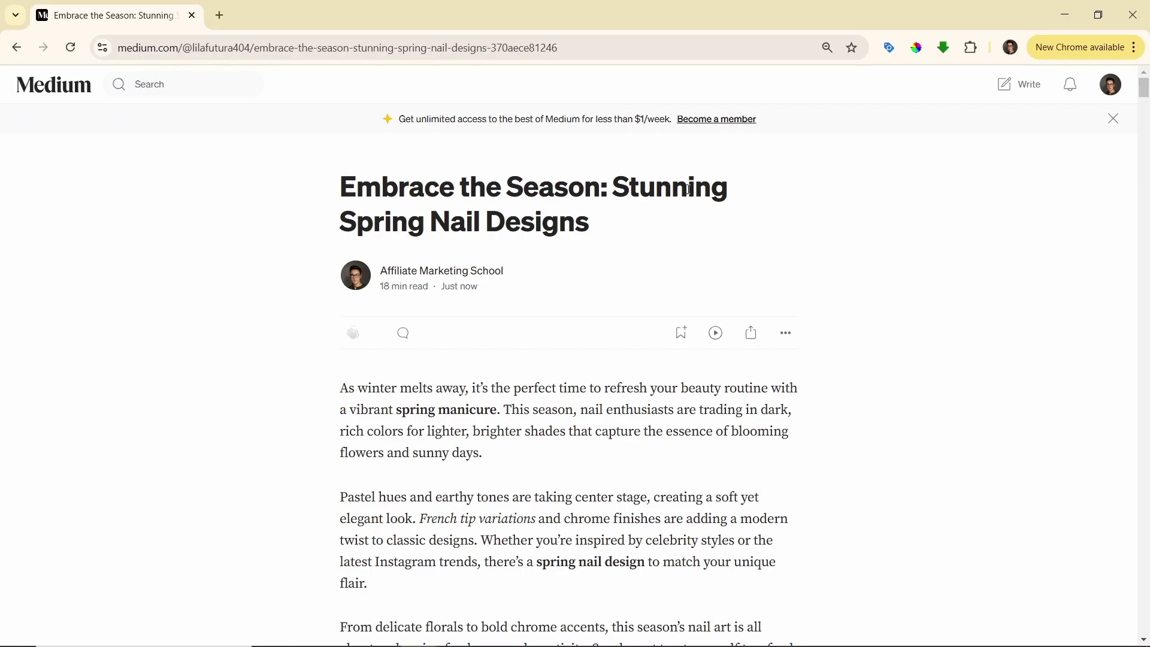
Step: Read through the Medium article on spring nail designs, examining its headings, text formatting and images
scroll(690, 190, "down", 3)
scroll(832, 187, "up", 3)
scroll(735, 226, "down", 13)
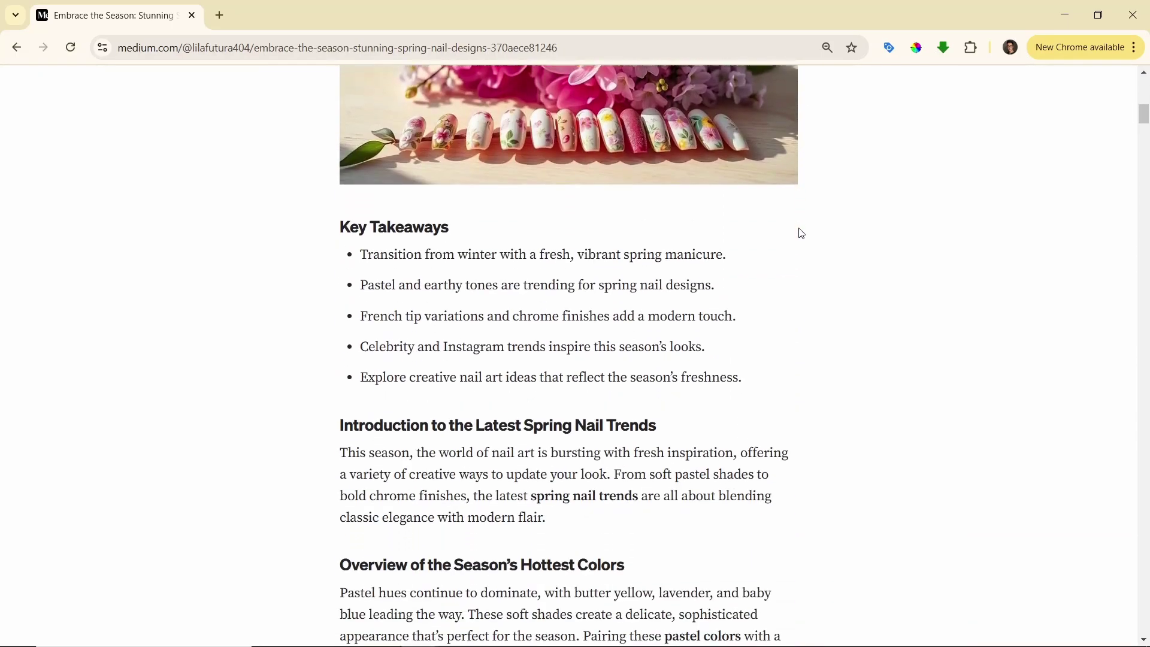
scroll(803, 233, "down", 15)
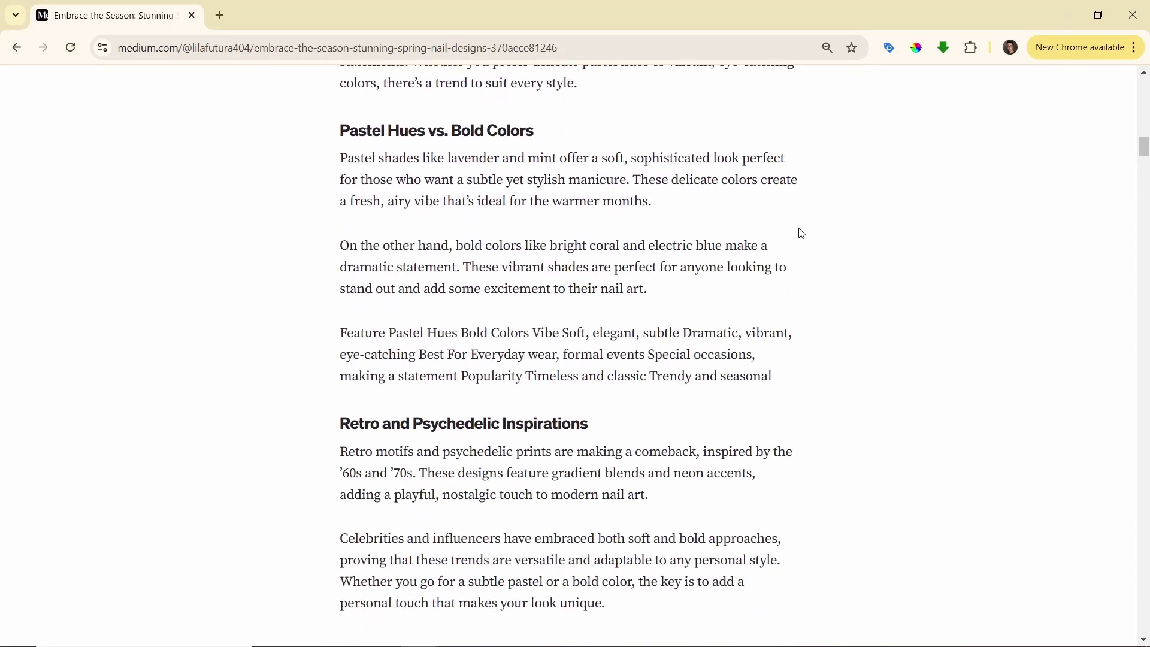
scroll(802, 234, "down", 18)
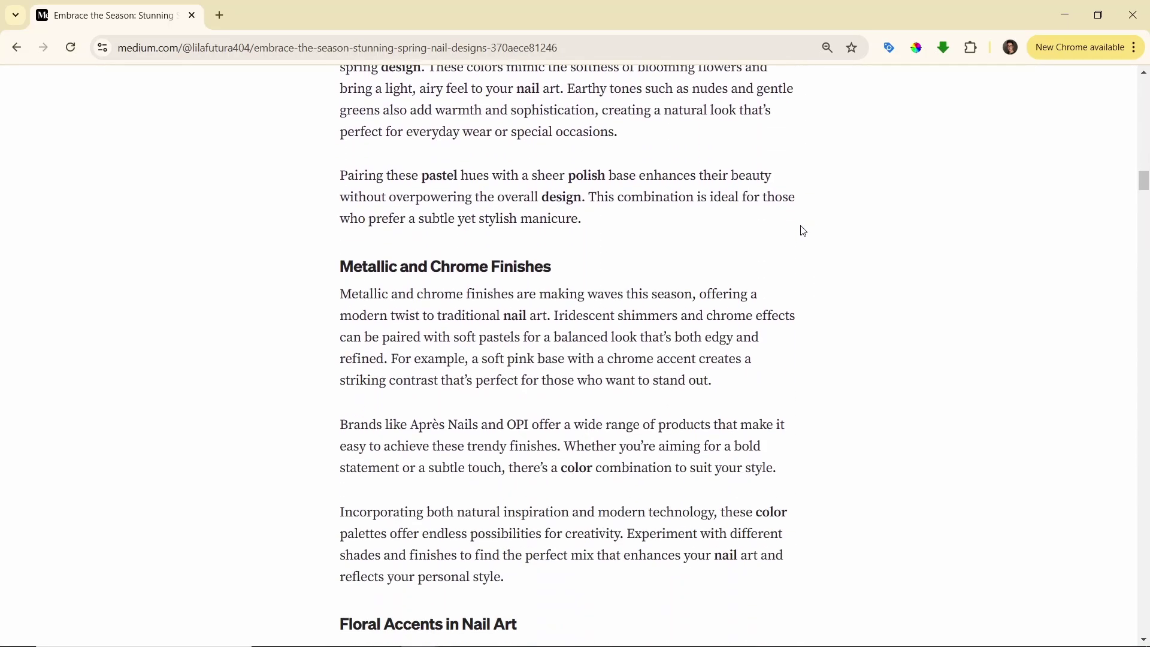
scroll(804, 231, "down", 17)
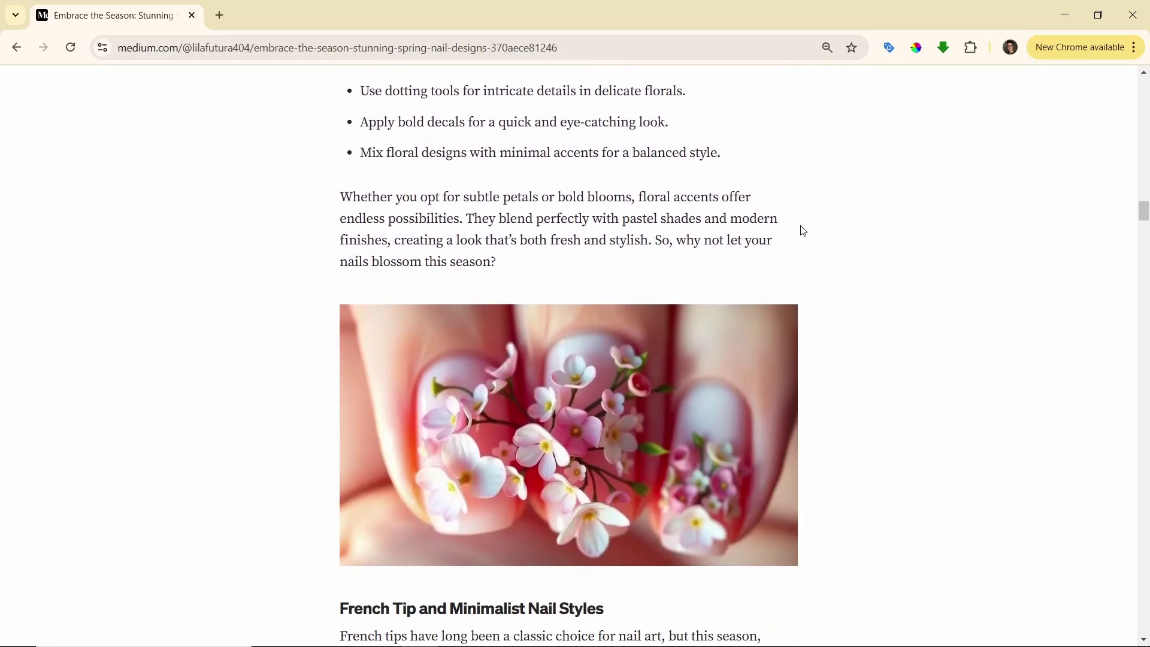
scroll(804, 231, "down", 20)
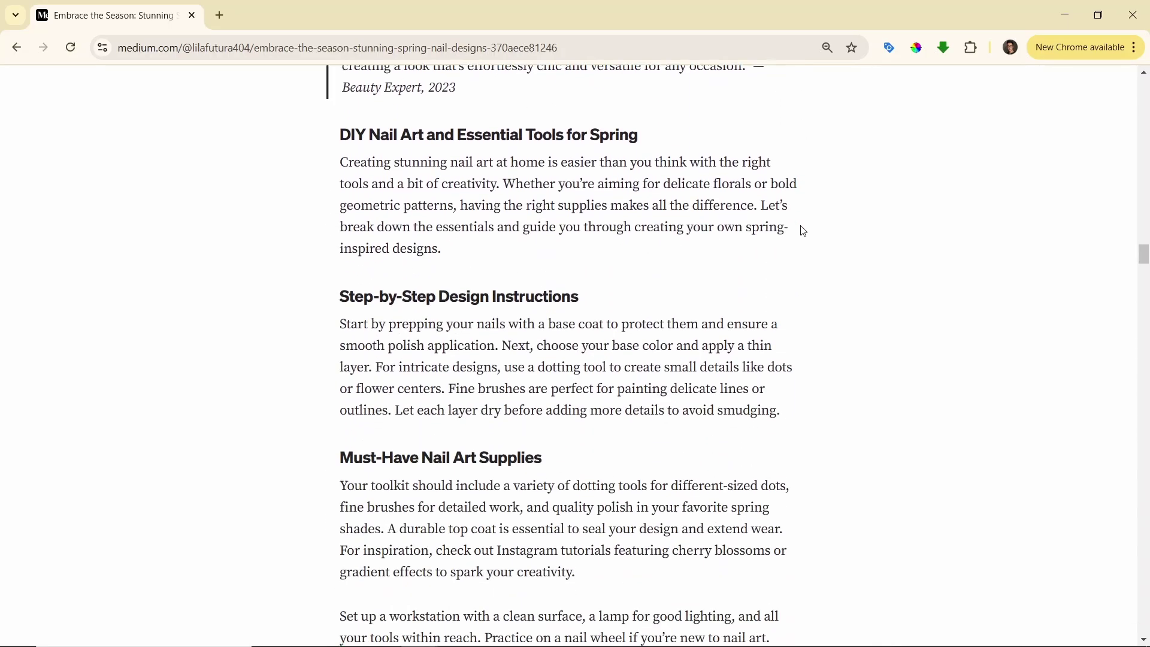
scroll(803, 231, "down", 20)
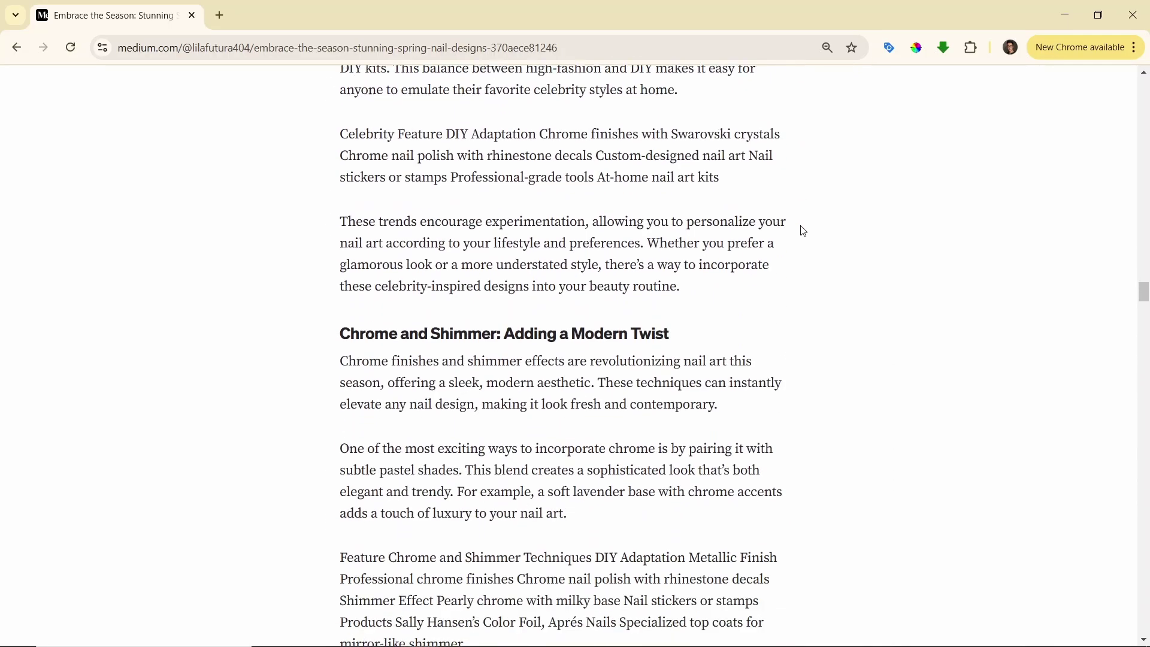
scroll(803, 231, "down", 20)
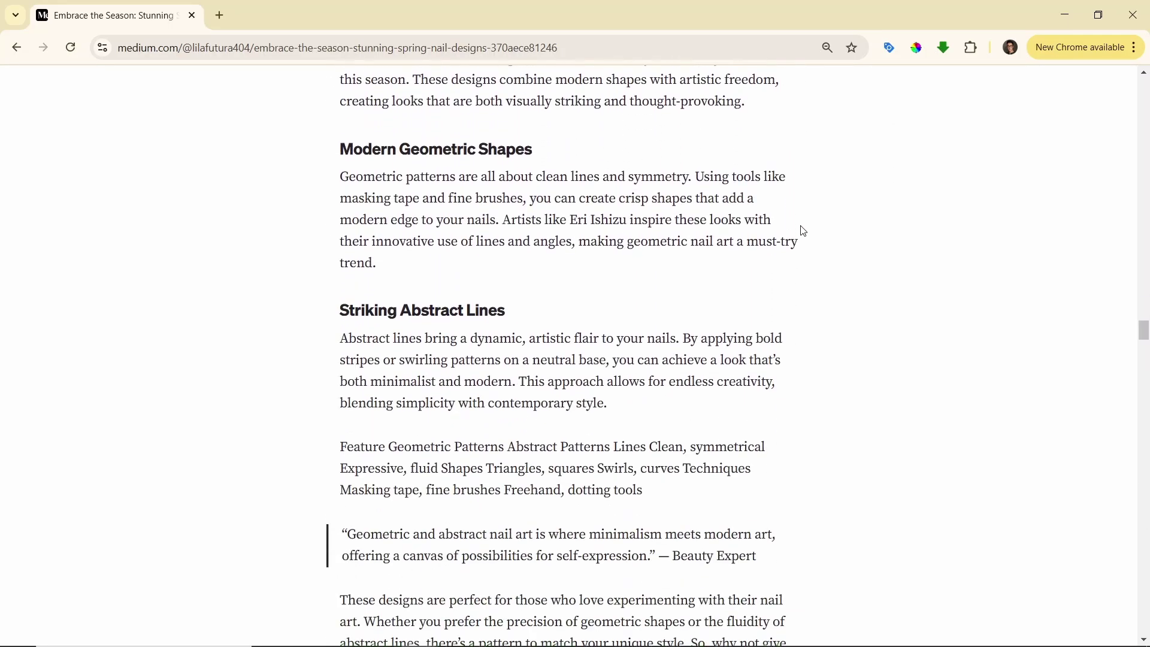
scroll(804, 231, "down", 20)
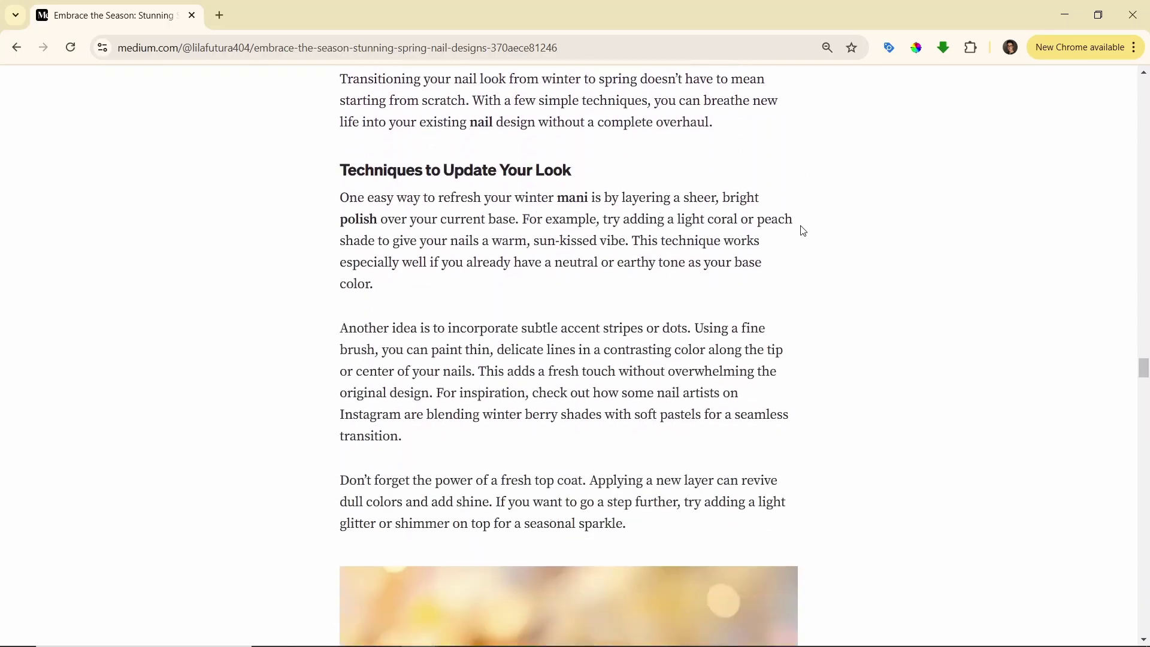
scroll(804, 232, "down", 7)
left_click_drag(1136, 391, 1132, 99)
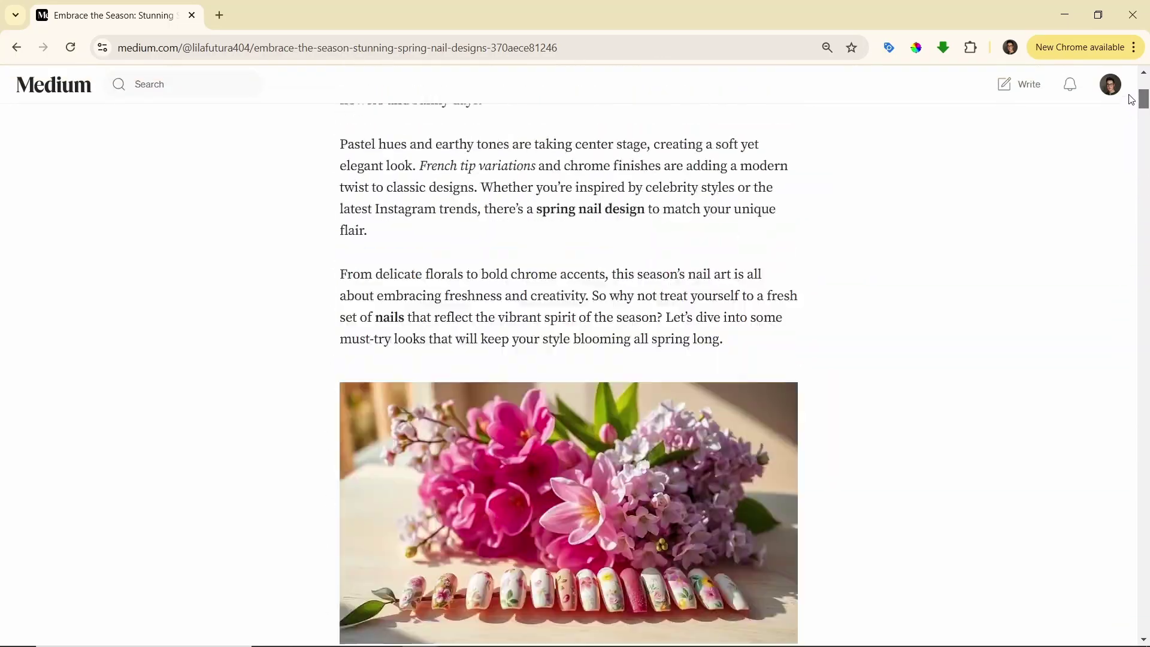
scroll(947, 185, "up", 6)
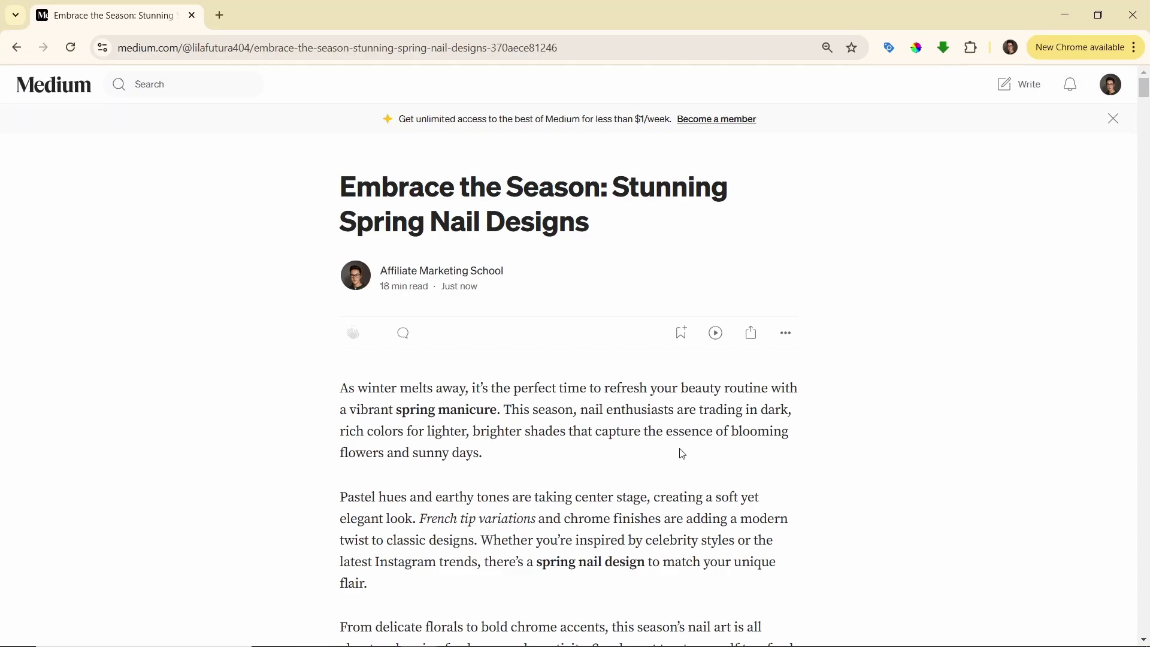
scroll(482, 304, "down", 6)
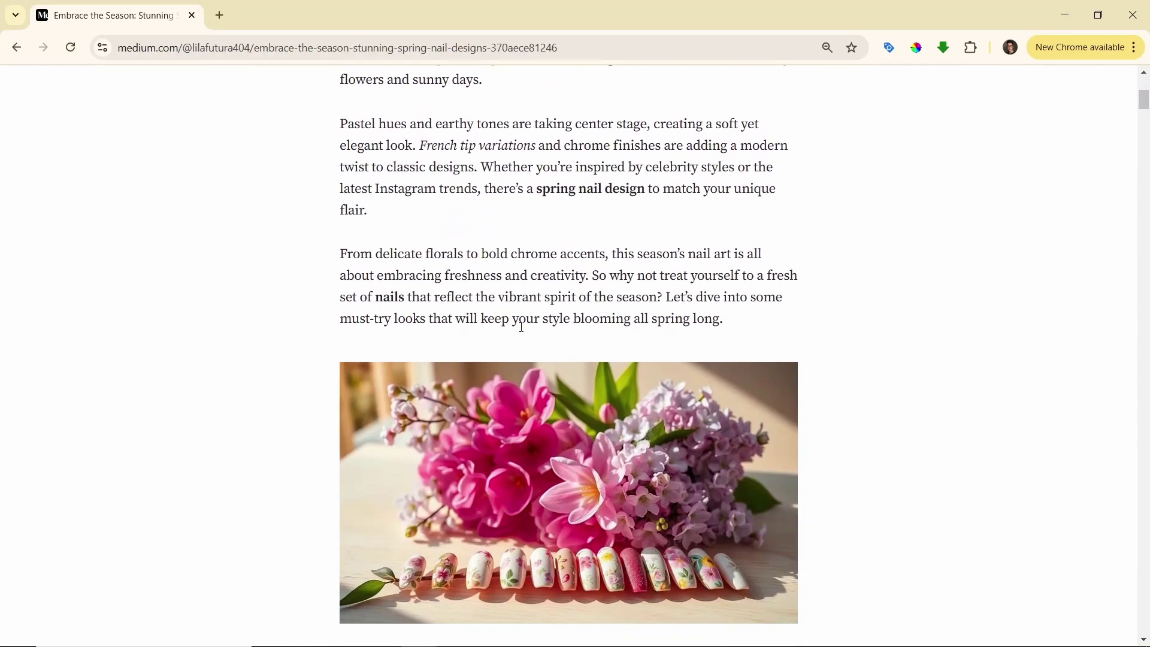
scroll(521, 324, "up", 4)
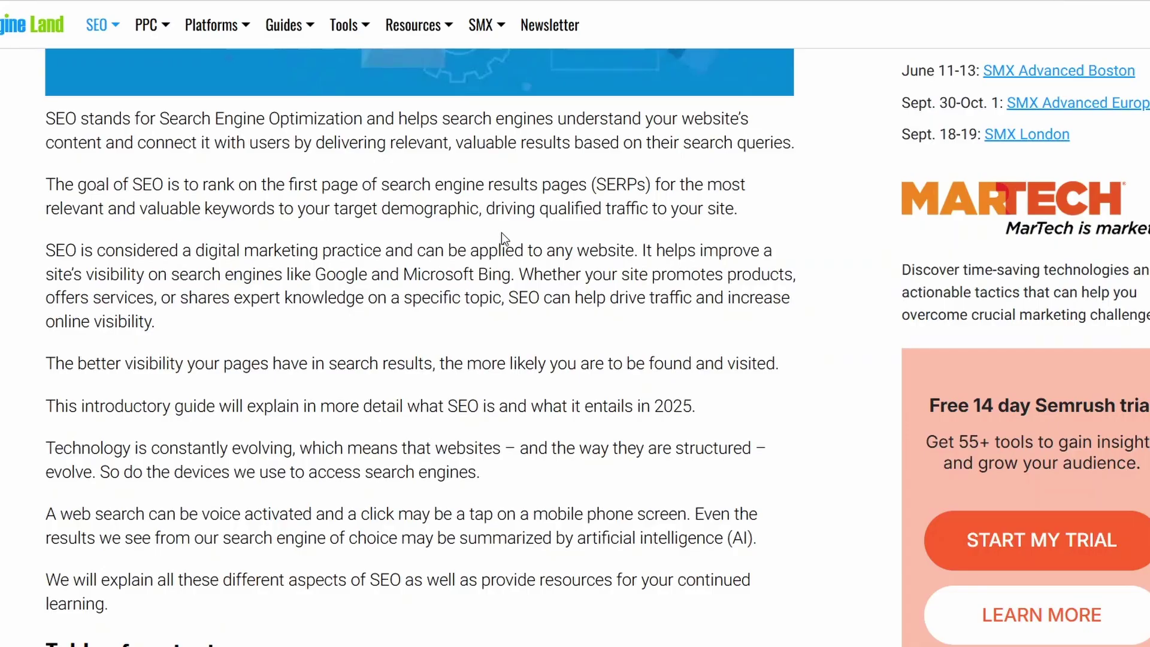
Step: Highlight the mentions of search engine results pages and of Google and Microsoft Bing in Search Engine Land's SEO guide
left_click_drag(387, 186, 590, 186)
left_click(632, 250)
left_click_drag(318, 275, 511, 275)
left_click(597, 265)
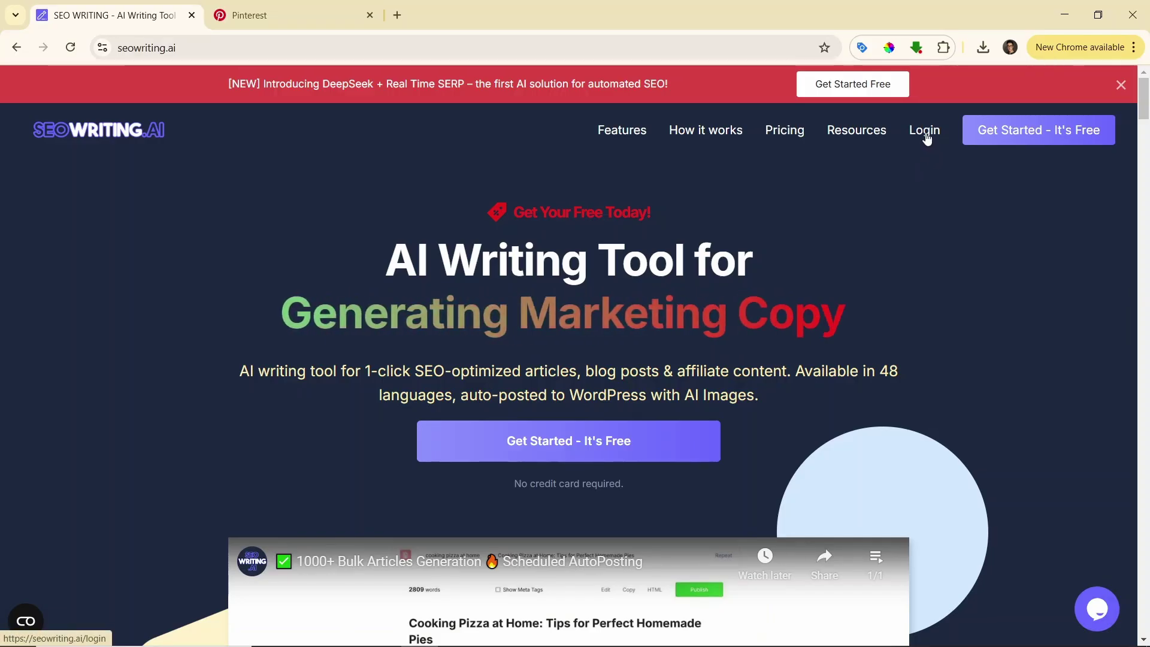
Step: Log in to SEOWriting.AI with the Google account and open the 1-Click Blog Post tool
left_click(926, 131)
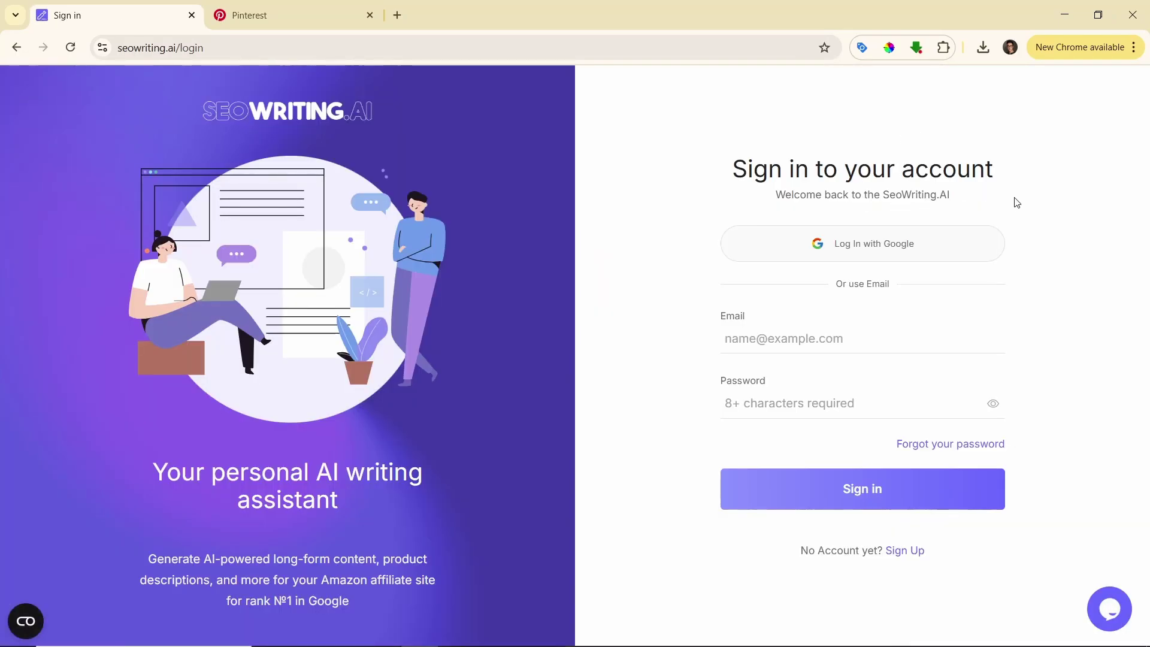
left_click(963, 241)
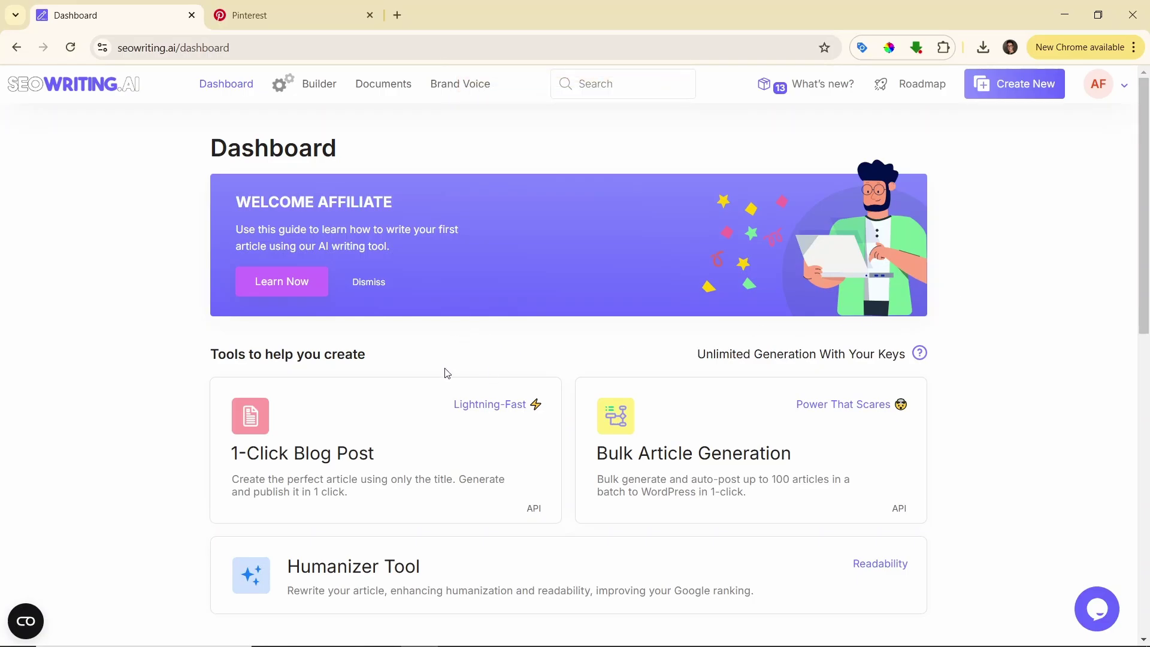
left_click(438, 423)
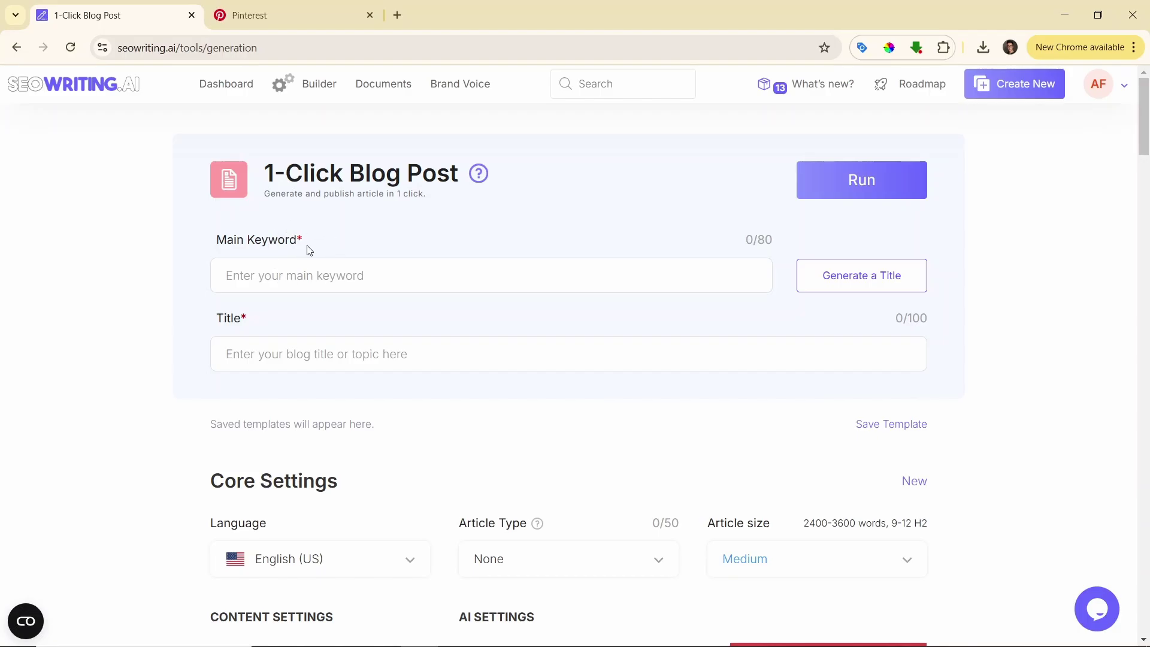
Step: Switch to Pinterest Trends and examine the trend type options and the seasonal trend keywords for the United States
left_click(259, 15)
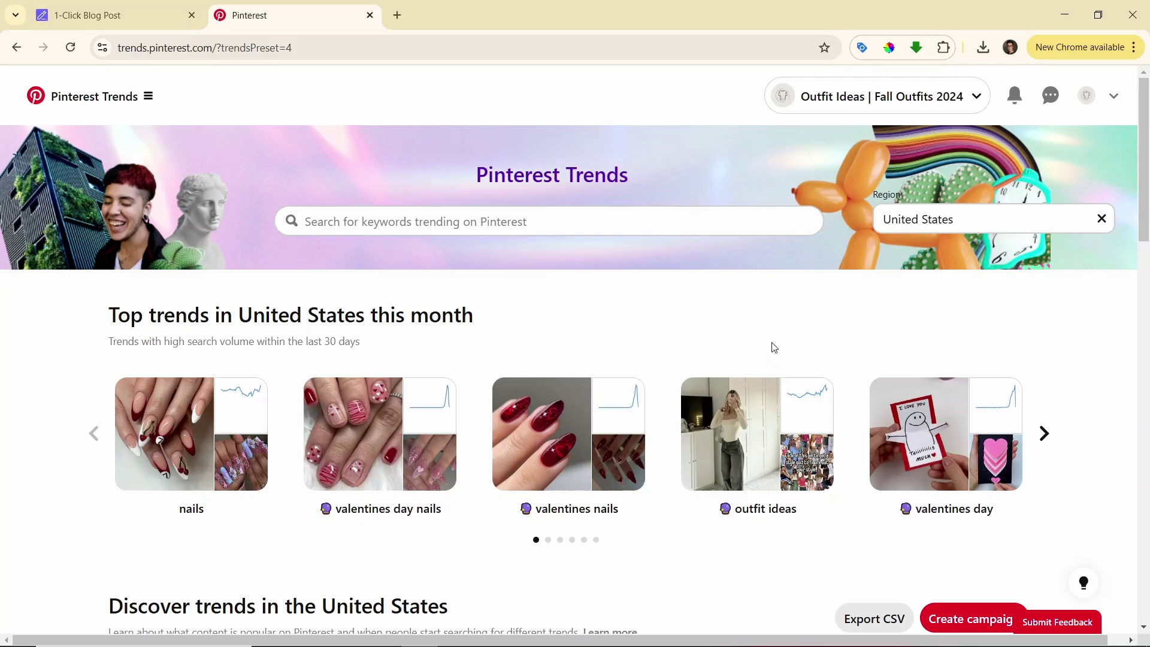
scroll(497, 245, "down", 3)
scroll(497, 246, "down", 9)
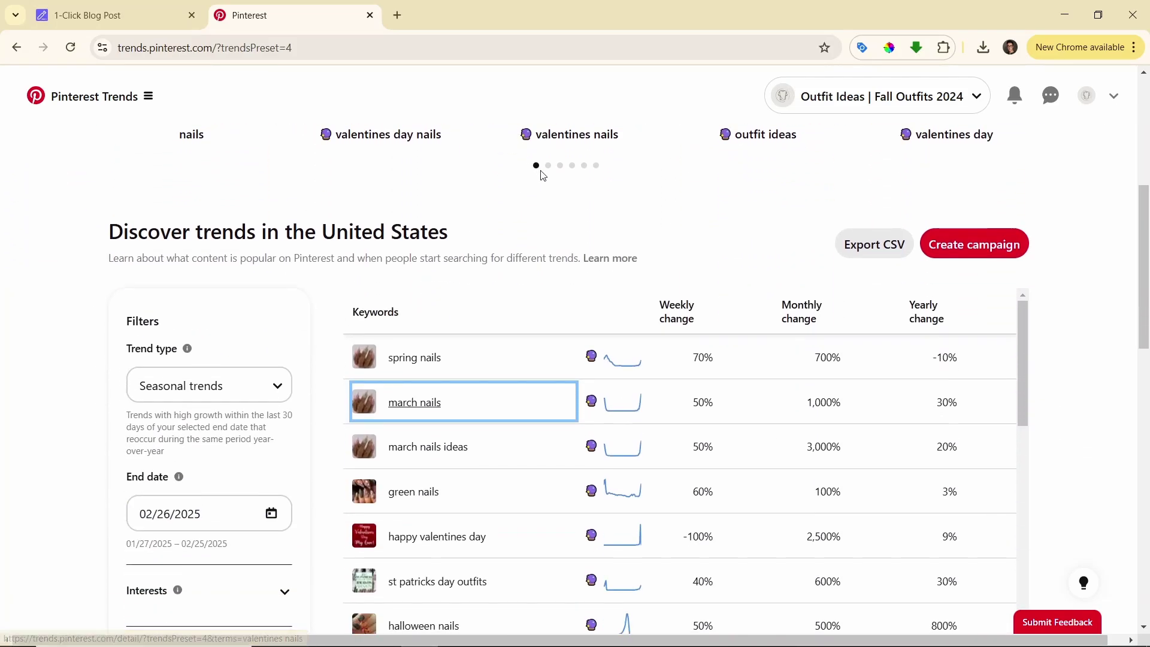
scroll(256, 173, "up", 1)
left_click(257, 237)
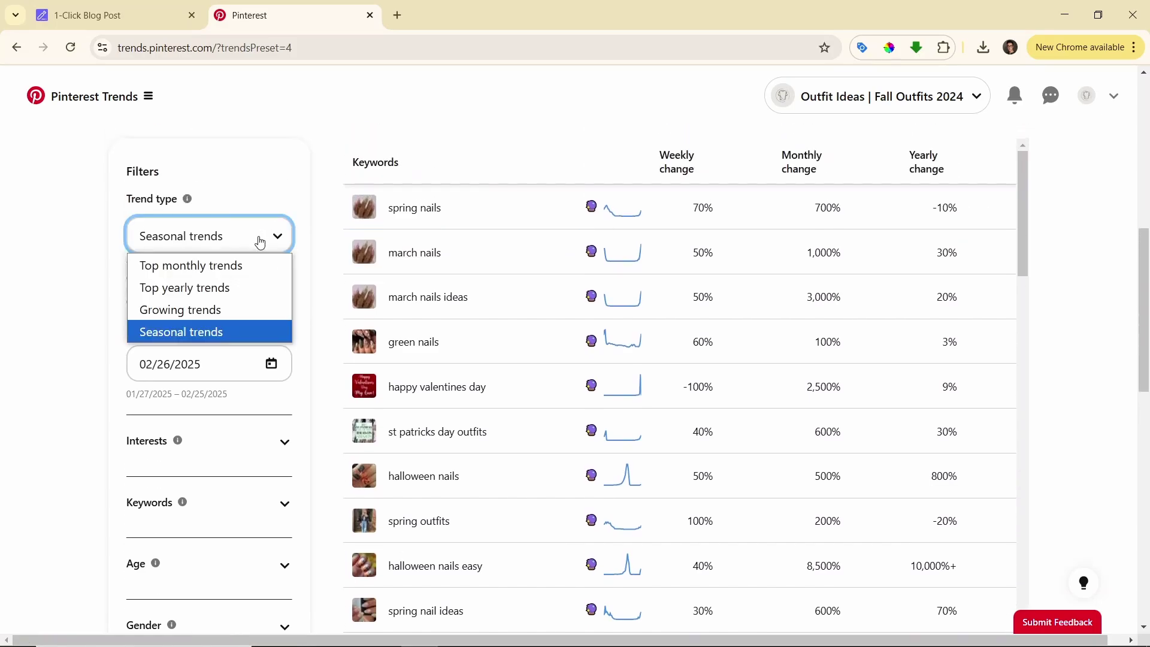
left_click(256, 236)
left_click(257, 236)
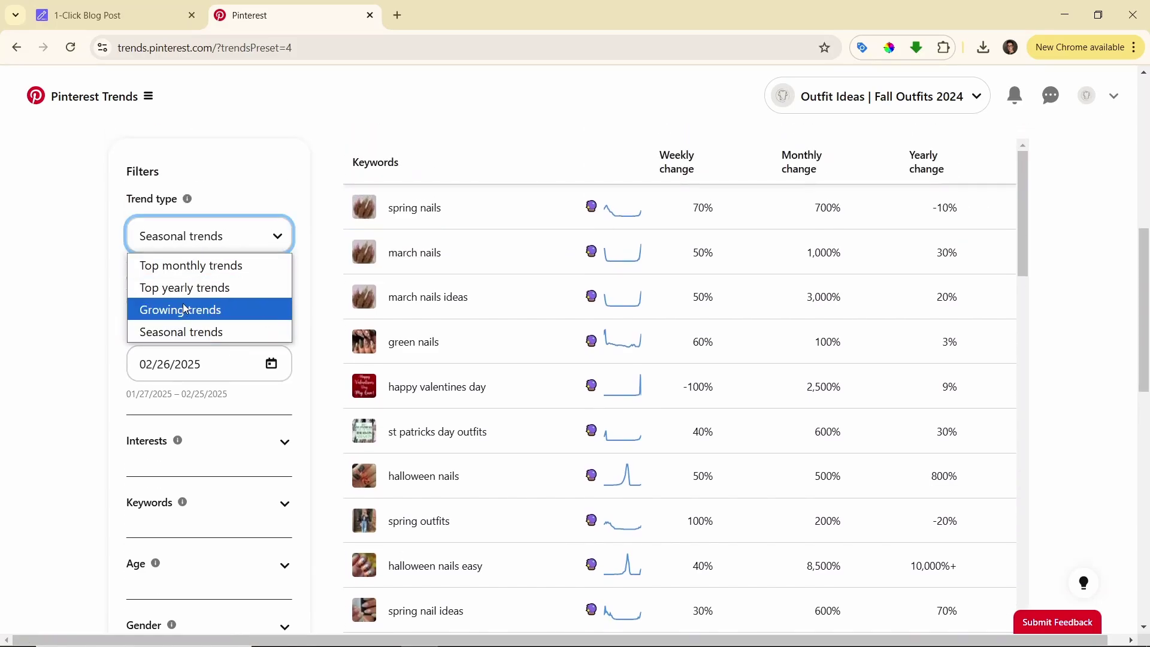
scroll(542, 178, "up", 1)
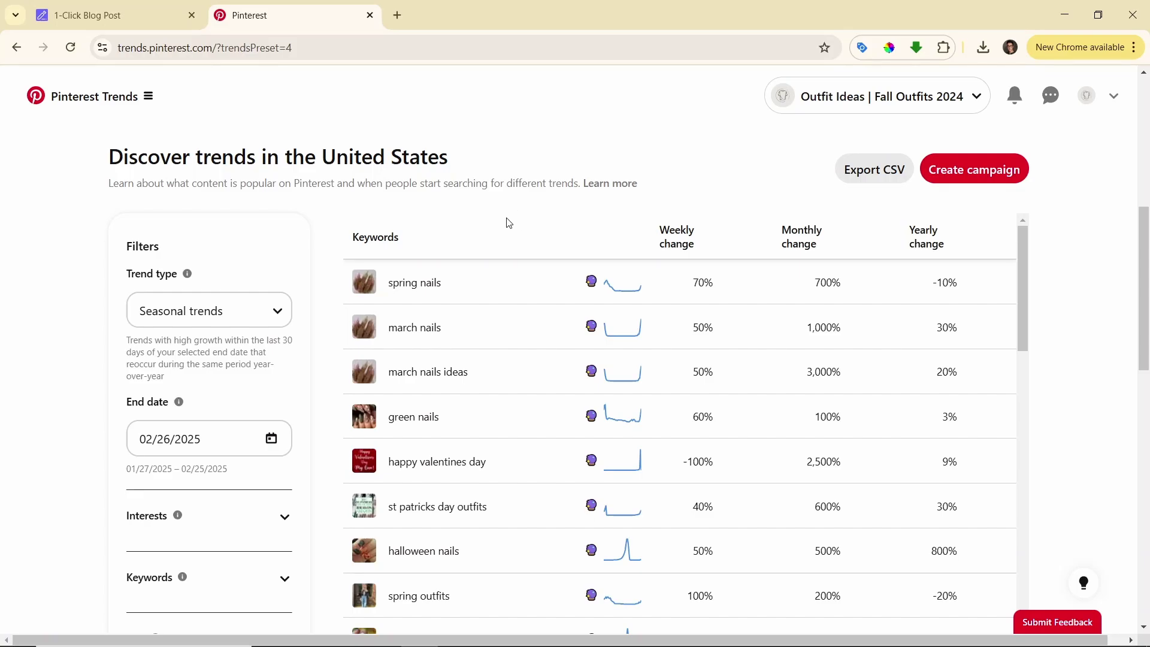
scroll(463, 274, "up", 1)
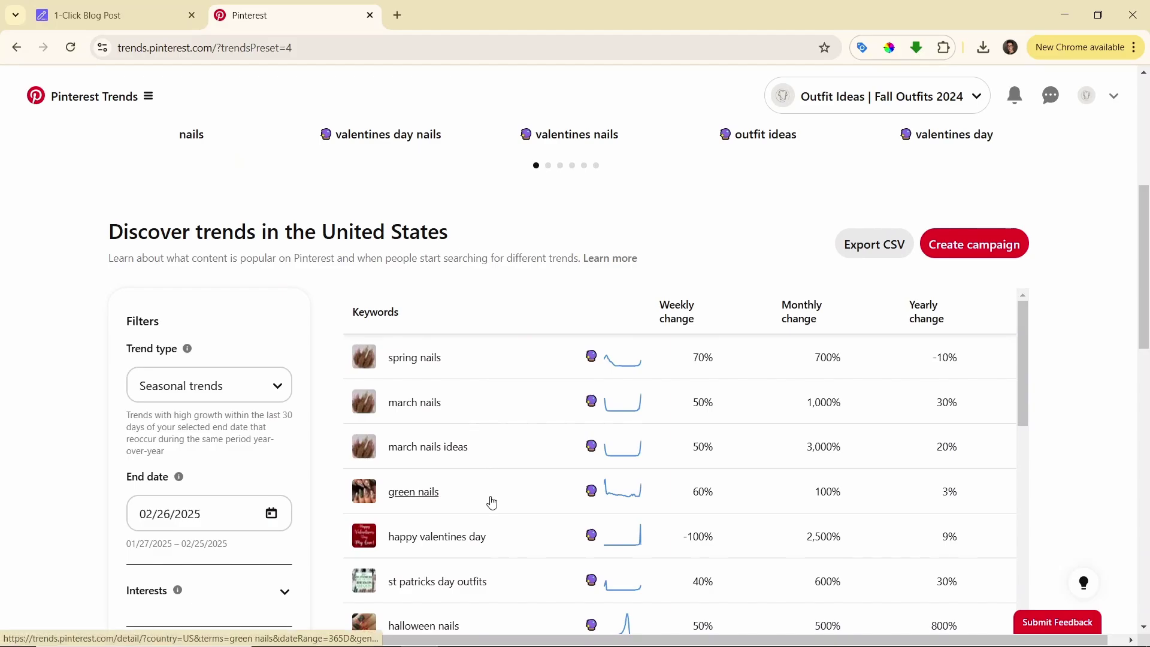
scroll(455, 401, "down", 2)
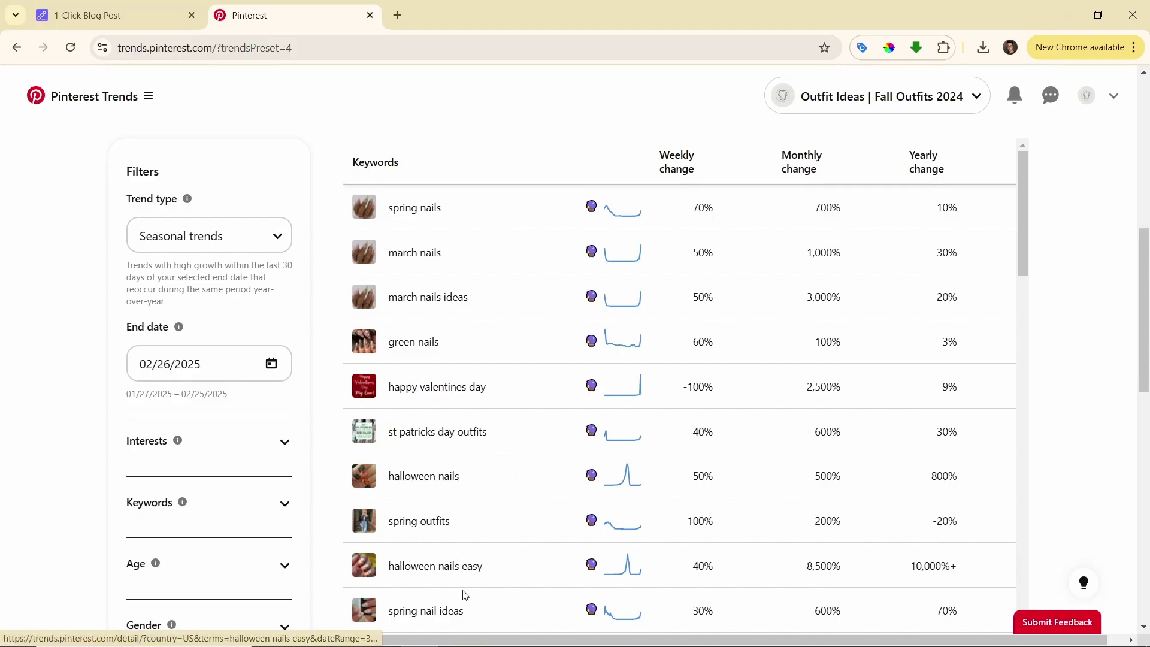
Step: Look through the seasonal trend keywords for the United States and their weekly, monthly and yearly changes
scroll(905, 257, "down", 3)
scroll(905, 263, "down", 3)
scroll(911, 262, "up", 10)
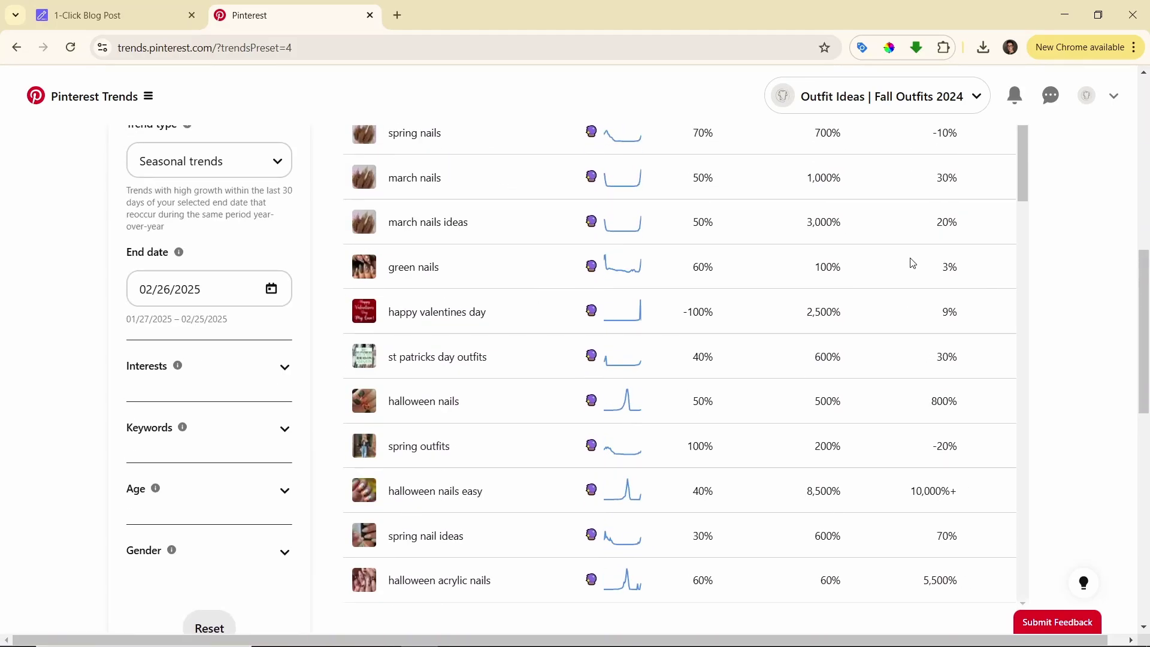
scroll(1047, 264, "down", 2)
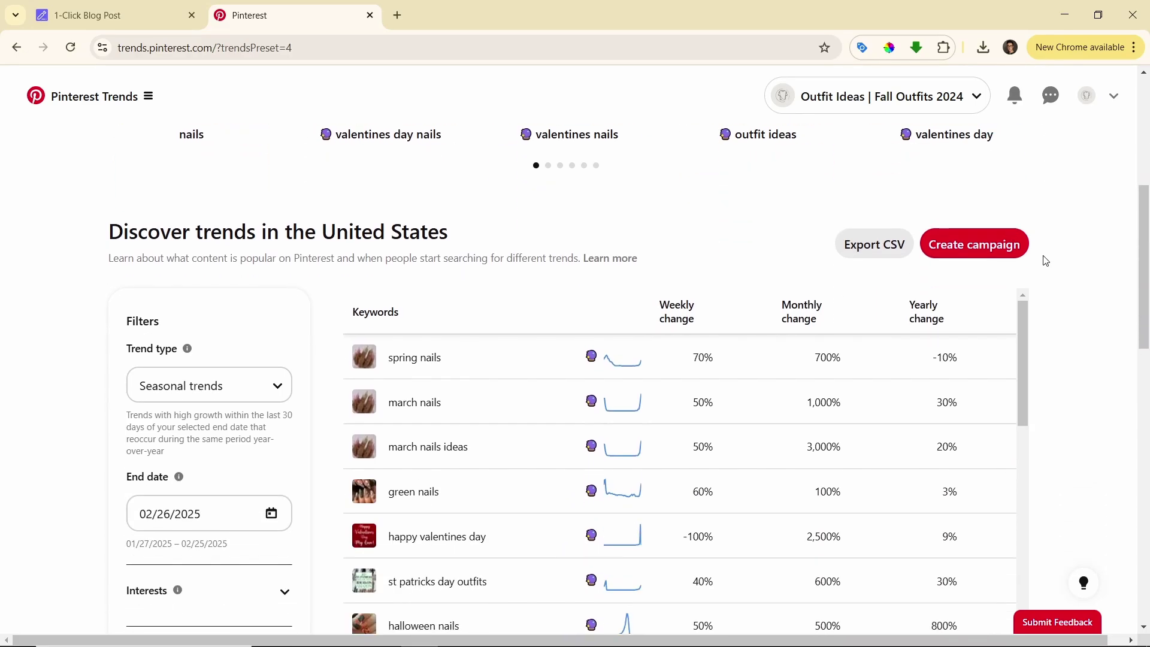
scroll(1051, 254, "down", 1)
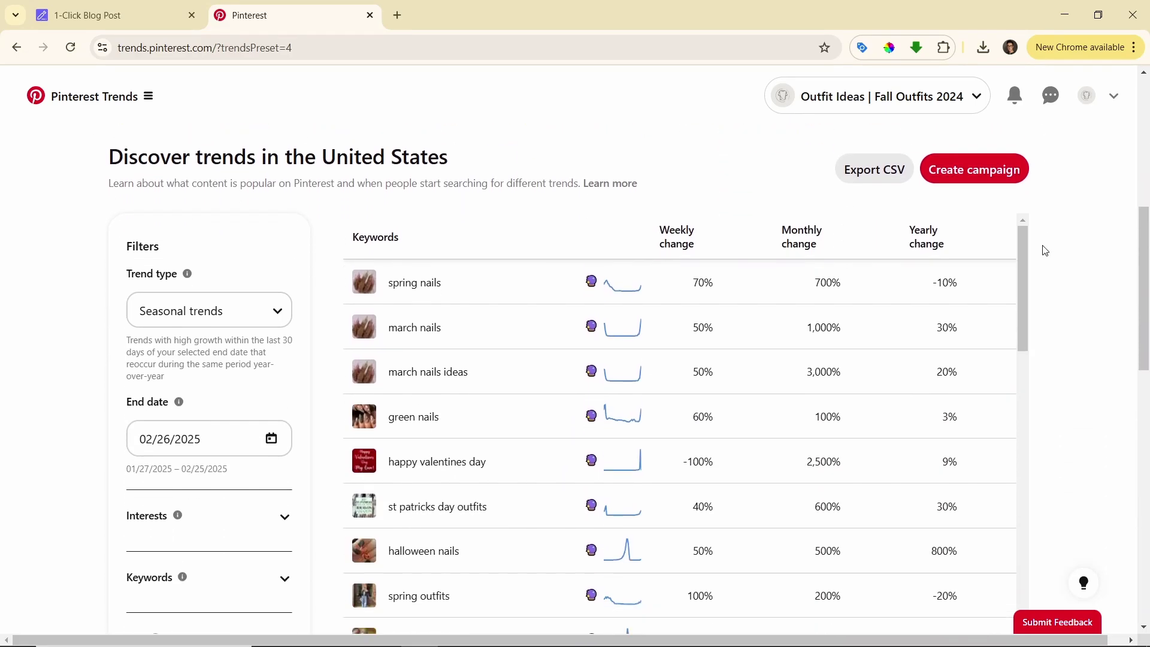
scroll(1043, 239, "down", 3)
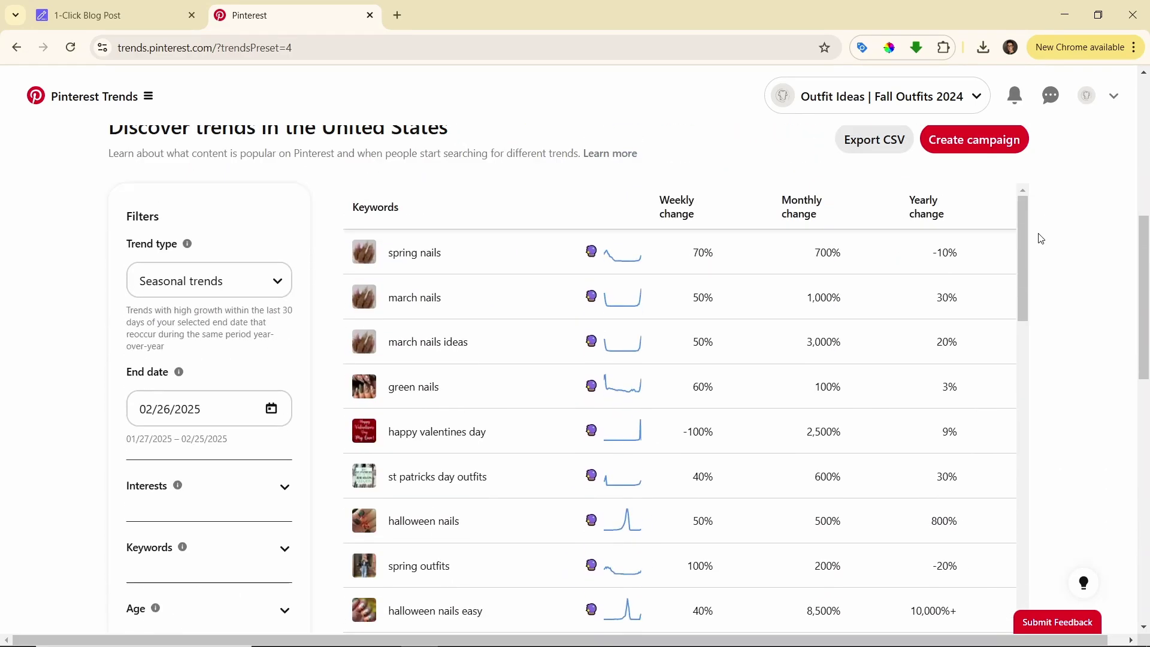
Step: Filter the seasonal trend keywords by the Gardening interest and look over the filtered list
left_click(233, 295)
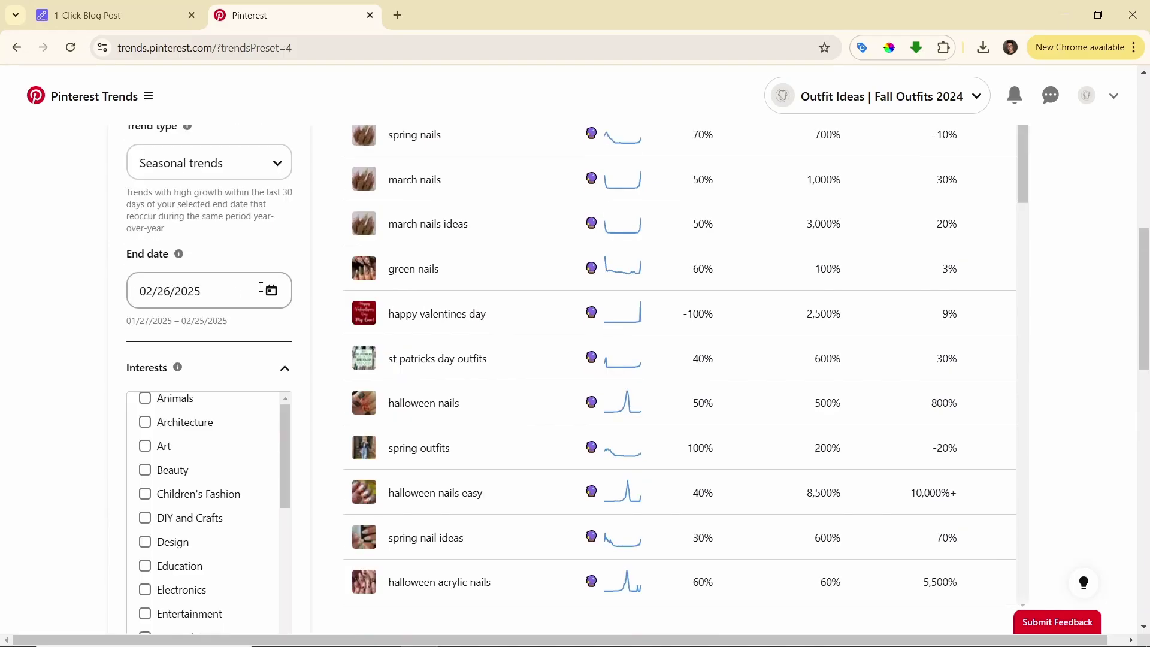
scroll(204, 352, "down", 4)
scroll(209, 335, "down", 1)
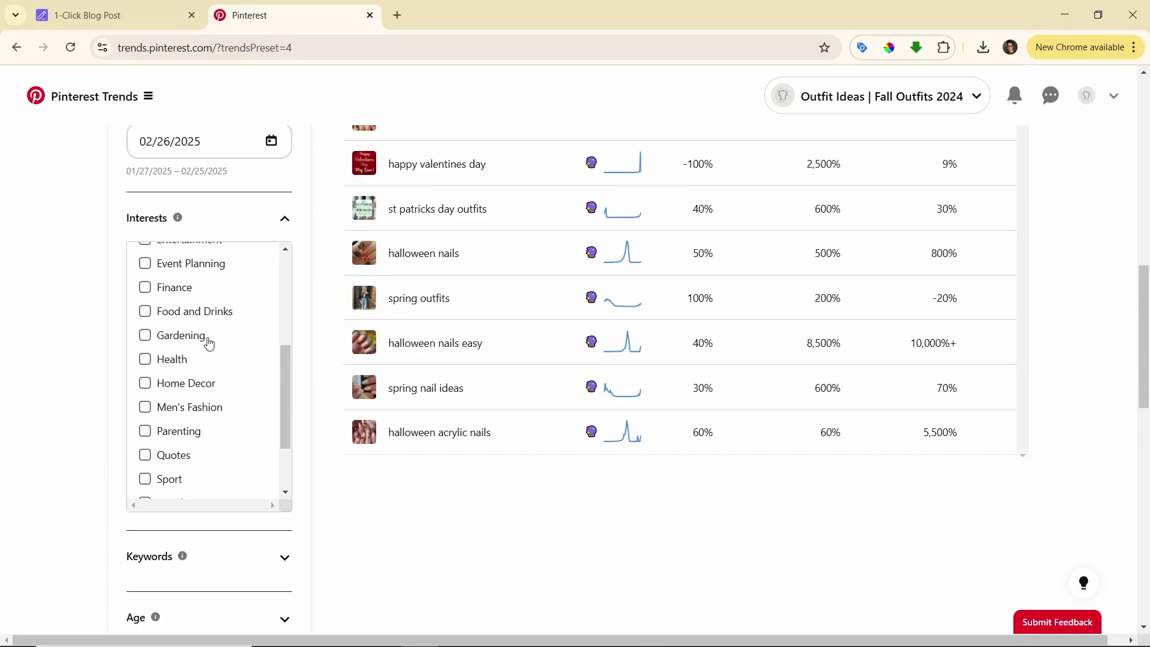
left_click(185, 347)
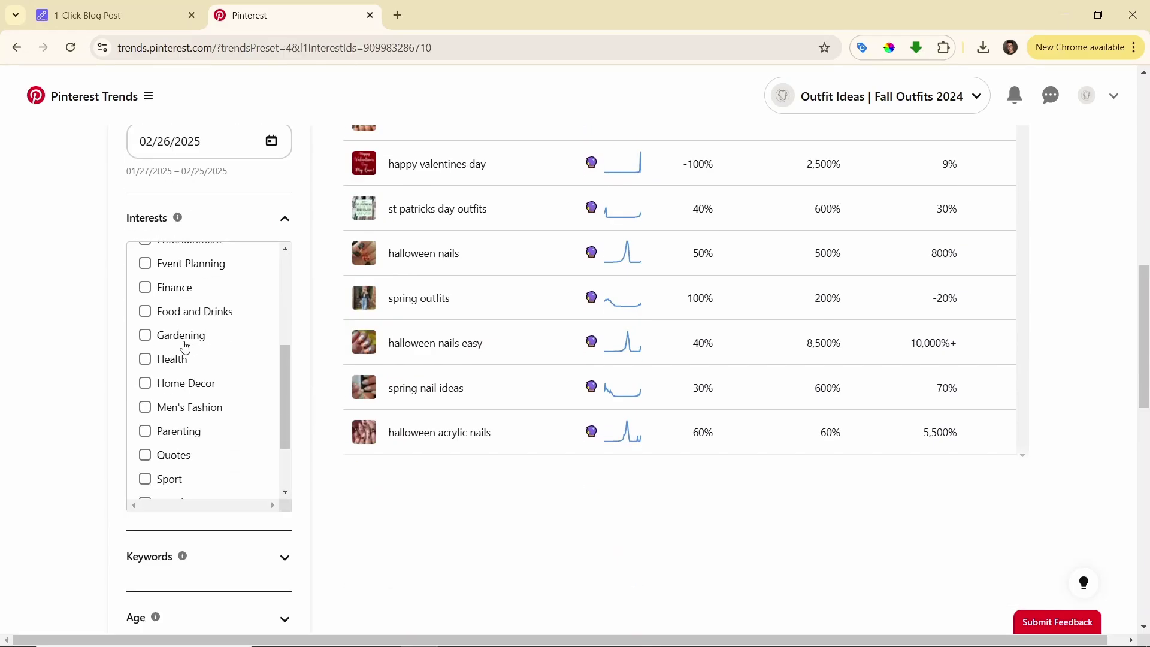
scroll(1063, 328, "up", 7)
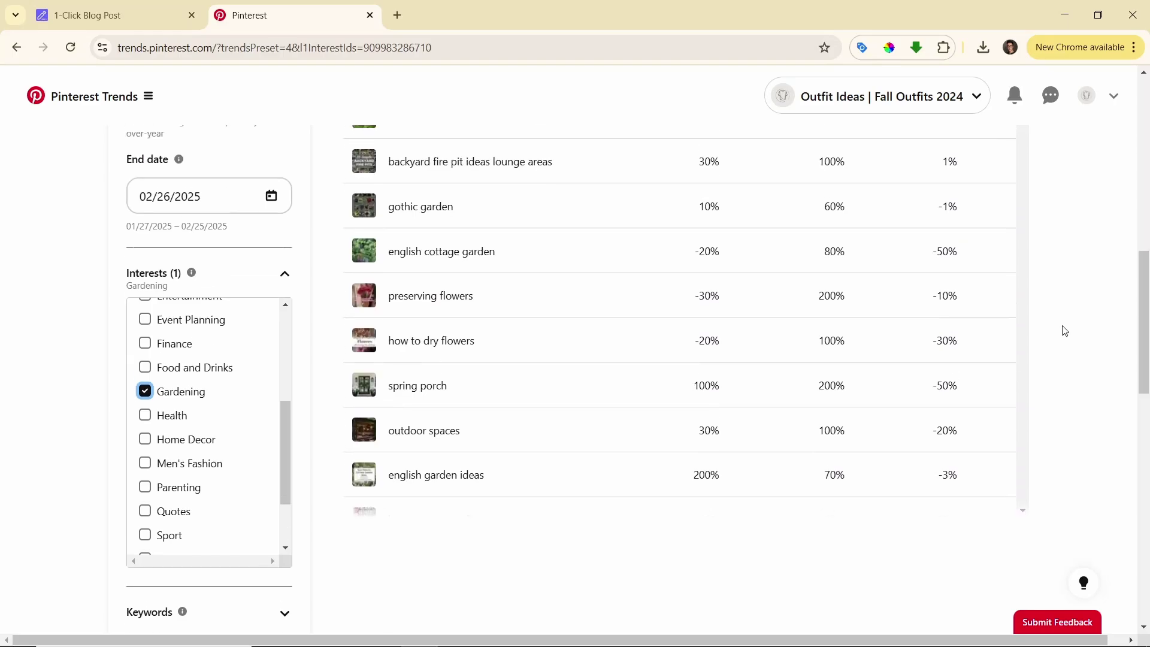
scroll(1060, 324, "down", 3)
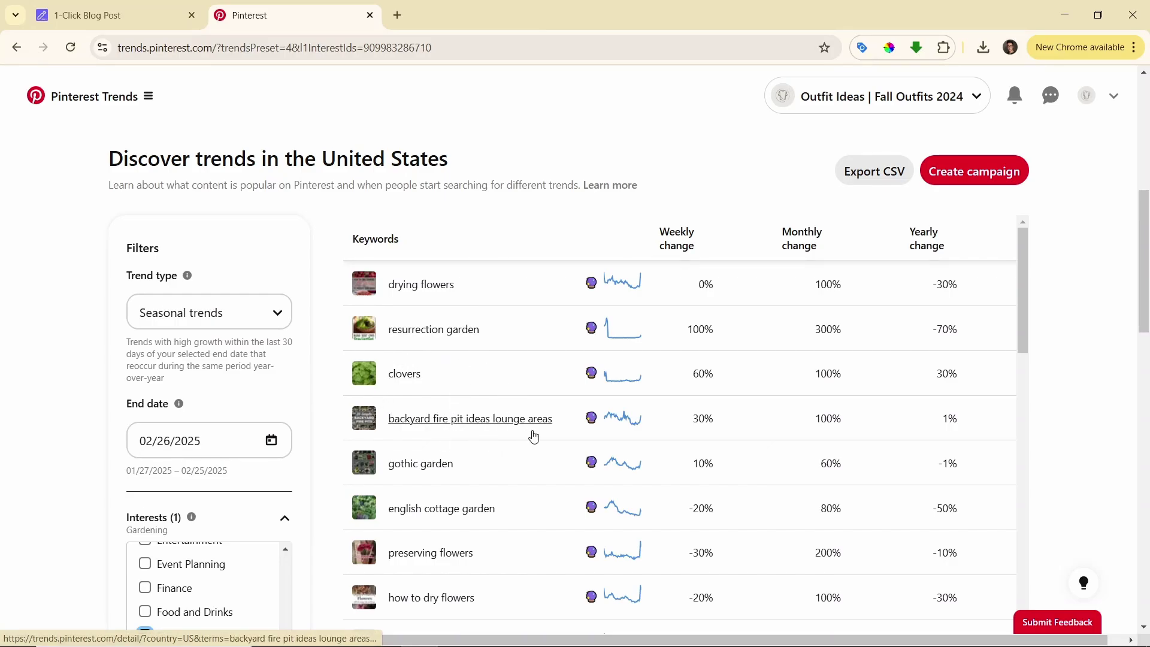
Step: Open the "drying flowers" trend details and examine its interest-over-time graph, including the predicted range
left_click(431, 298)
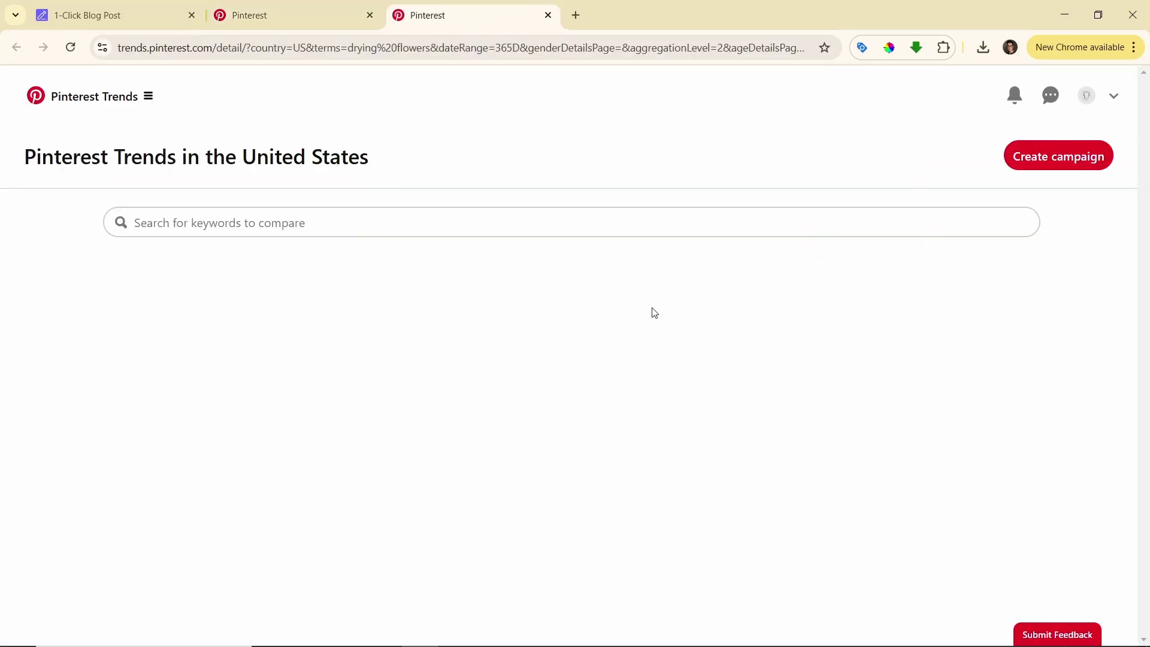
scroll(998, 296, "down", 3)
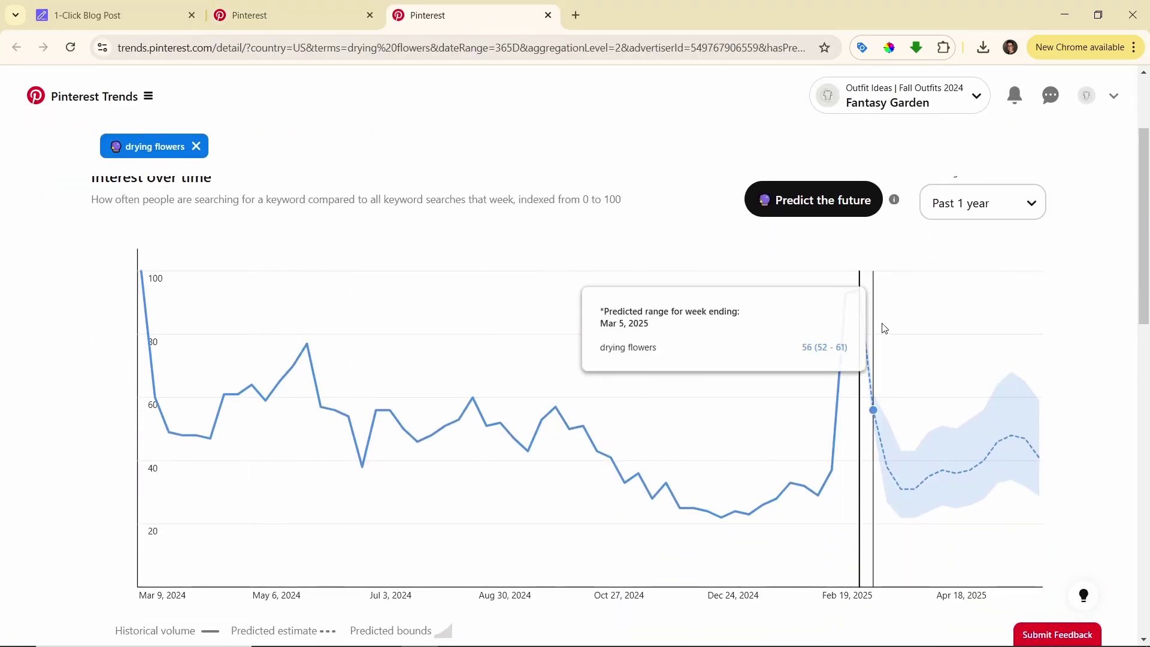
scroll(1018, 300, "up", 3)
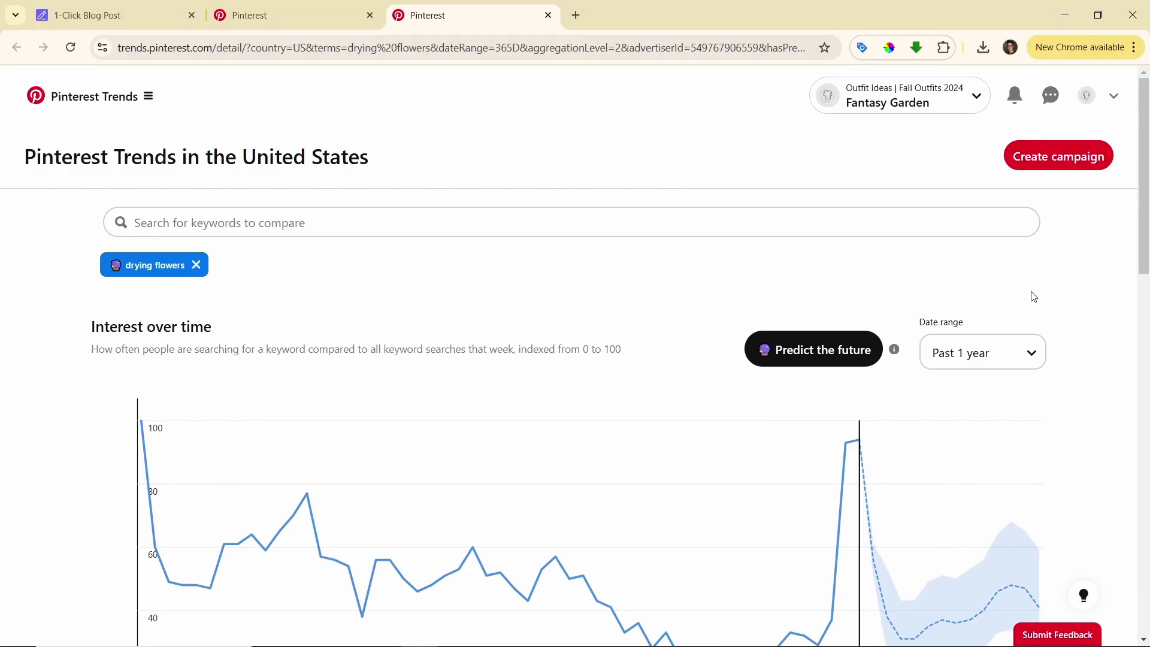
scroll(743, 342, "down", 3)
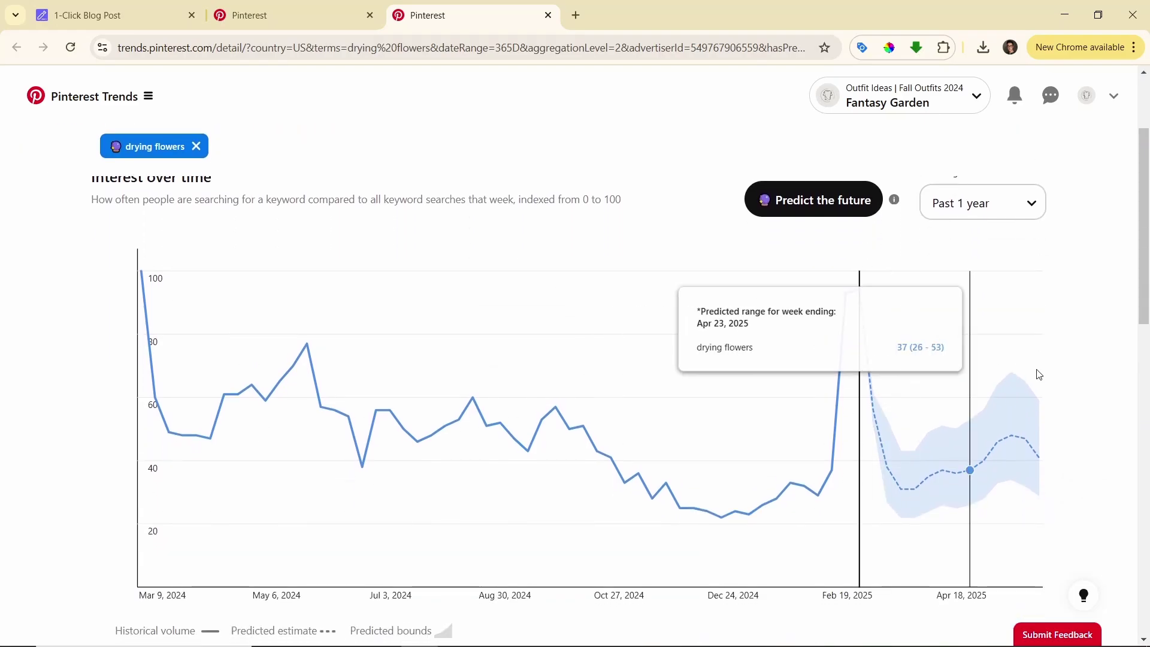
scroll(726, 291, "up", 1)
scroll(931, 333, "down", 1)
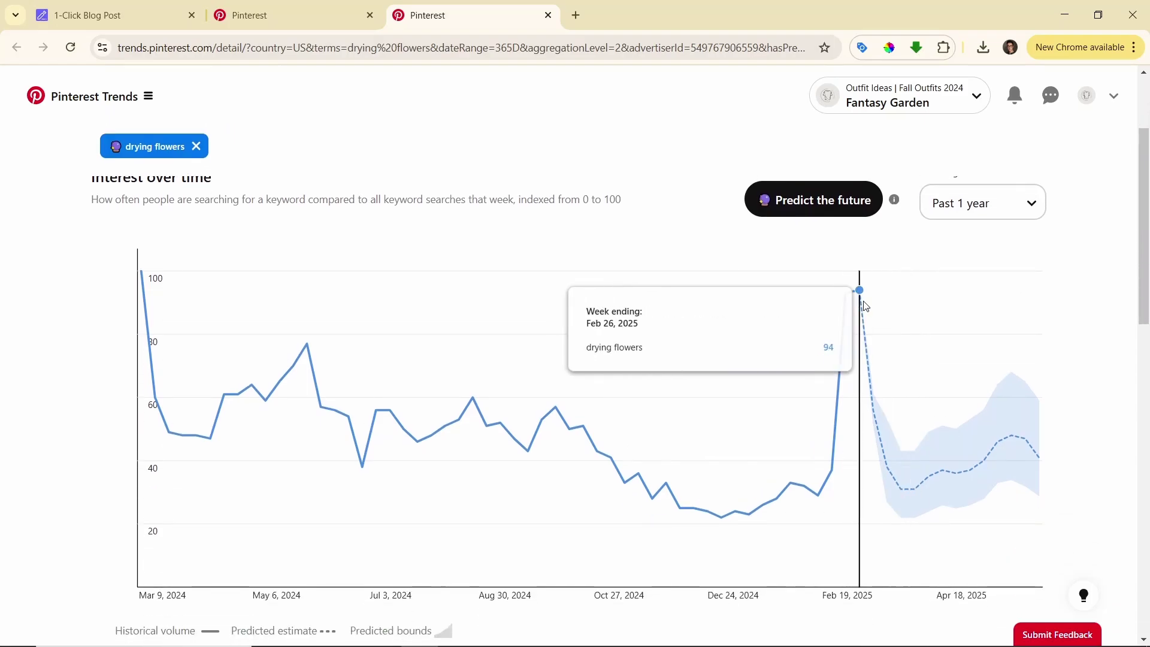
Step: Review the related trends, demographics and popular Pins for "drying flowers", and close its details page
scroll(1043, 310, "down", 6)
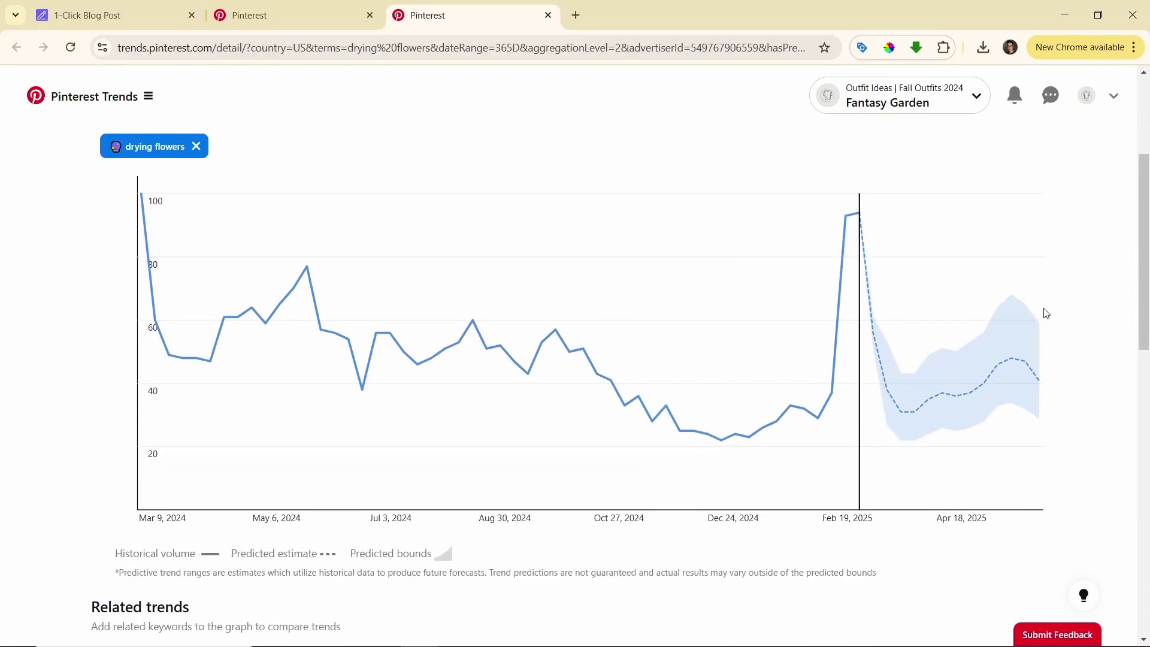
scroll(1048, 310, "down", 1)
scroll(1040, 303, "up", 4)
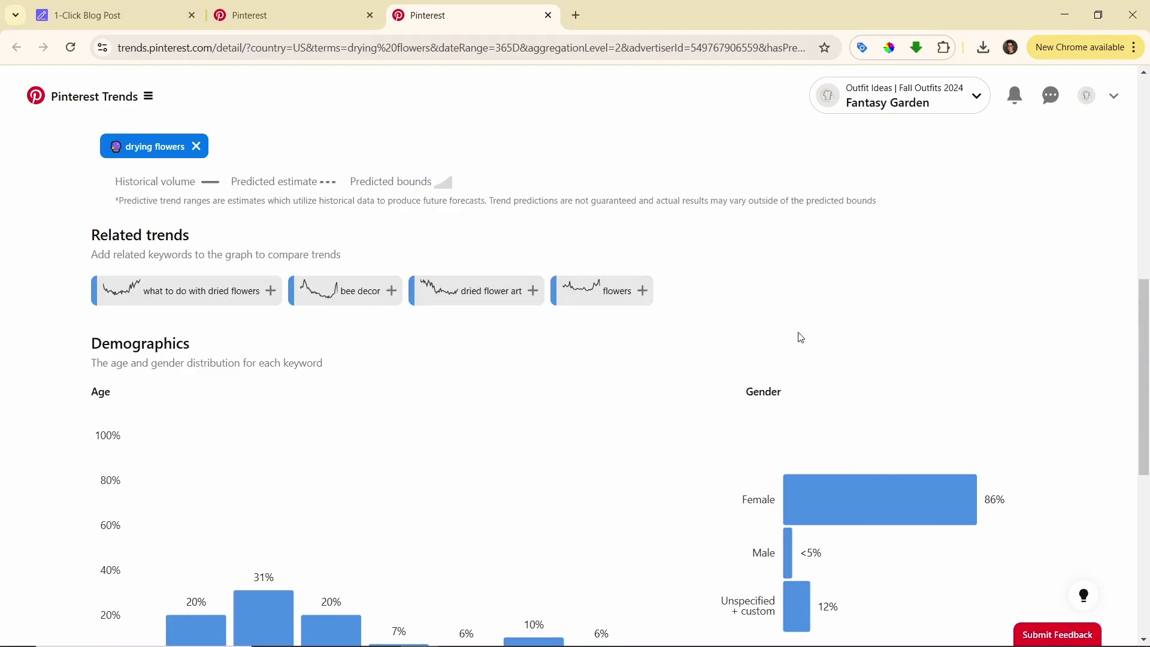
scroll(869, 308, "down", 4)
scroll(982, 299, "down", 4)
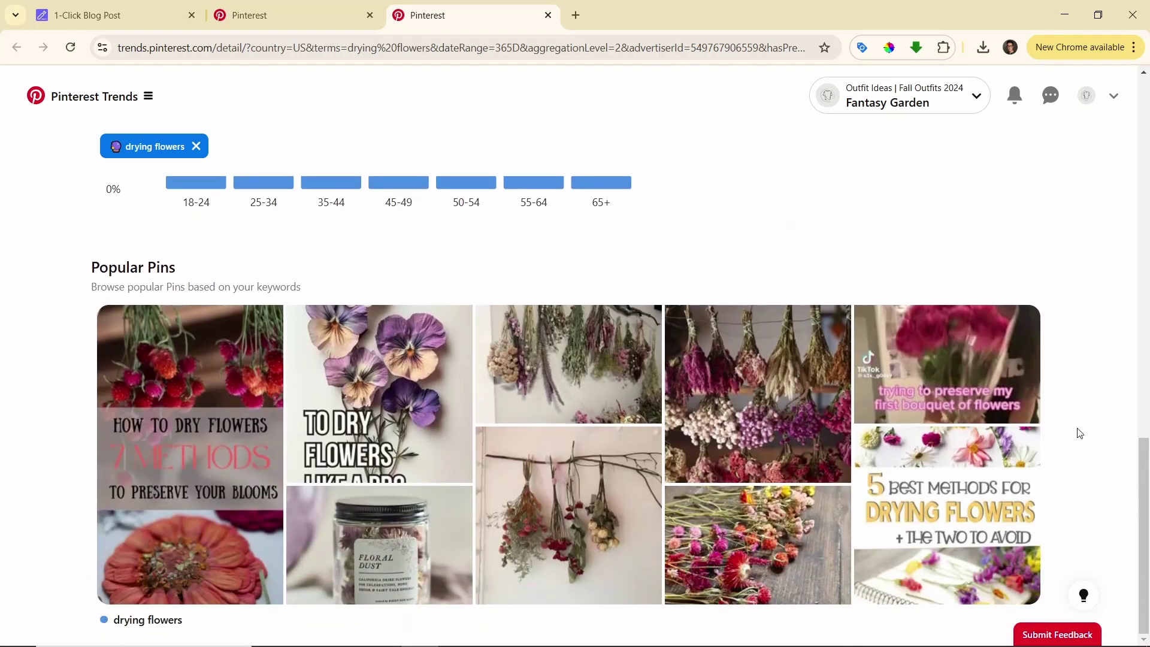
scroll(1080, 432, "up", 2)
scroll(1080, 433, "up", 11)
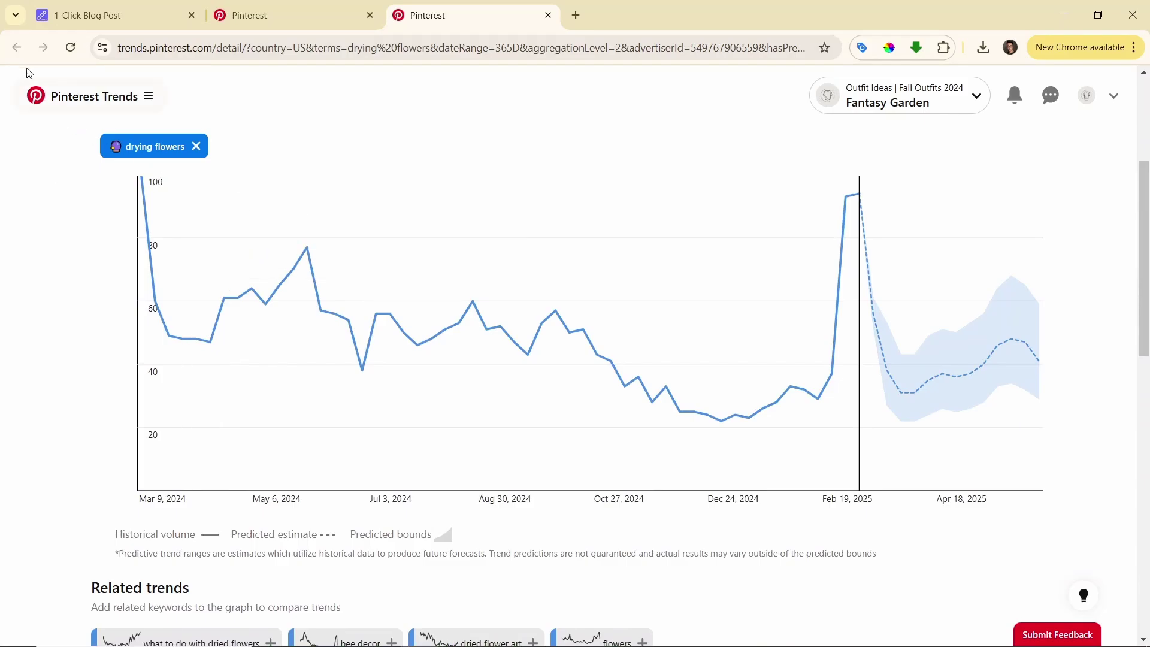
left_click(549, 15)
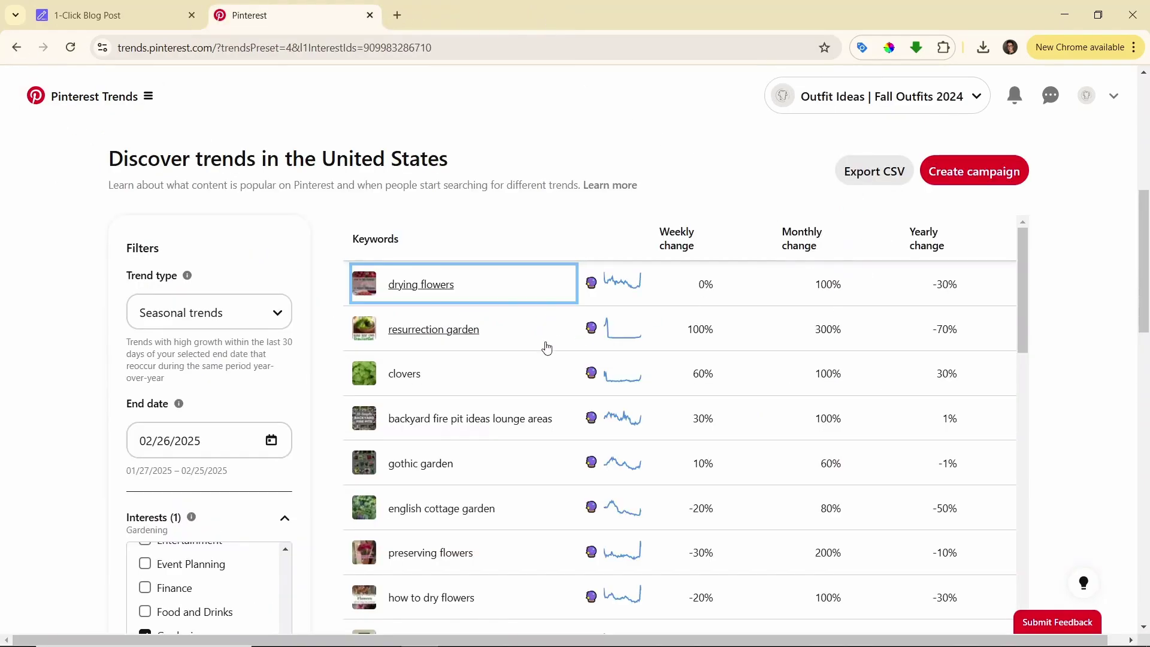
Step: Remove the Gardening interest filter from the trend keywords
scroll(232, 585, "down", 4)
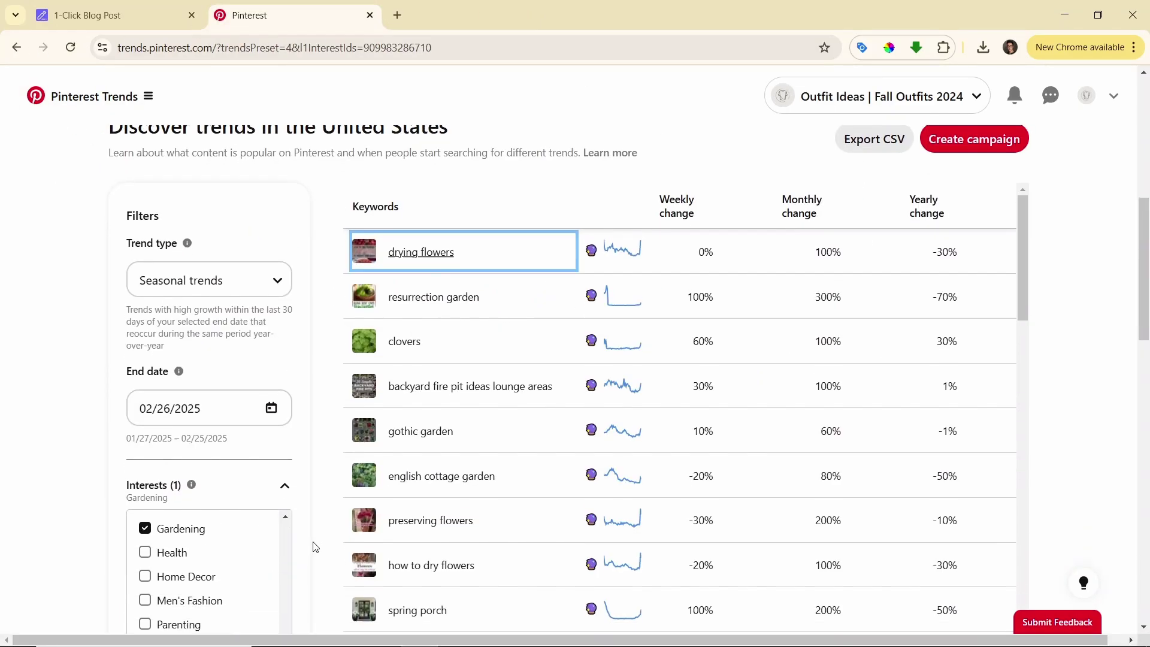
left_click(144, 411)
scroll(1060, 342, "up", 5)
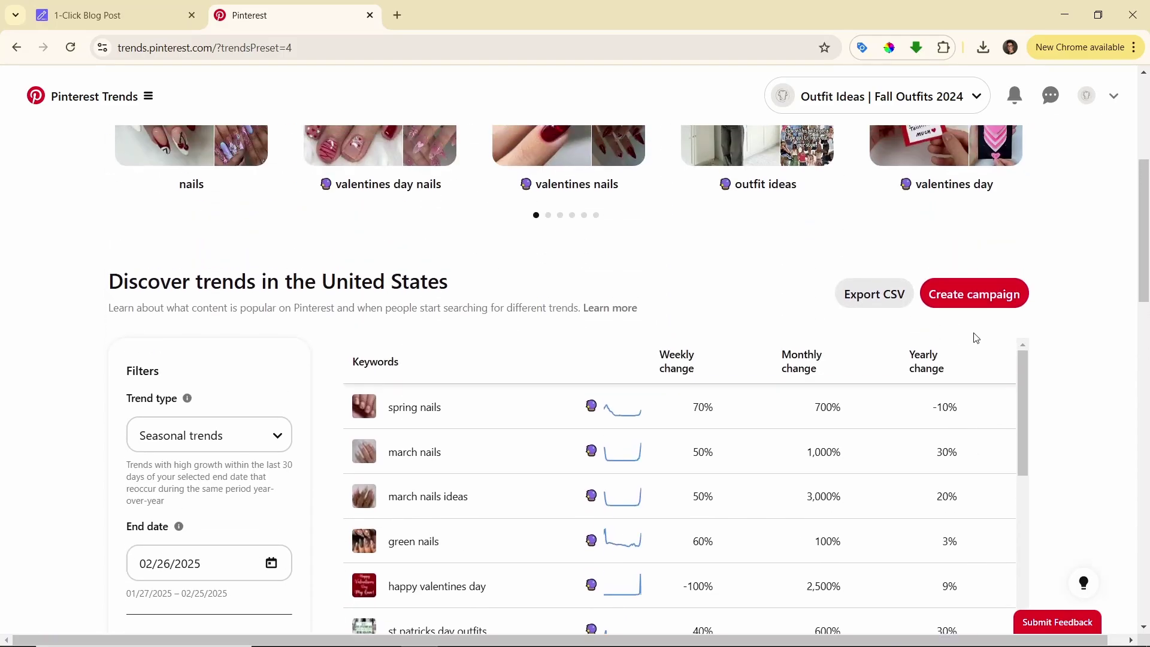
Step: Open the "spring nails" trend details and examine its interest over time, predicted range and related trends
scroll(1054, 323, "down", 4)
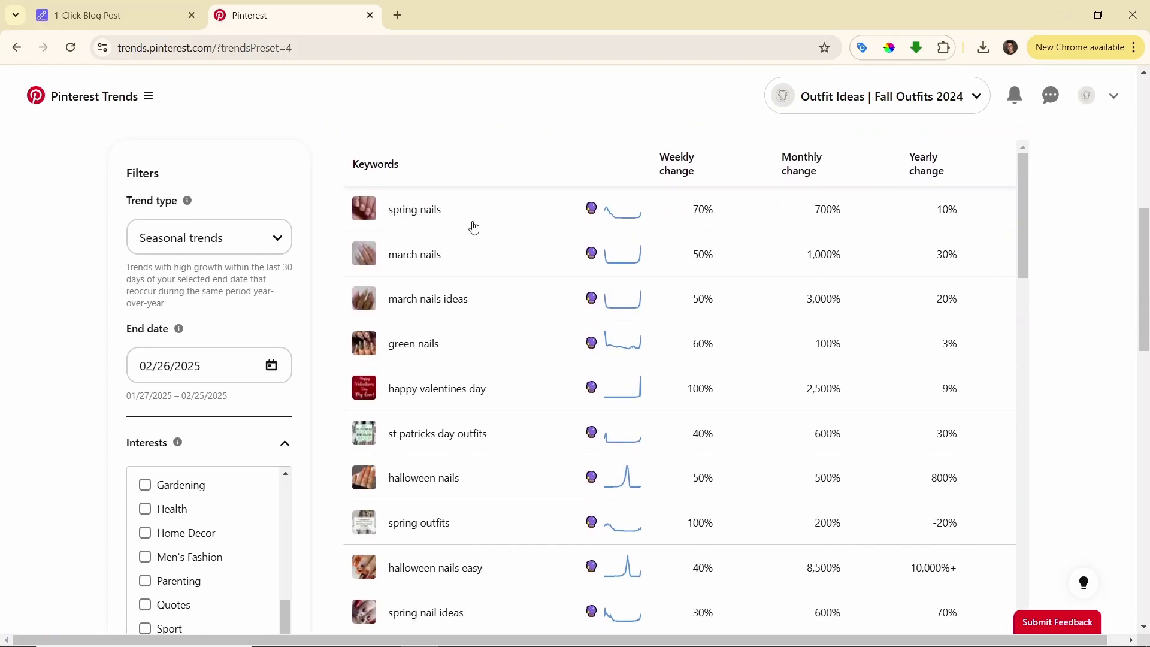
left_click(468, 218)
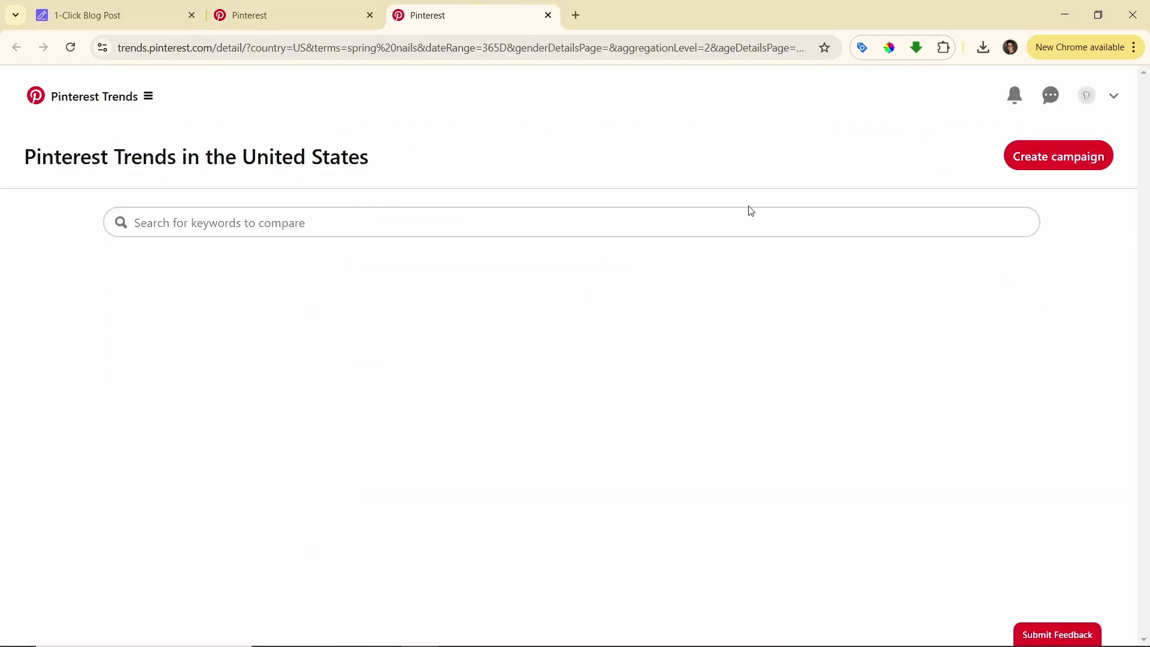
scroll(962, 239, "down", 2)
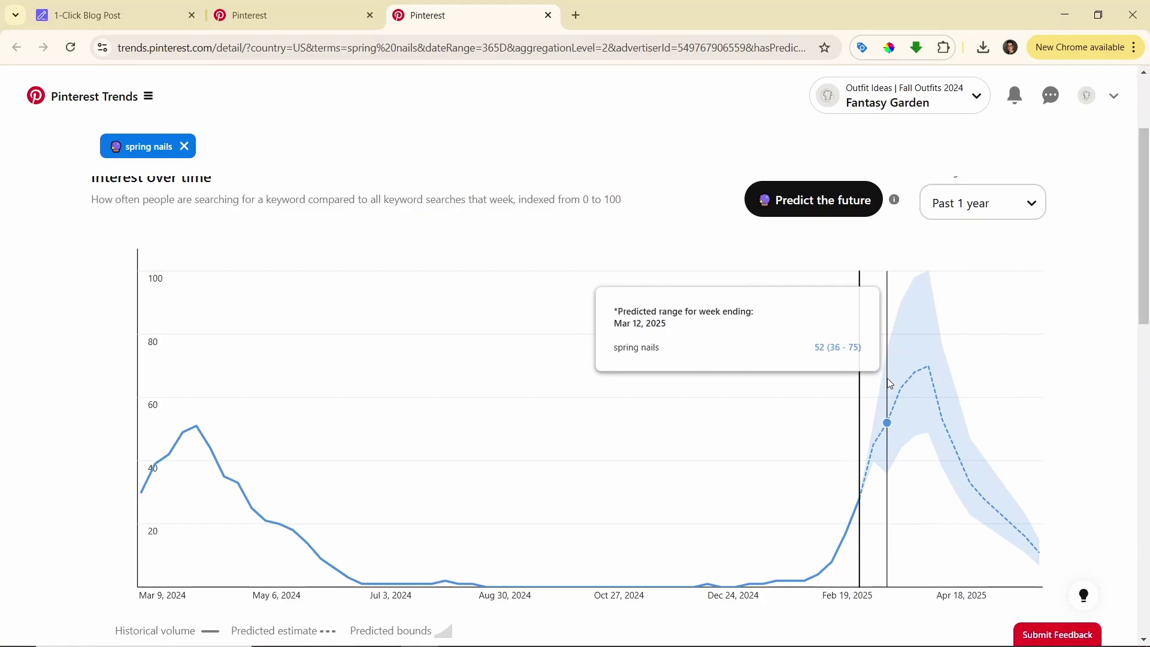
scroll(896, 361, "down", 1)
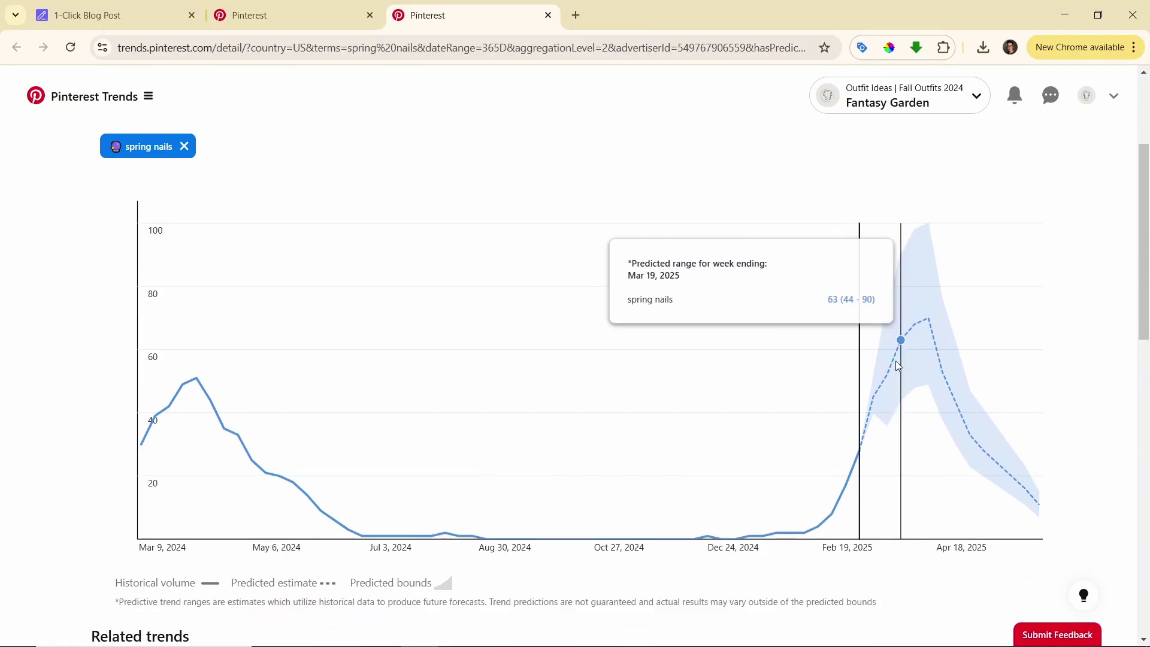
scroll(1035, 375, "down", 2)
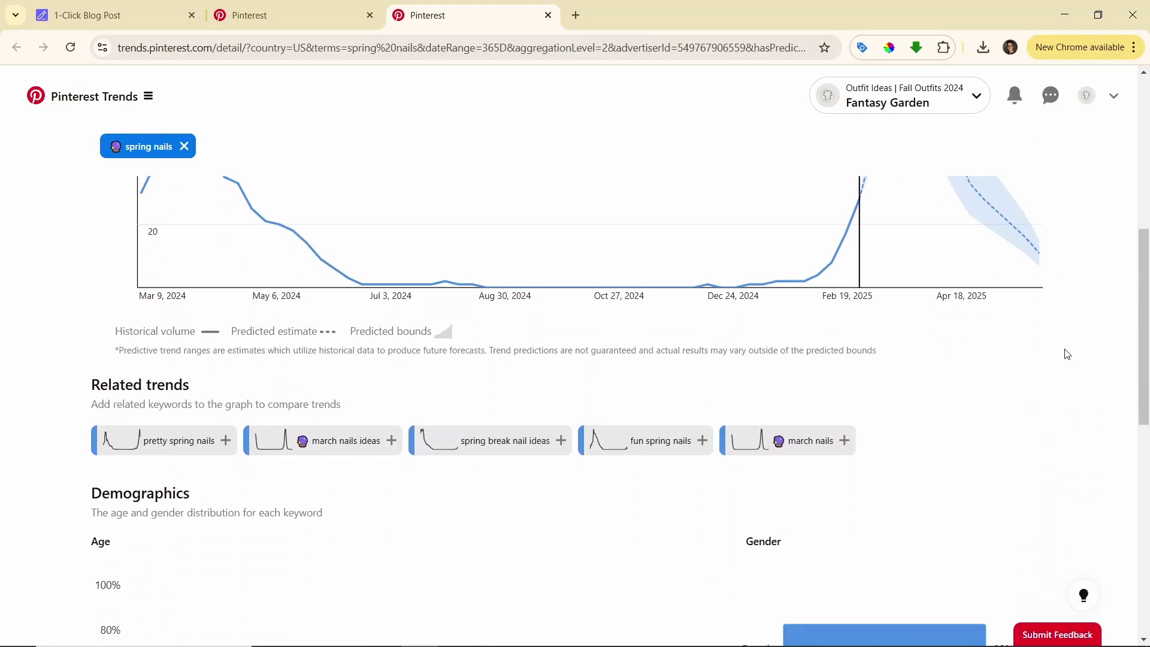
scroll(1063, 352, "up", 3)
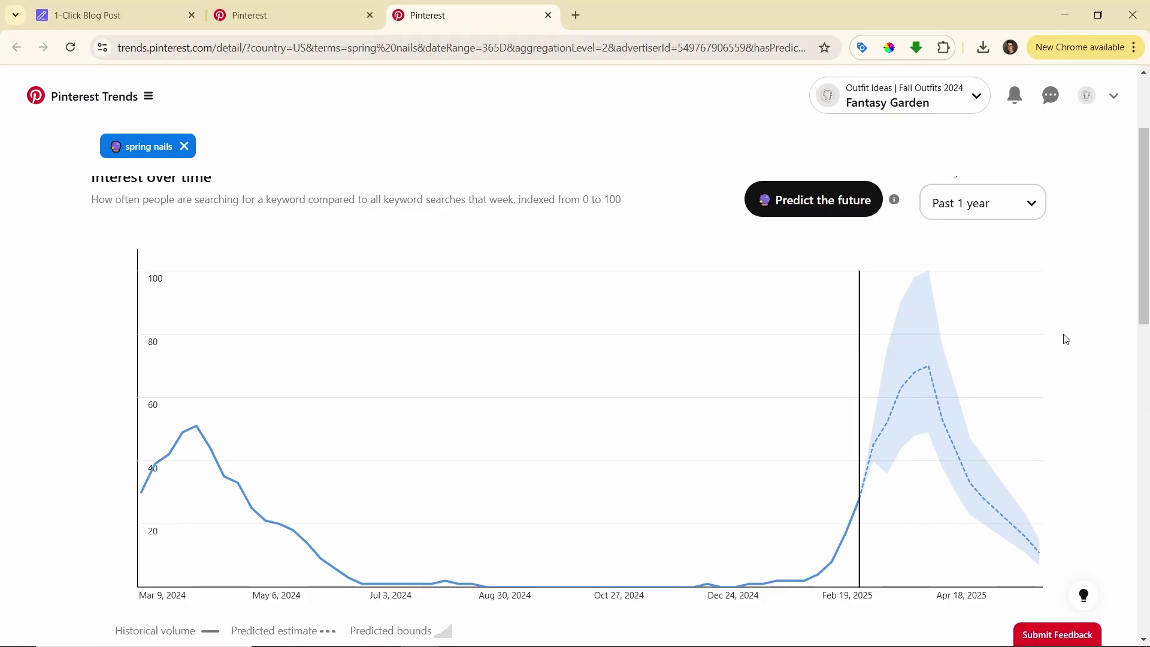
scroll(1068, 337, "up", 2)
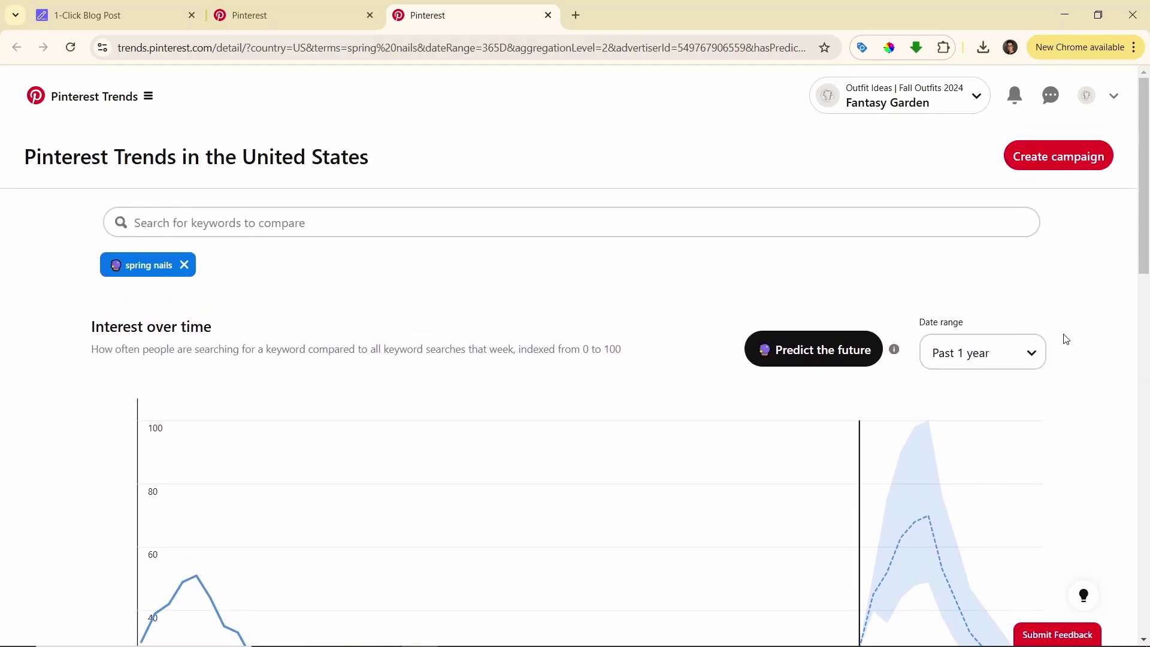
Step: Review the age and gender demographics and the popular Pins for "spring nails"
scroll(1071, 333, "down", 10)
scroll(1071, 329, "up", 4)
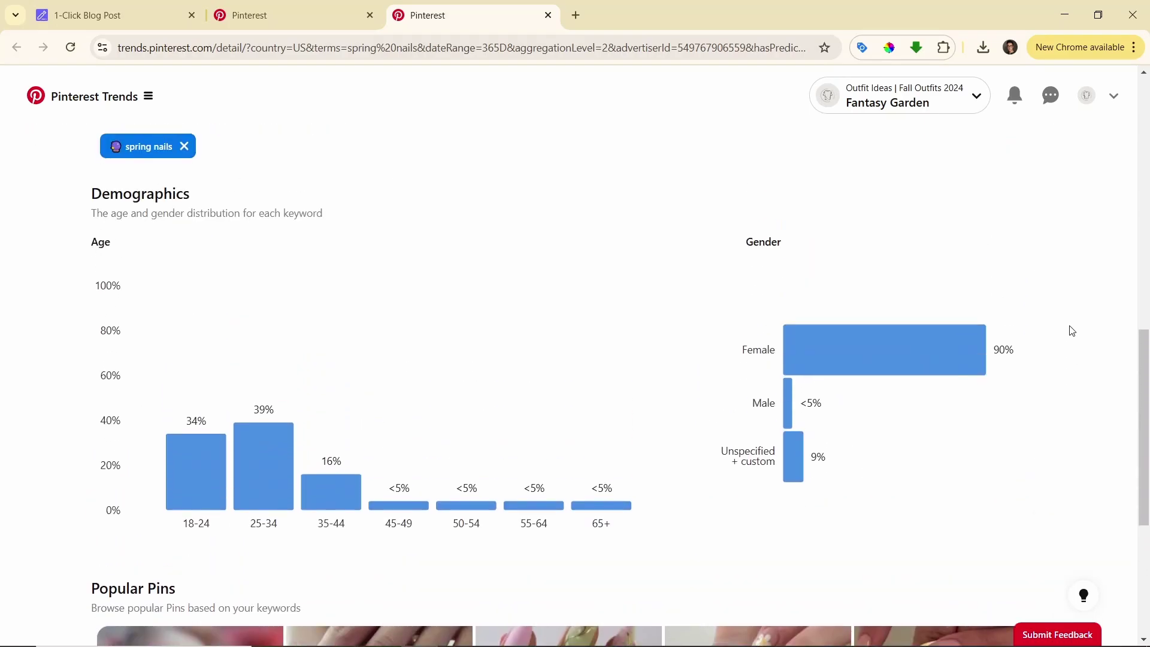
scroll(323, 286, "down", 6)
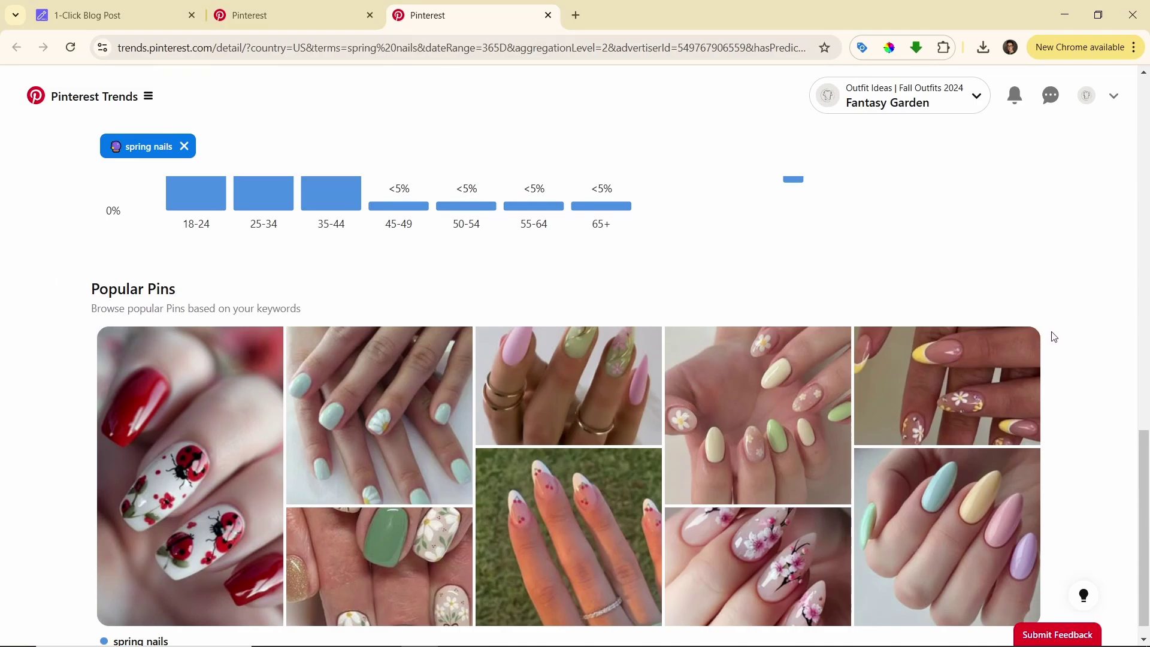
scroll(1059, 341, "up", 7)
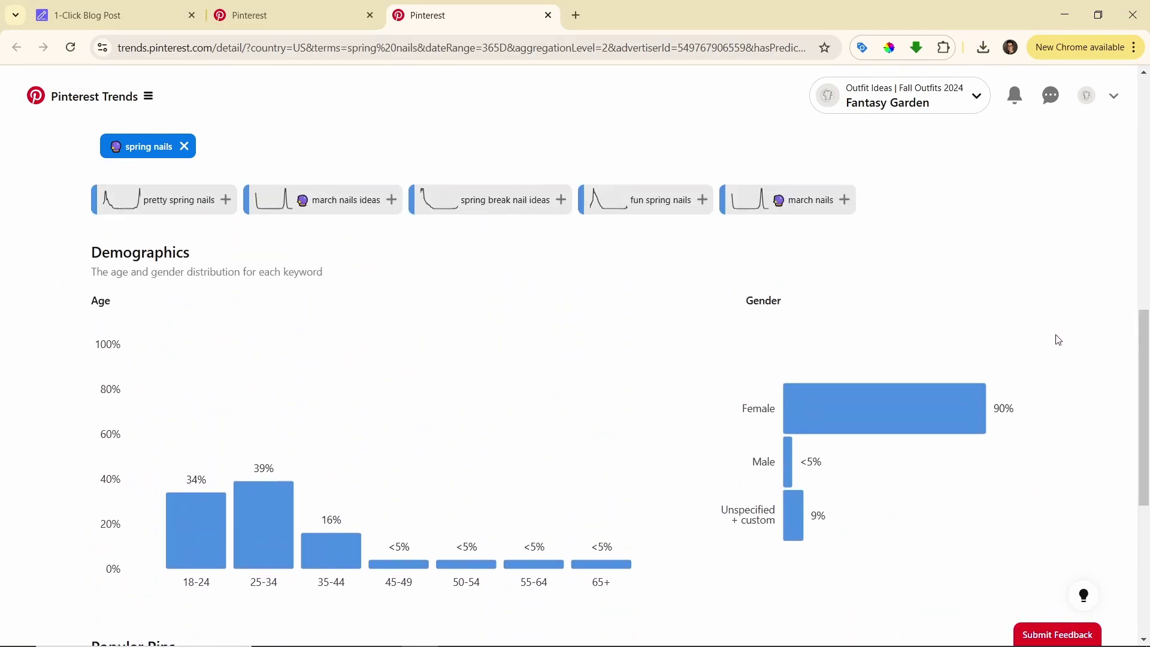
scroll(1056, 335, "up", 9)
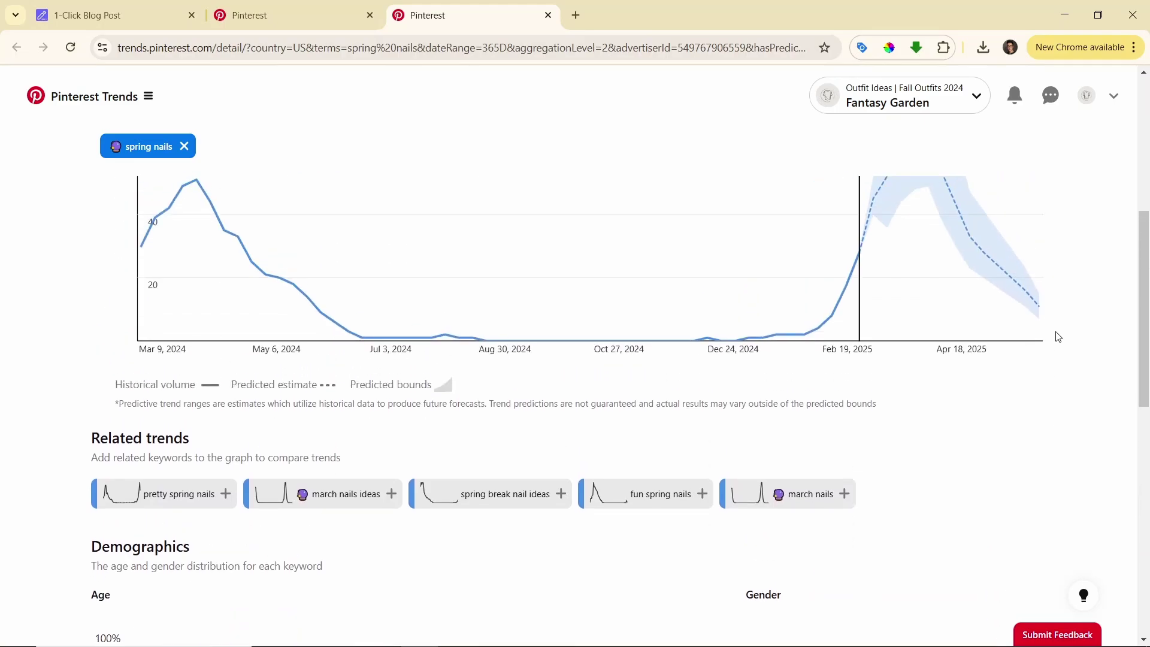
Step: Switch to SEOWriting.AI's 1-Click Blog Post tool and enter "spring nails" as the main keyword
left_click(146, 9)
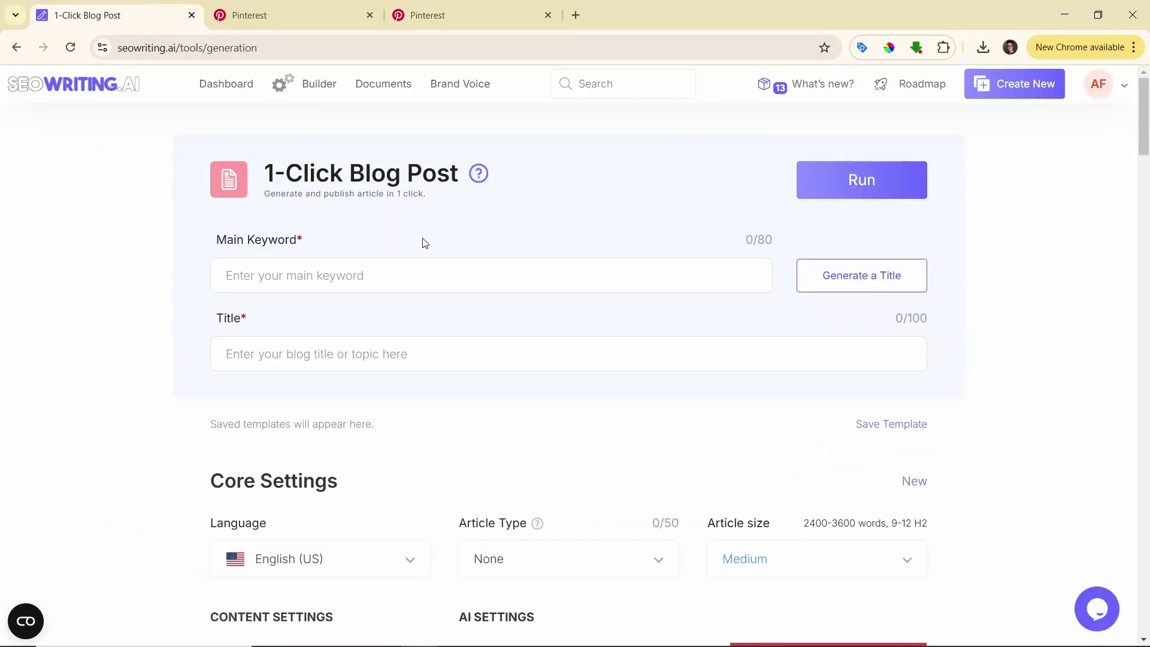
left_click(378, 274)
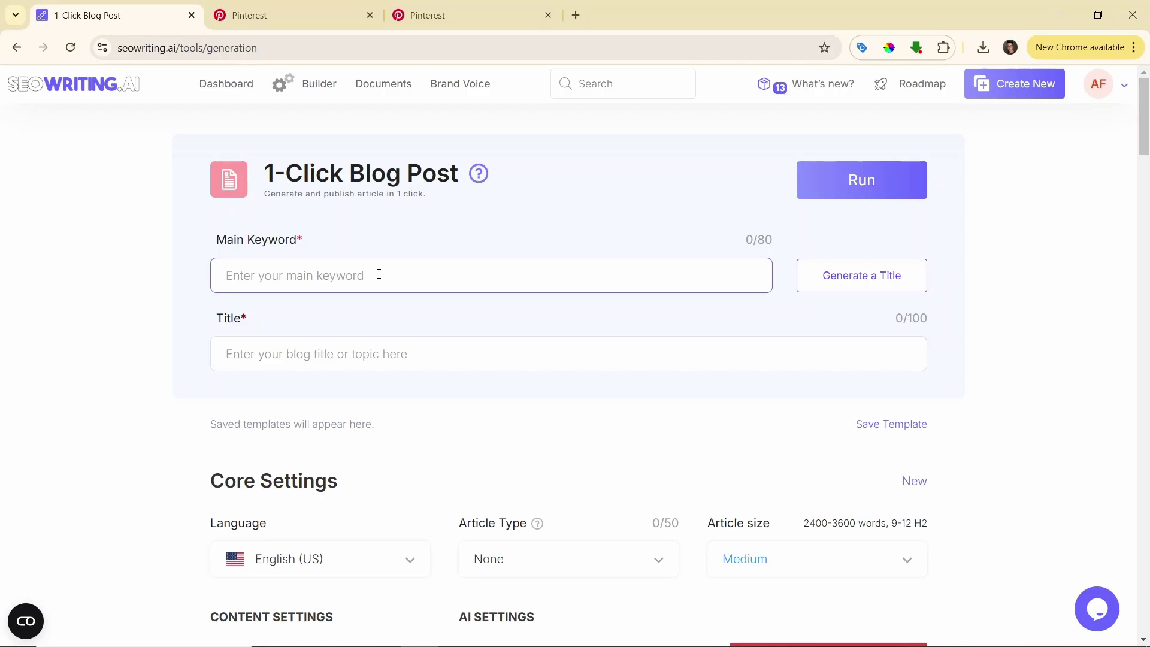
type("spring nails")
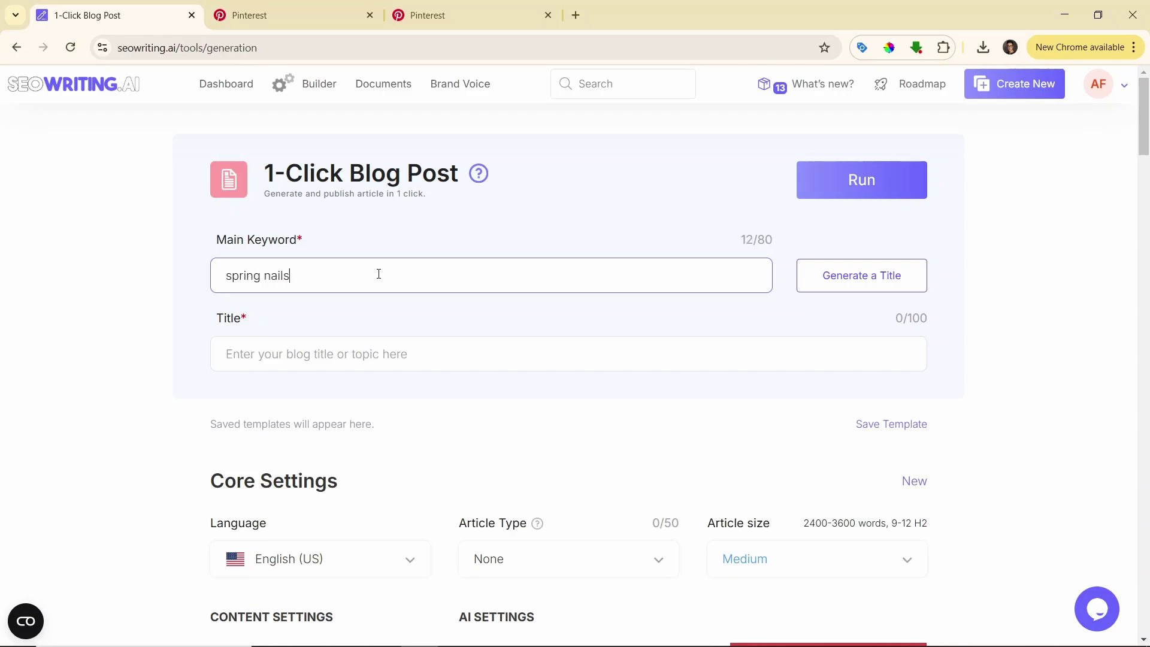
Step: Generate a blog post title from the main keyword "spring nails"
left_click(1042, 303)
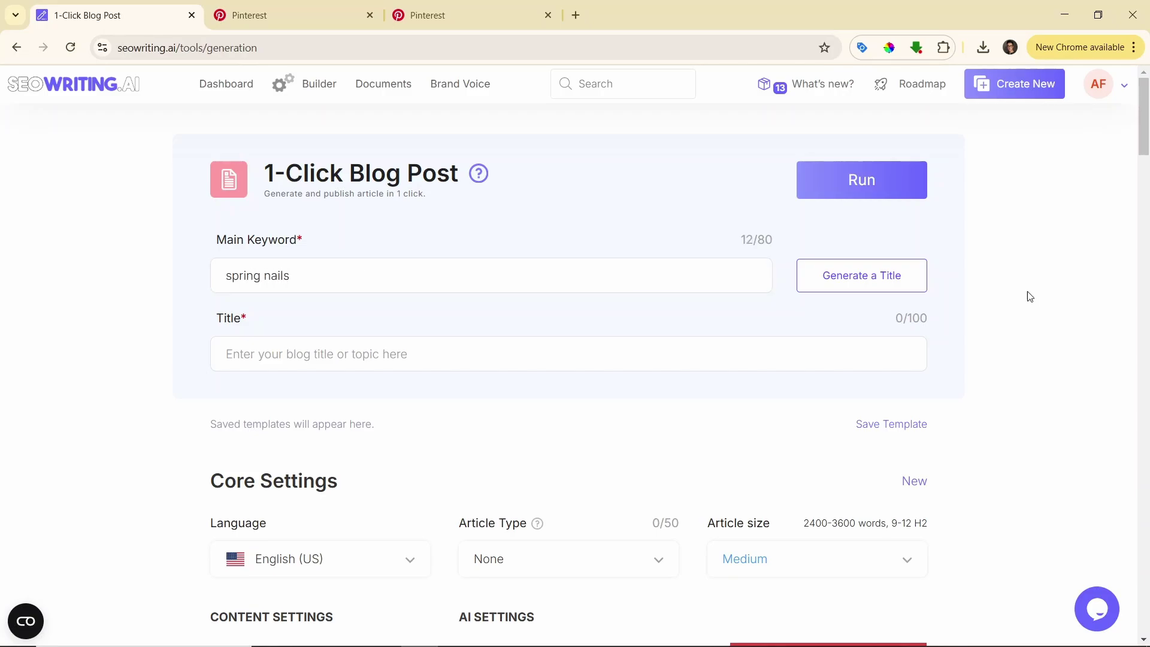
left_click(879, 285)
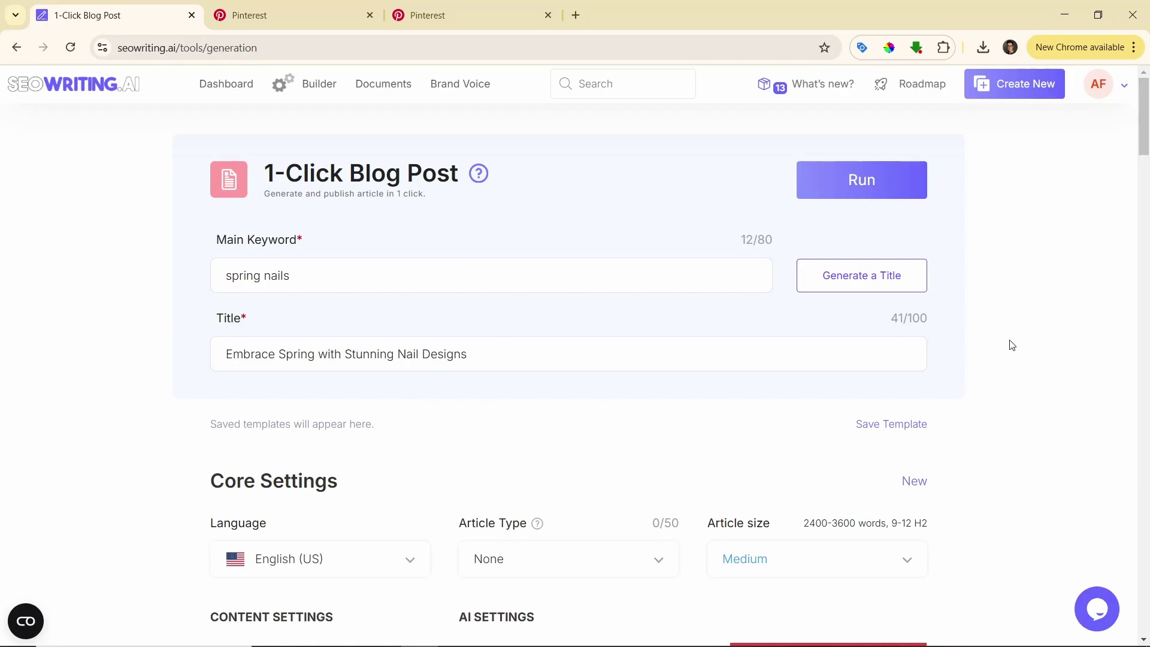
Step: Set the AI model in the core settings to DeepSeek R1 + Real-Time SERP
scroll(1012, 336, "down", 6)
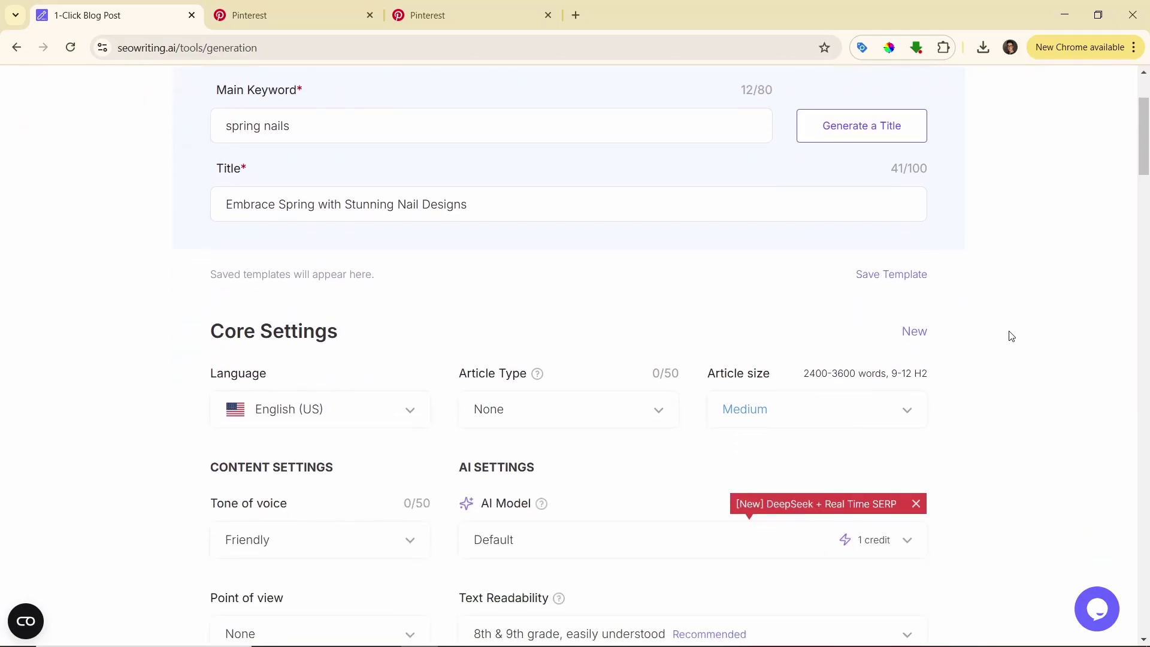
scroll(1009, 334, "up", 3)
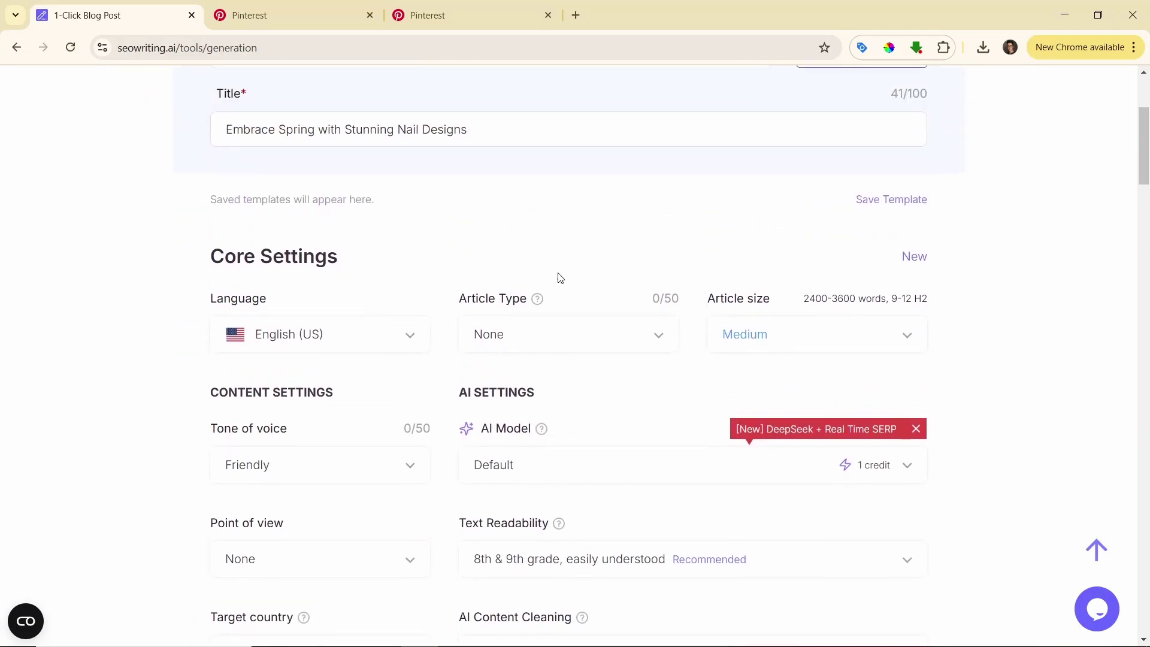
scroll(863, 252, "down", 1)
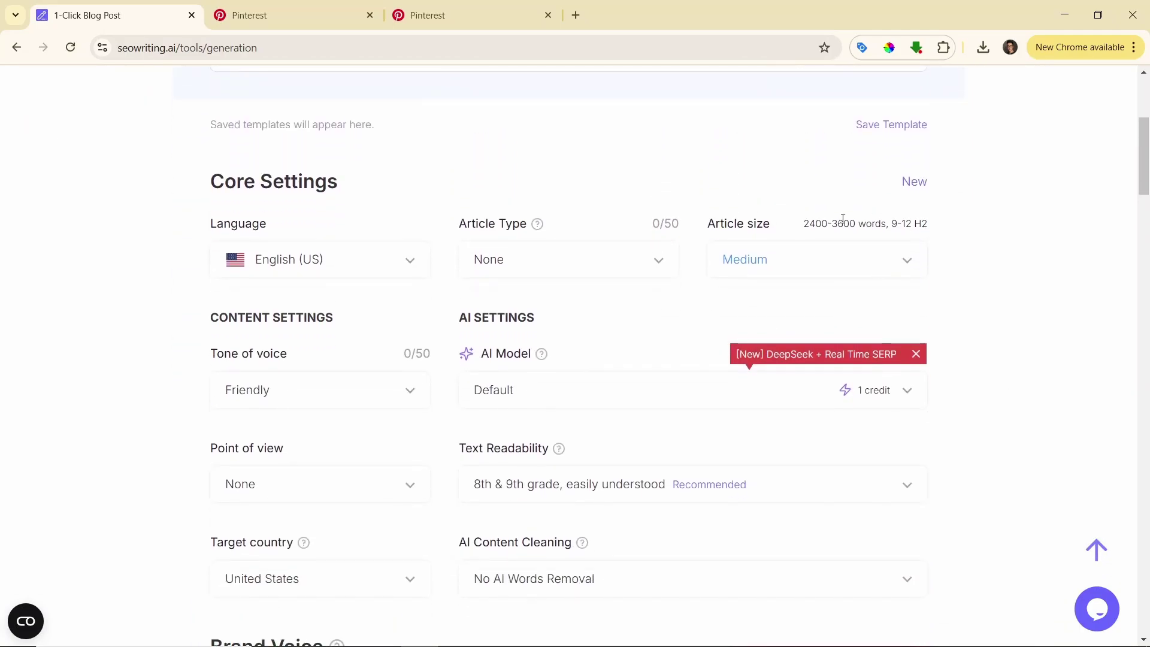
double_click(818, 223)
left_click(958, 228)
scroll(596, 299, "down", 1)
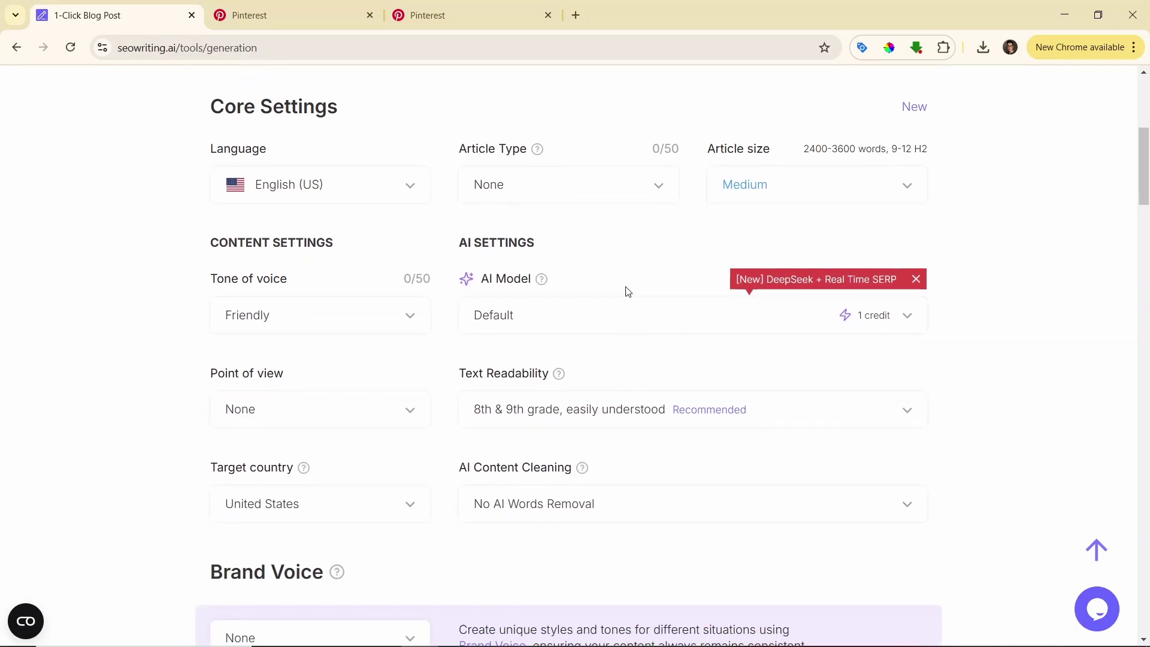
left_click(631, 323)
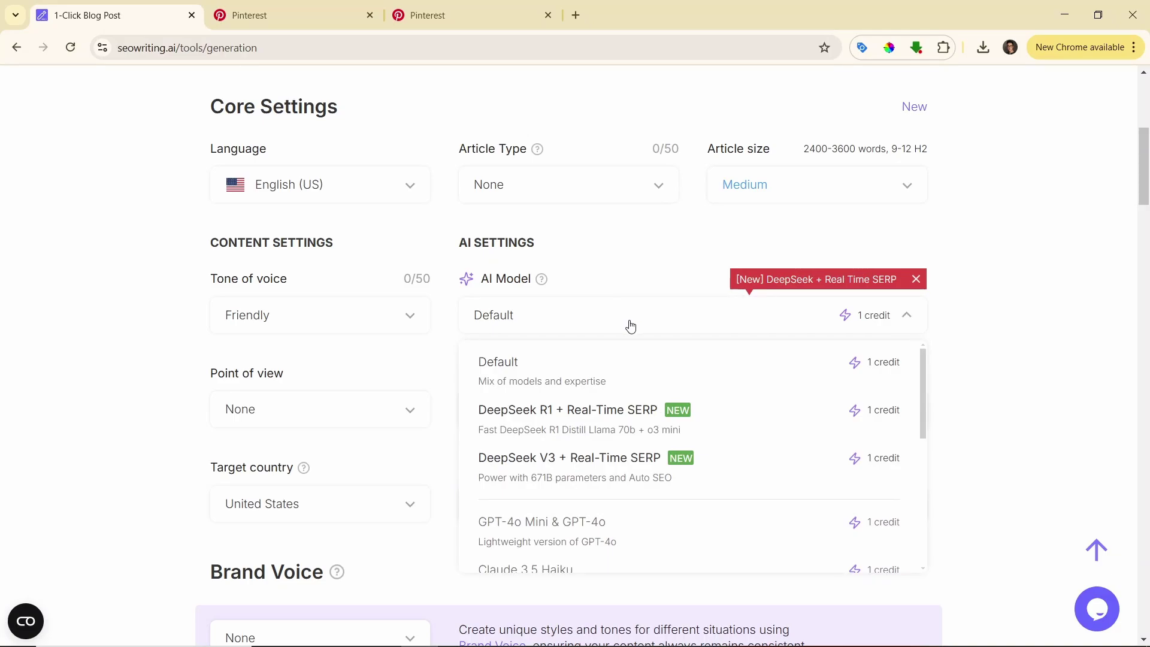
left_click(680, 420)
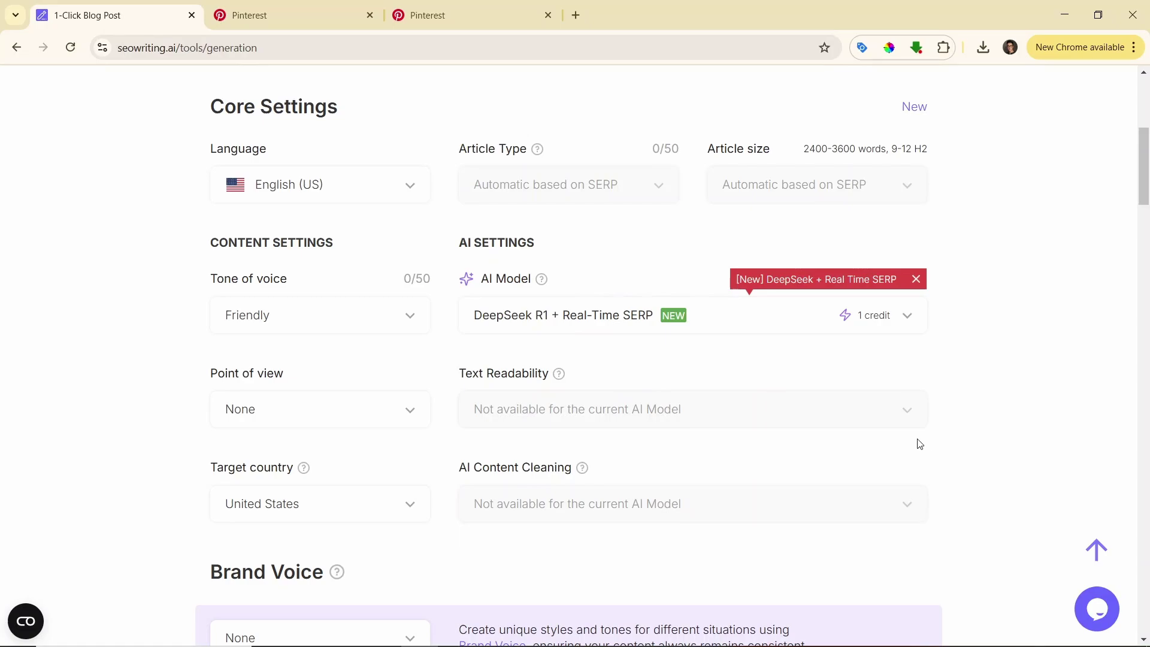
Step: Open the Add Brand Voice page from the brand voice setting, view its brand text option, and return to the blog post settings
scroll(911, 419, "down", 1)
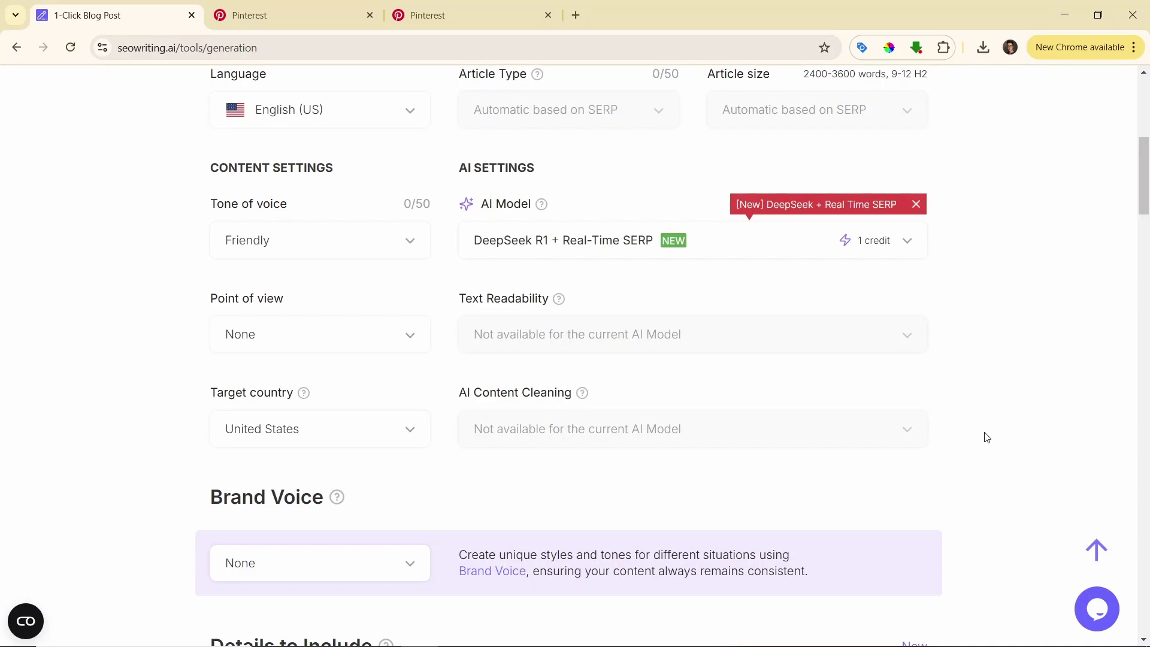
scroll(987, 437, "down", 1)
scroll(988, 438, "up", 1)
scroll(985, 433, "down", 1)
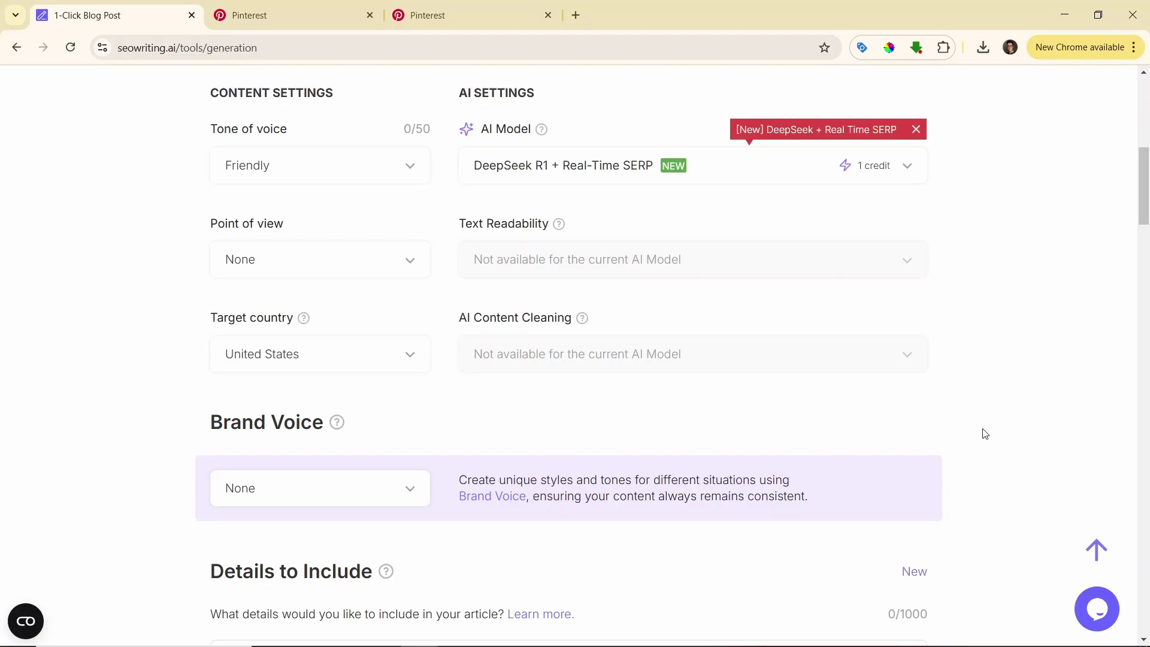
scroll(449, 418, "down", 2)
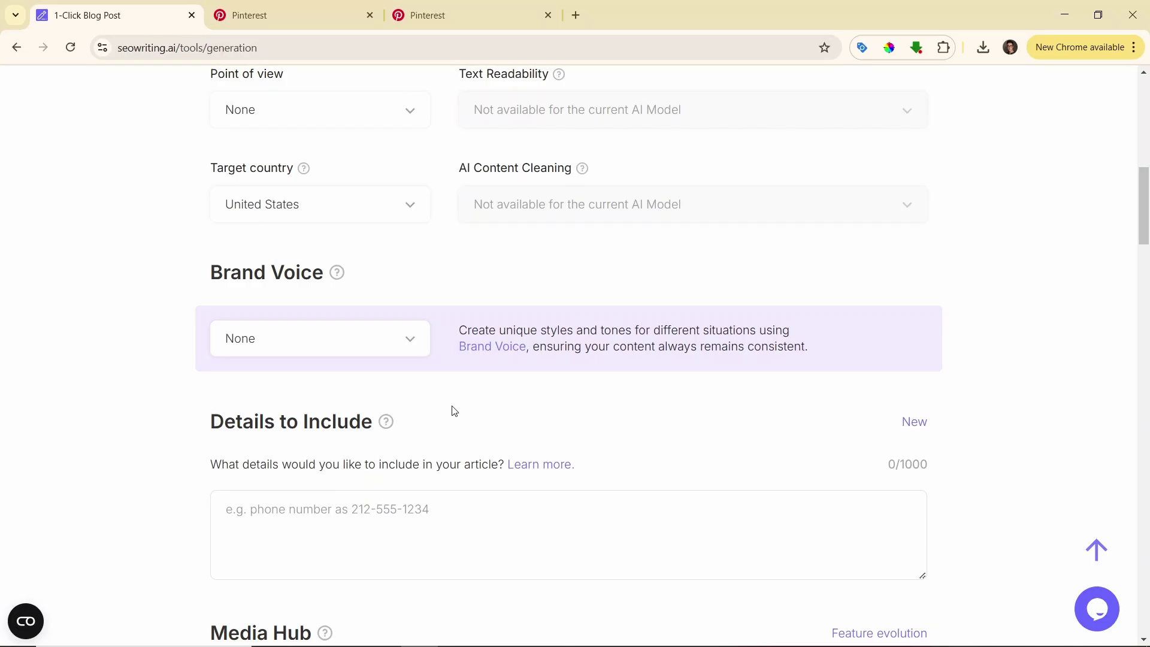
left_click(293, 339)
left_click(318, 435)
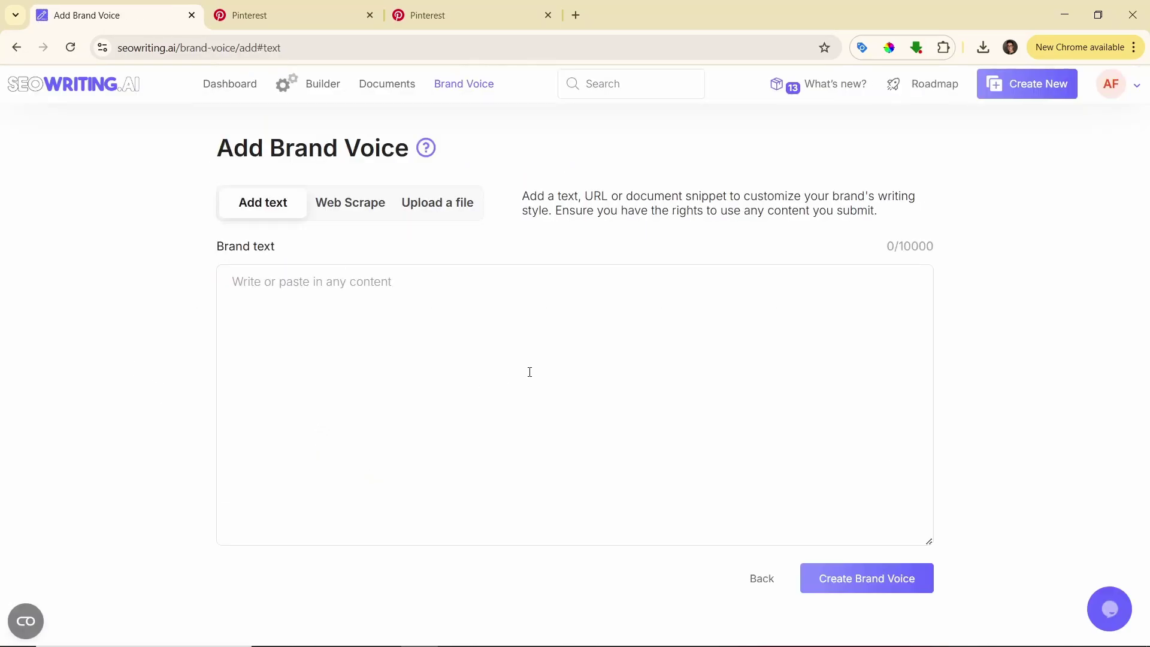
left_click(503, 340)
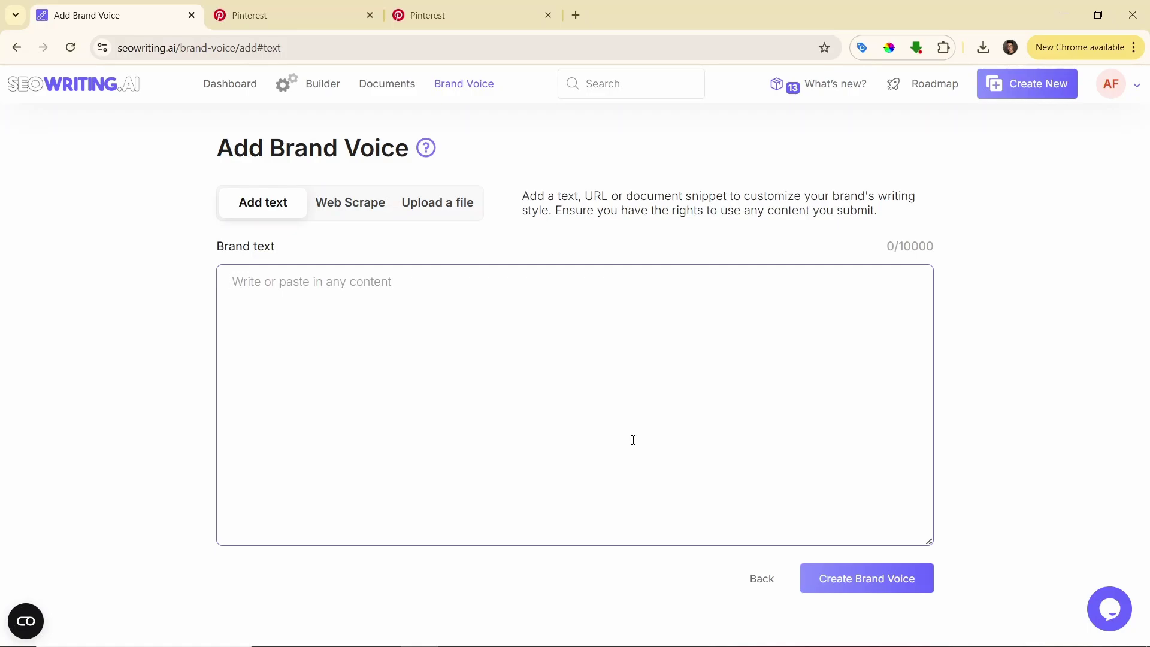
left_click(636, 424)
key("alt+Left")
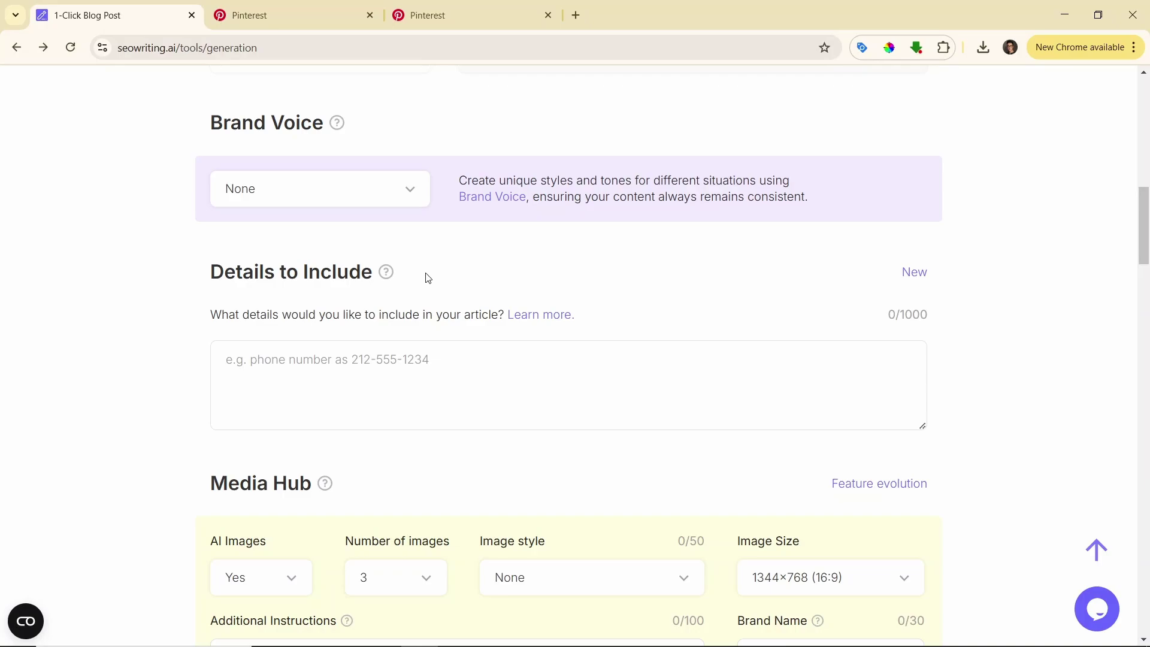
Step: Set the number of YouTube videos in the Media Hub settings to 3
scroll(429, 299, "down", 1)
left_click(397, 306)
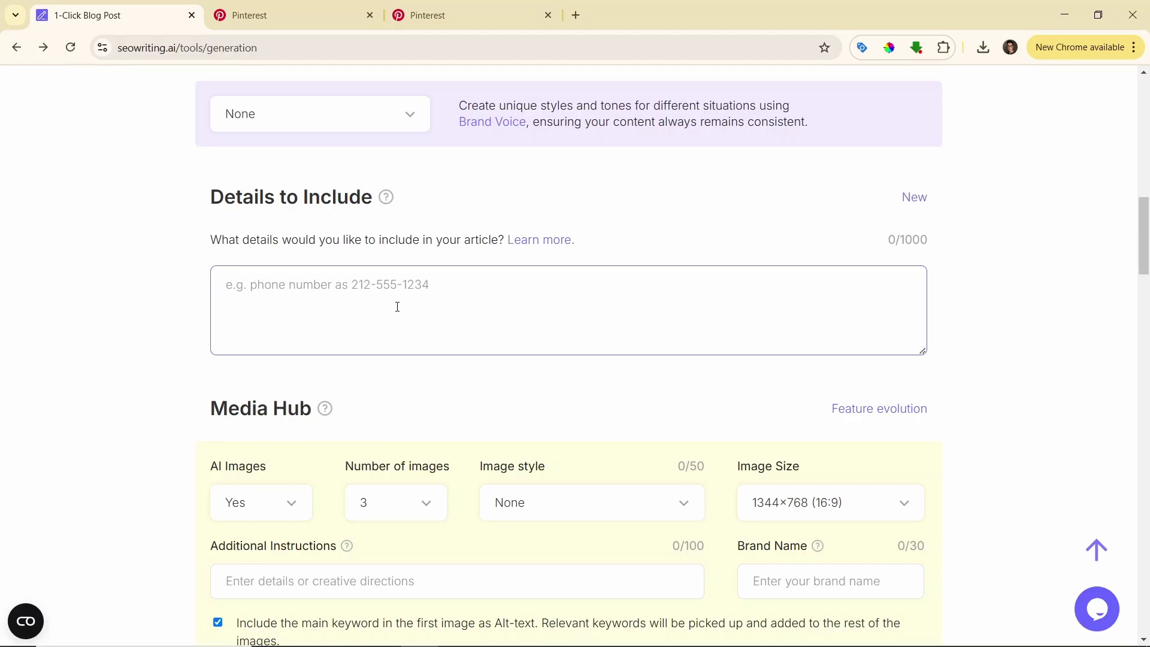
scroll(420, 310, "down", 1)
scroll(438, 315, "up", 1)
scroll(997, 272, "down", 4)
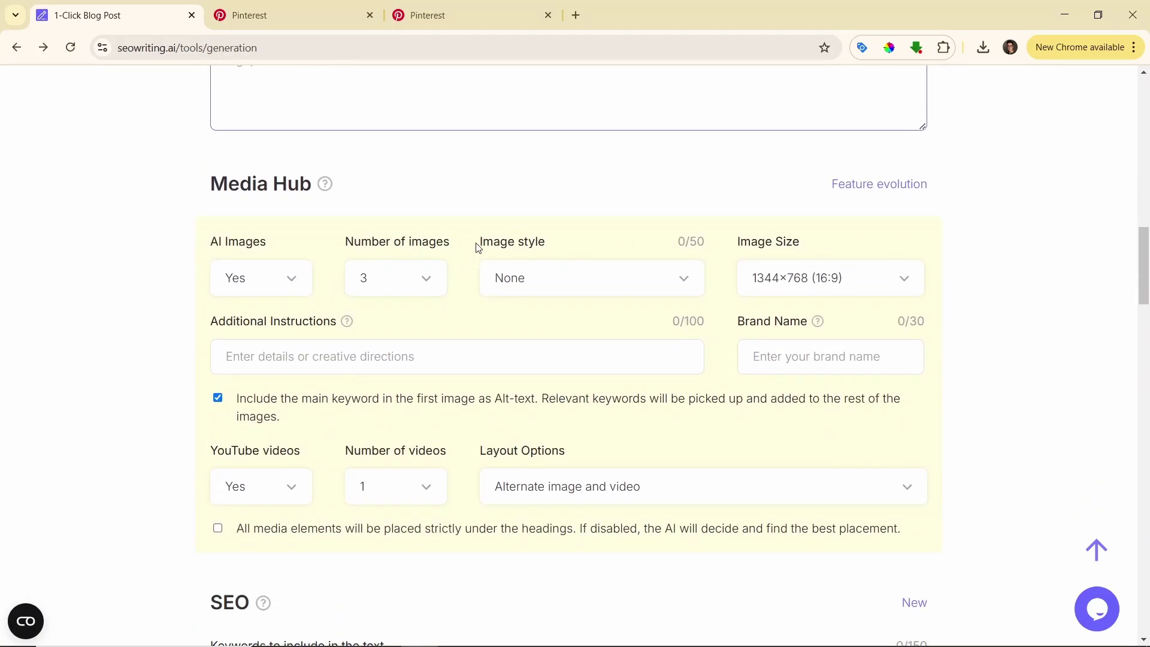
scroll(462, 306, "down", 1)
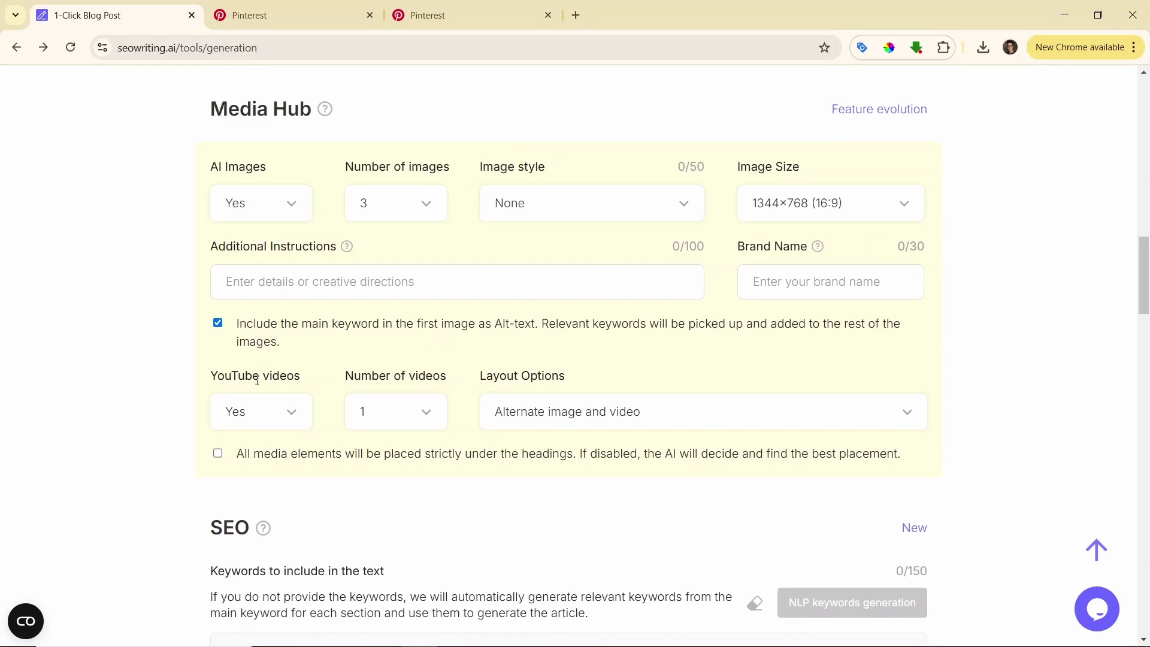
left_click(392, 413)
left_click(376, 267)
Step: Enable the Pinterest Pin option in the syndication settings
scroll(1025, 327, "down", 2)
scroll(1018, 294, "down", 2)
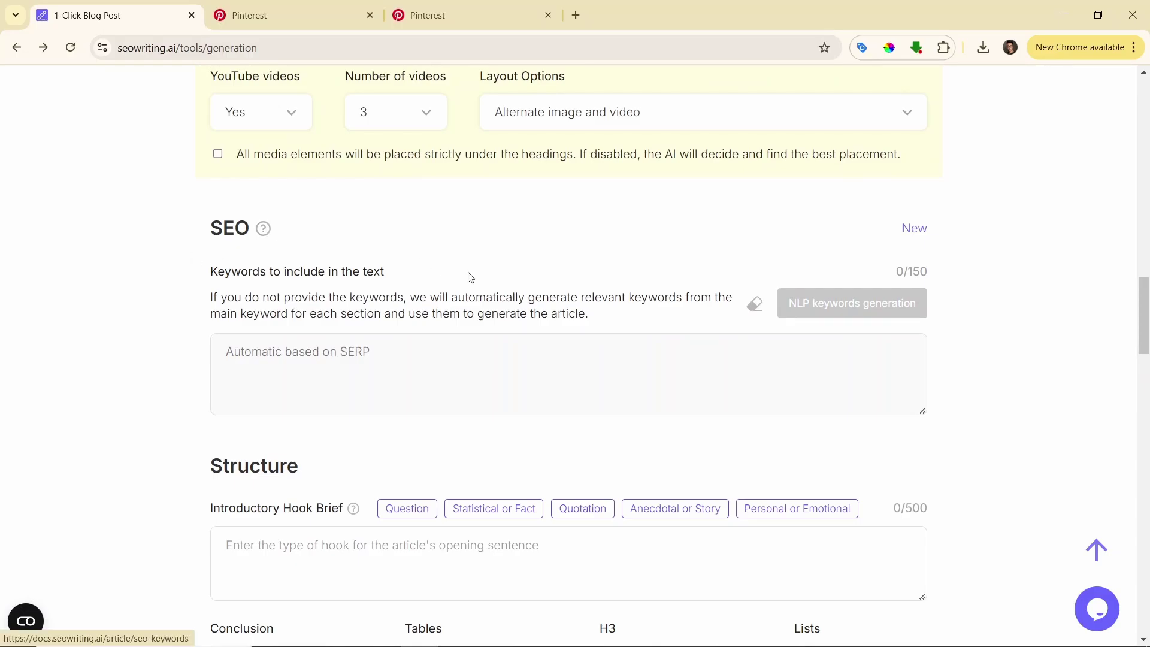
left_click_drag(285, 272, 212, 272)
left_click(216, 272)
scroll(999, 316, "down", 1)
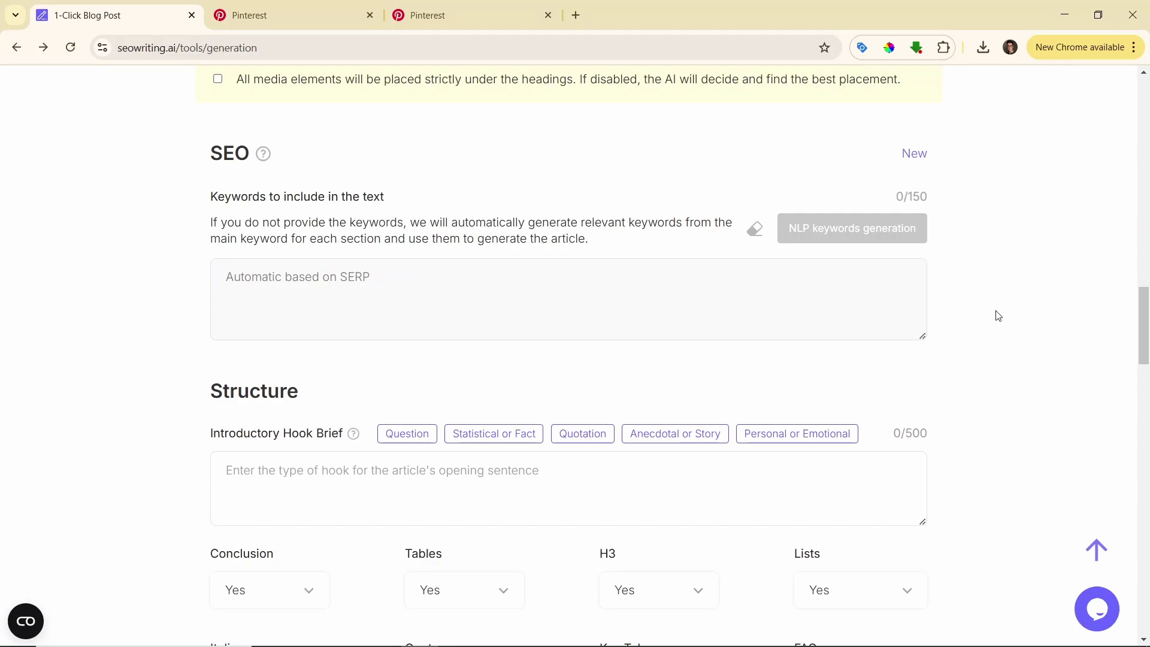
scroll(1007, 312, "down", 10)
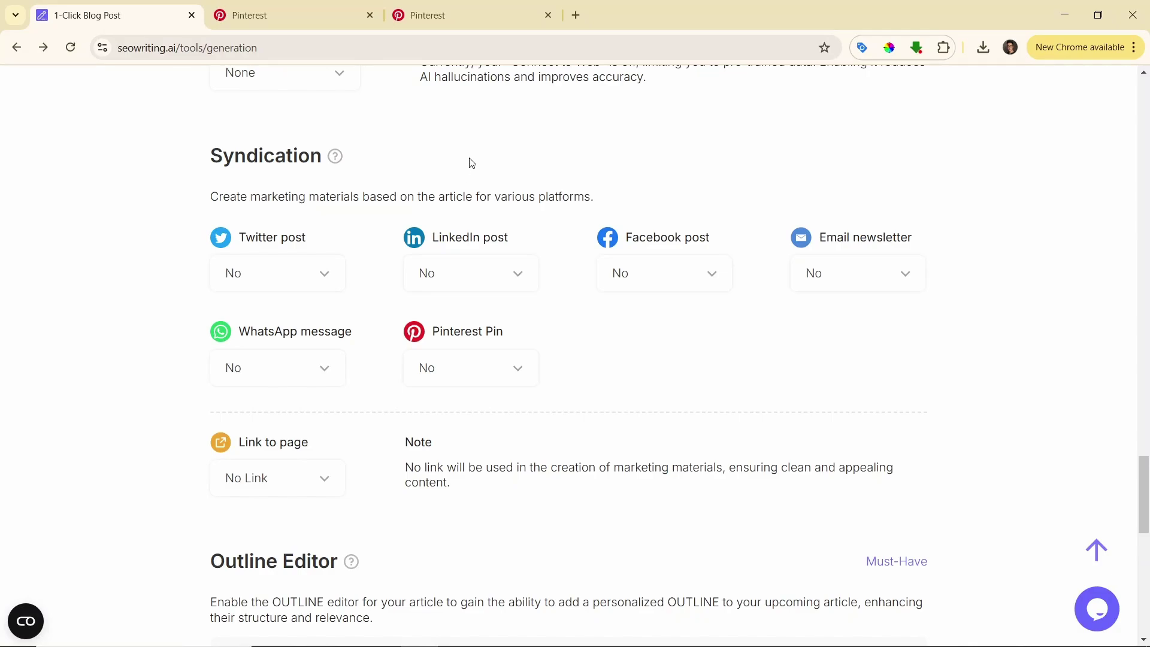
left_click(466, 368)
left_click(470, 450)
Step: Run the 1-Click Blog Post generation for the "spring nails" article
scroll(702, 390, "down", 9)
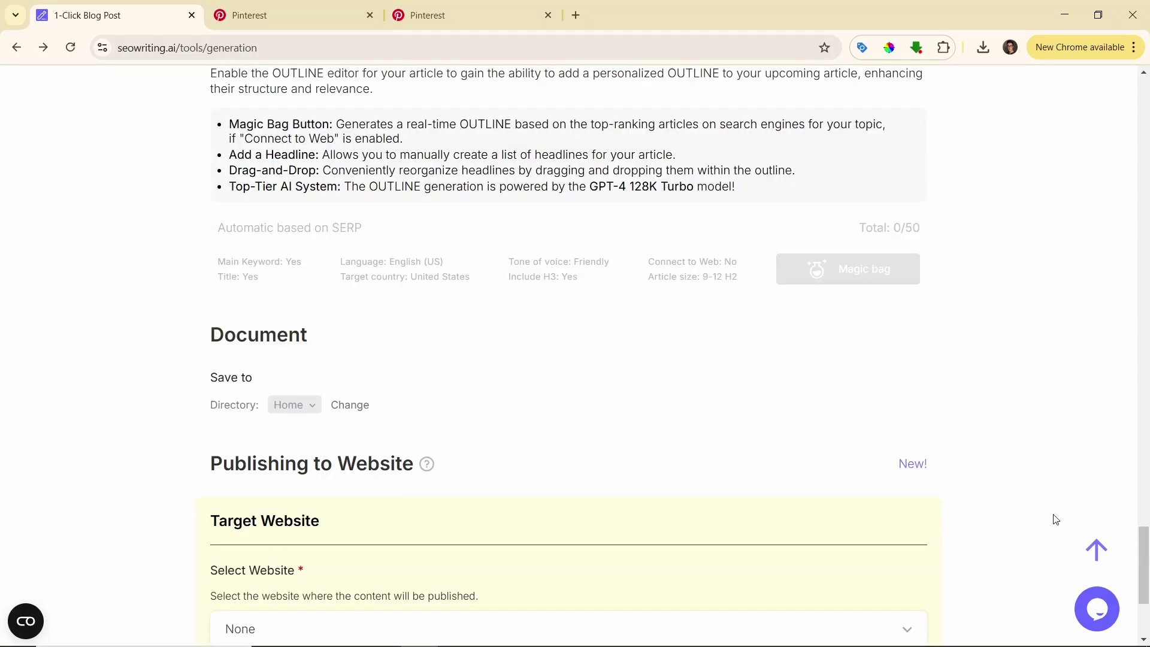
scroll(1053, 519, "up", 20)
scroll(1054, 519, "up", 15)
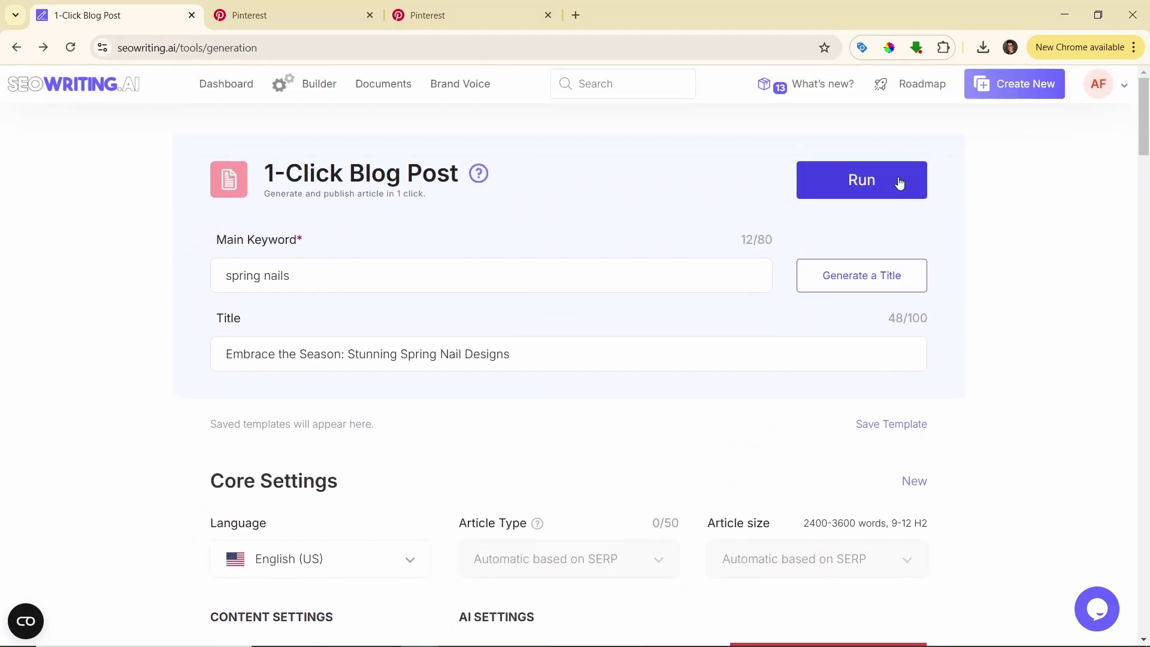
left_click(844, 176)
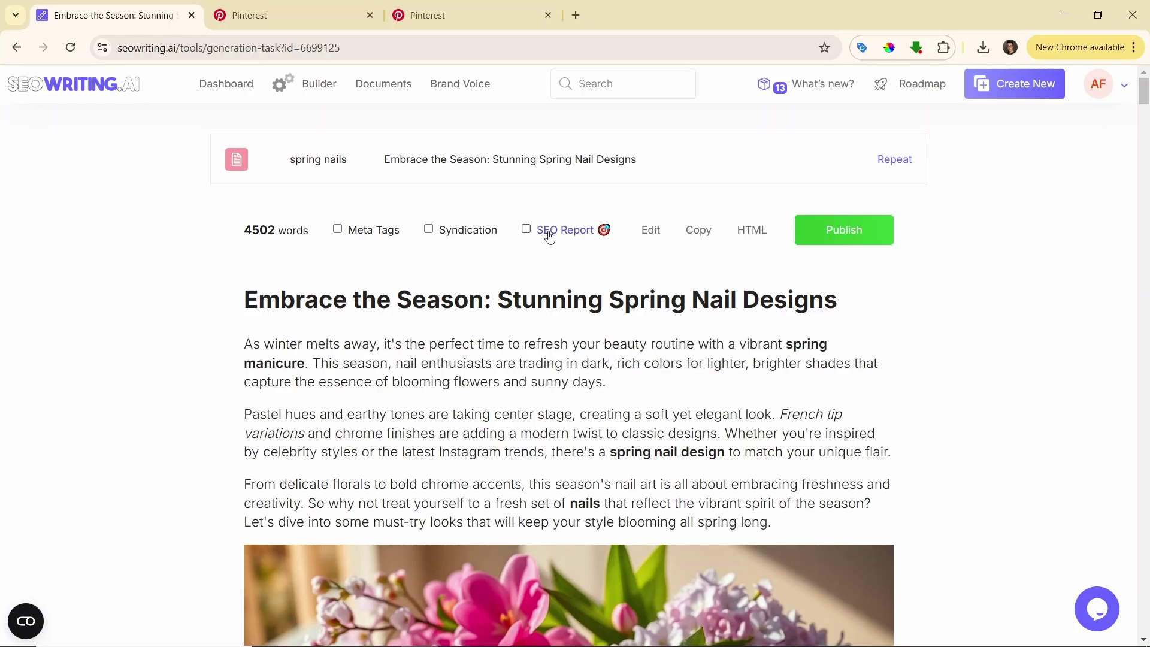
Step: Show the article's SEO report, examine its input data, SERP analysis and keyword frequencies, and hide the report again
left_click(548, 233)
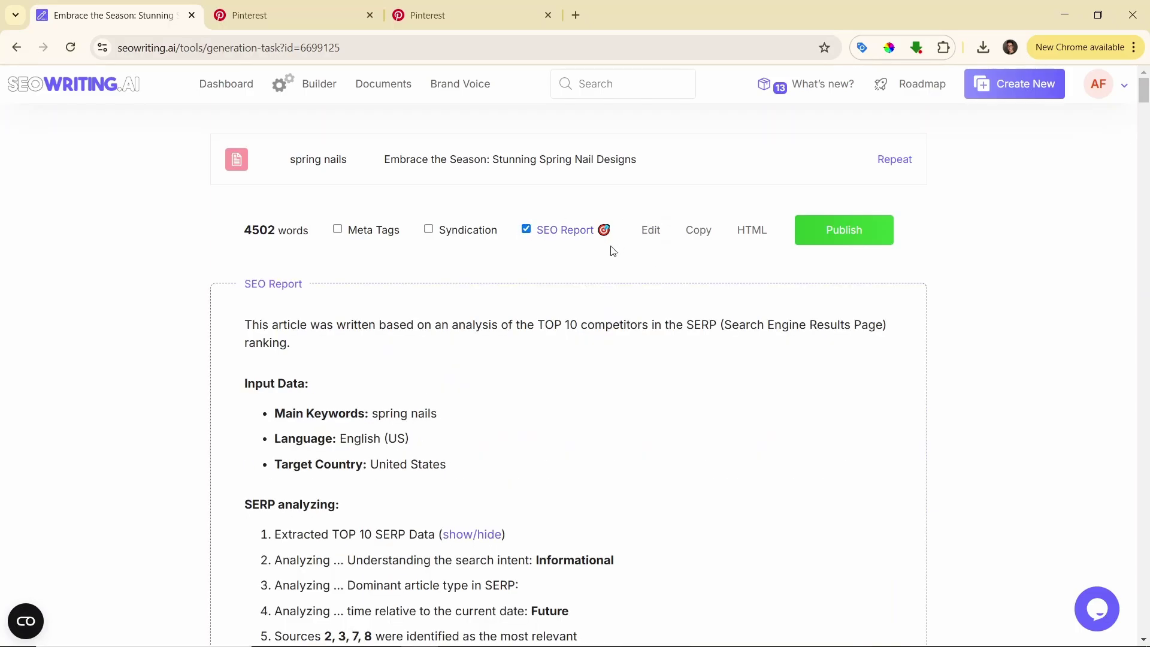
scroll(449, 304, "down", 1)
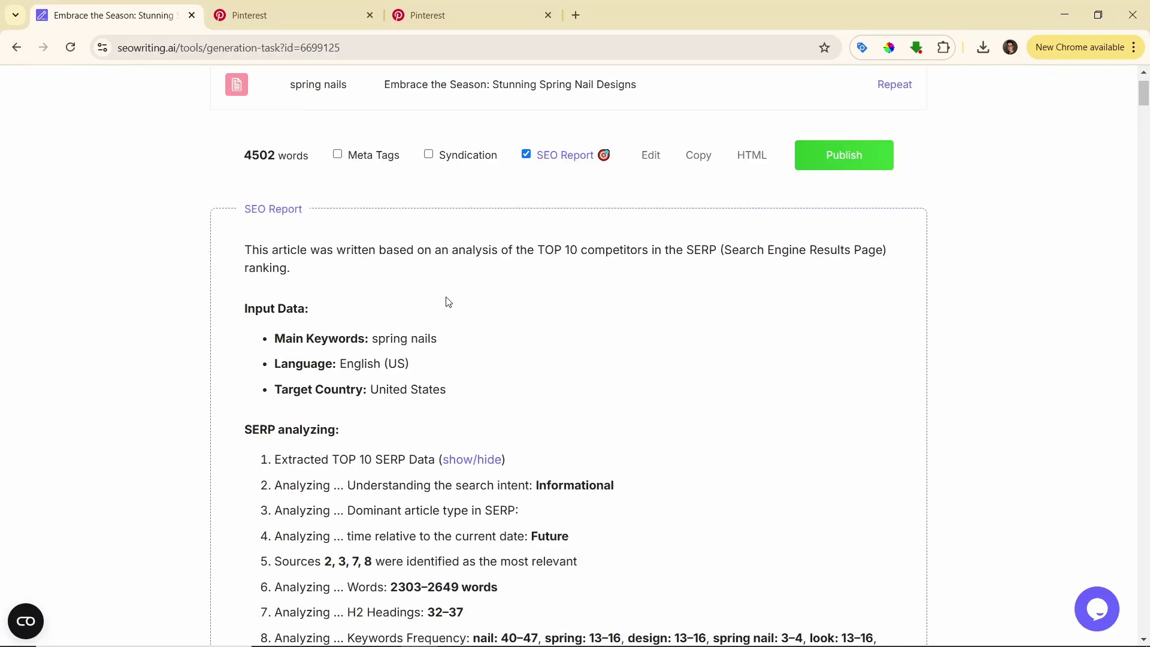
scroll(456, 324, "down", 3)
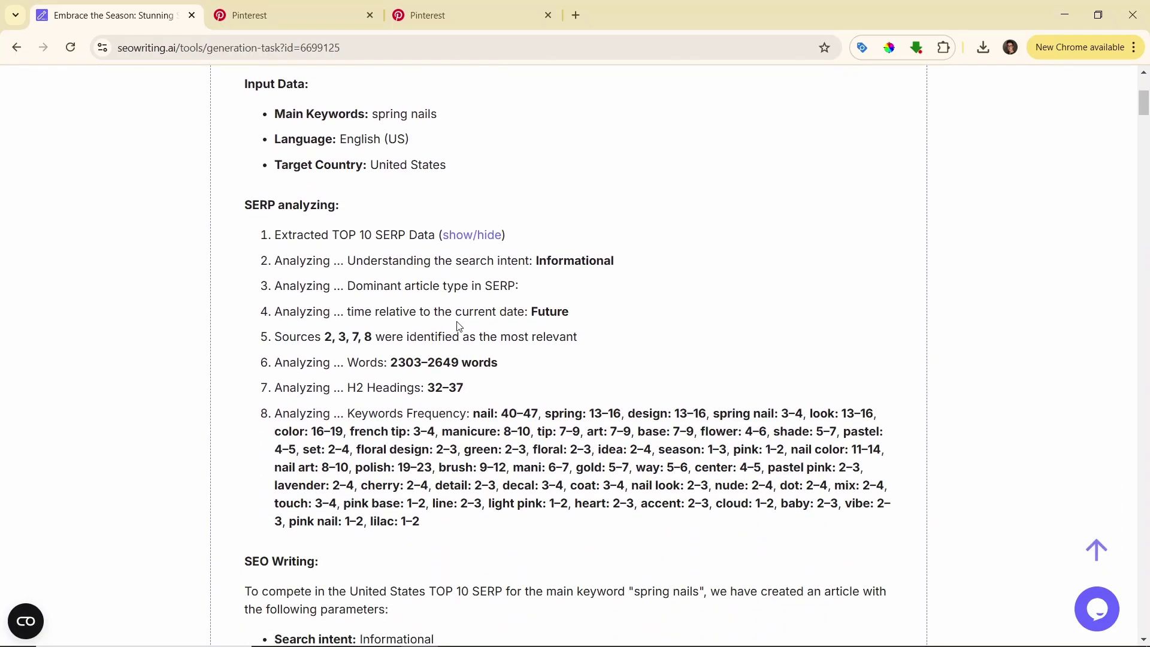
scroll(459, 326, "down", 1)
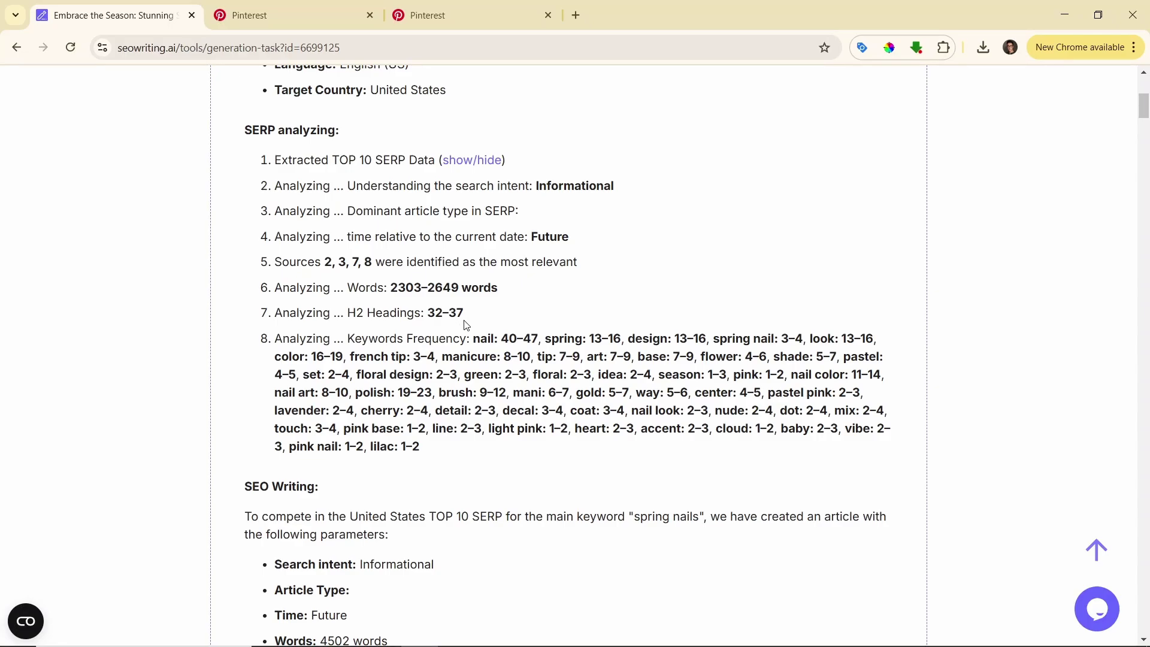
scroll(467, 326, "down", 2)
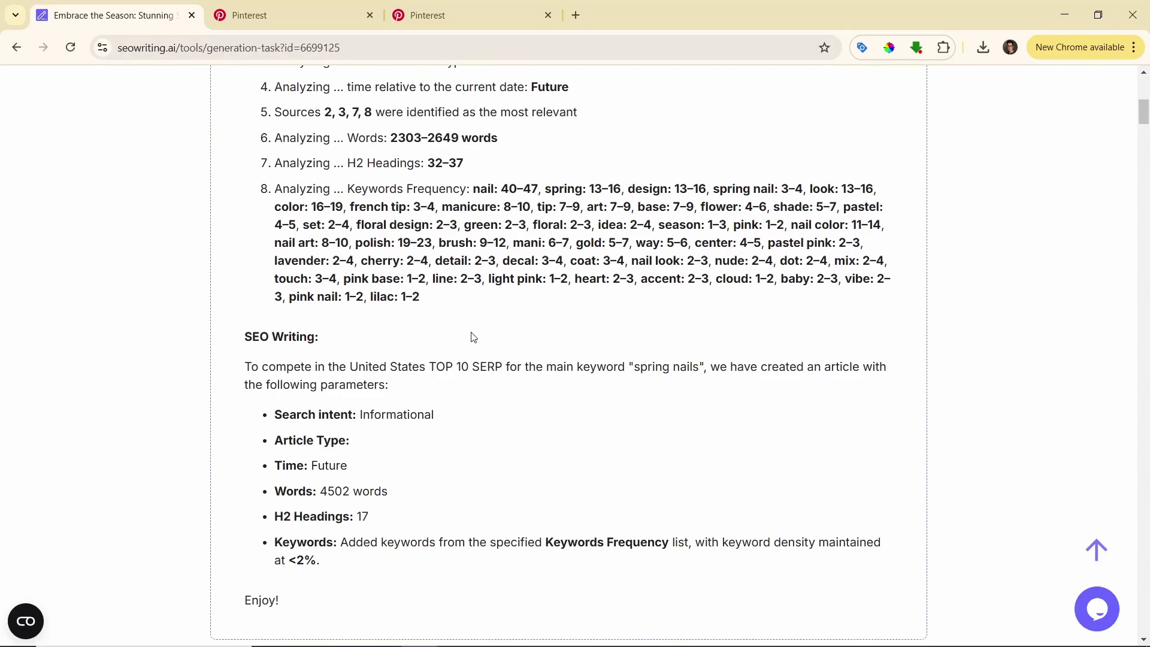
scroll(473, 337, "up", 7)
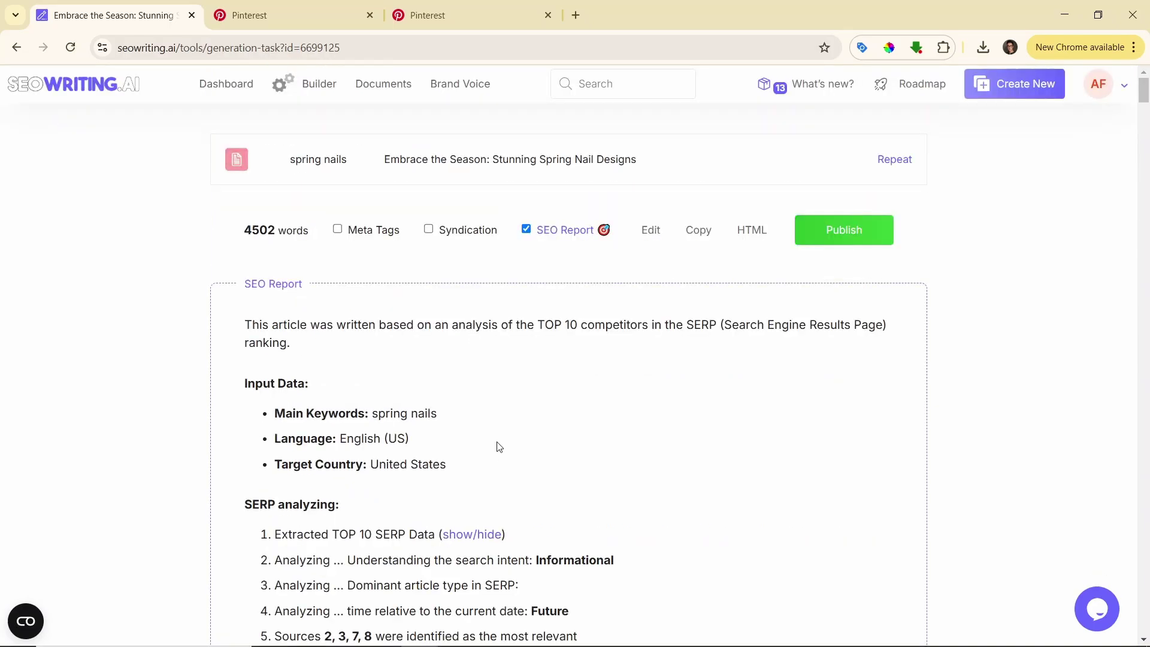
left_click_drag(273, 465, 423, 469)
left_click(306, 472)
left_click(459, 472)
scroll(523, 404, "down", 4)
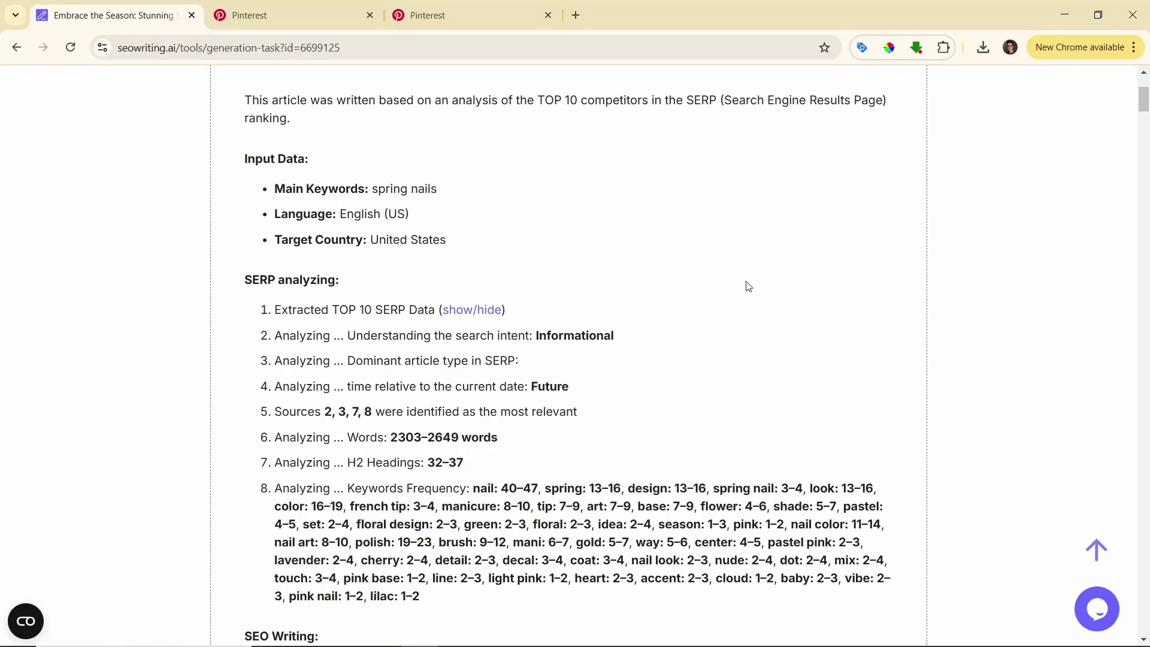
scroll(601, 285, "up", 3)
left_click(527, 155)
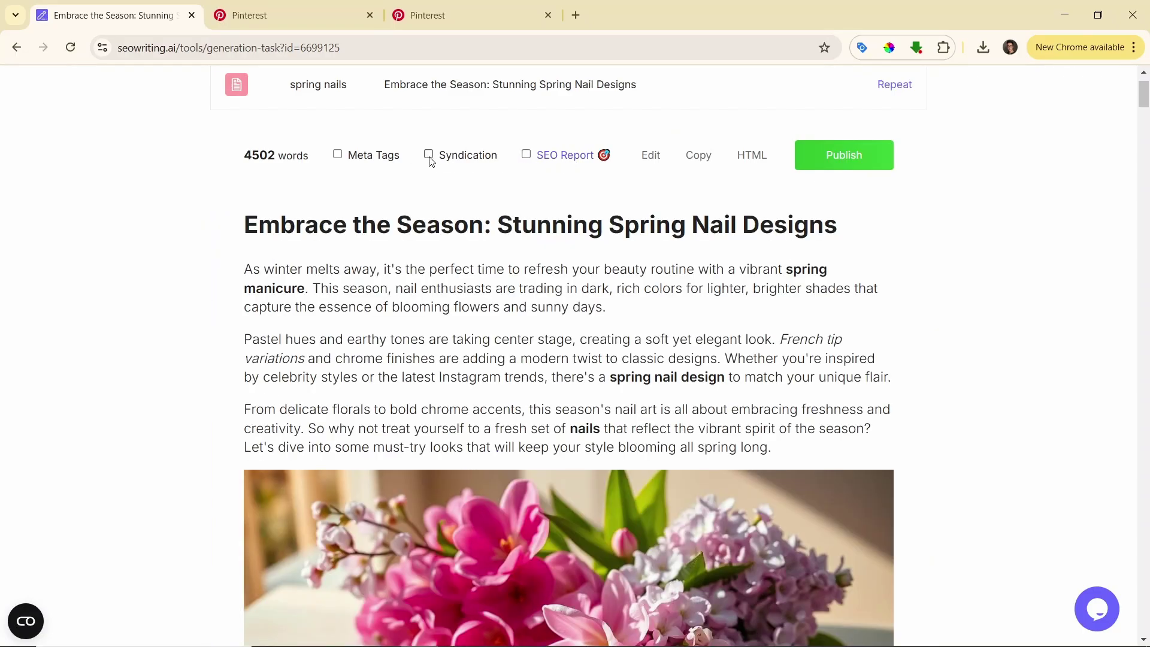
Step: Show the article's syndication content and read the caption and description generated for the Pinterest Pin
left_click(429, 157)
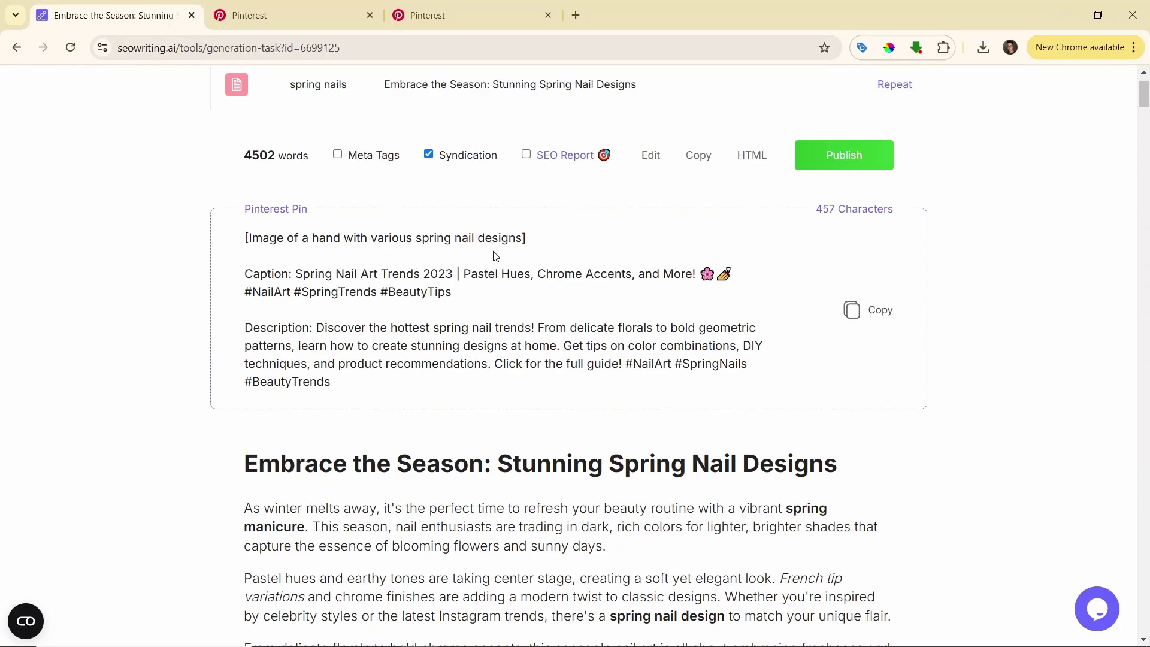
double_click(305, 273)
left_click(523, 269)
scroll(395, 312, "down", 1)
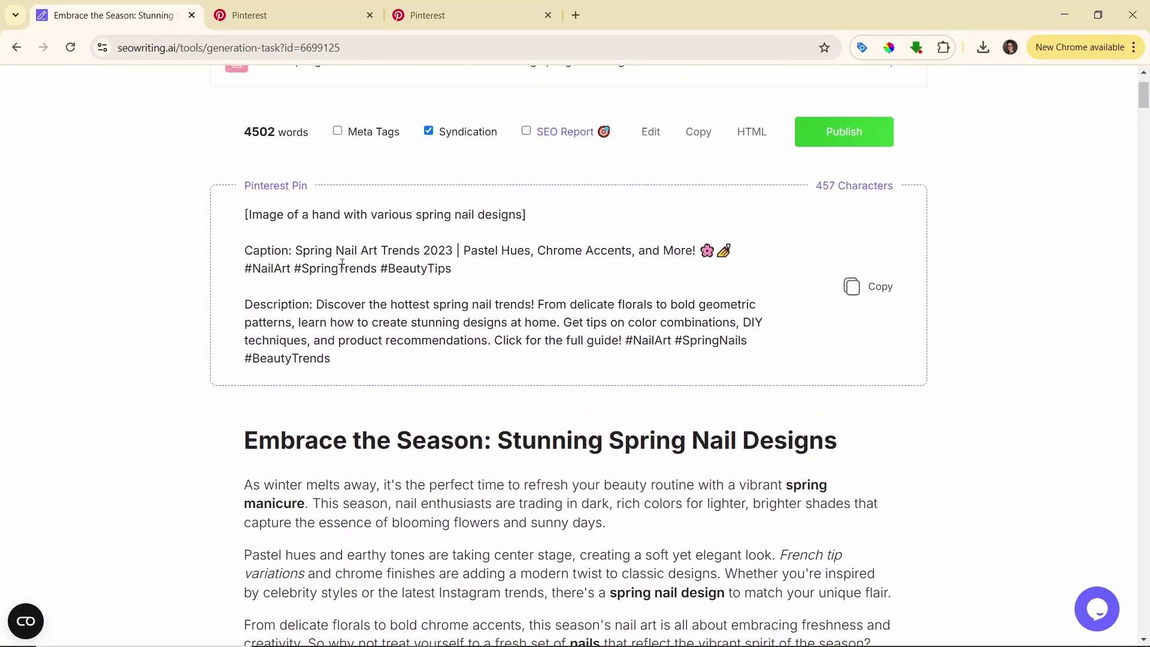
scroll(395, 312, "up", 1)
left_click_drag(317, 328, 402, 347)
left_click(460, 352)
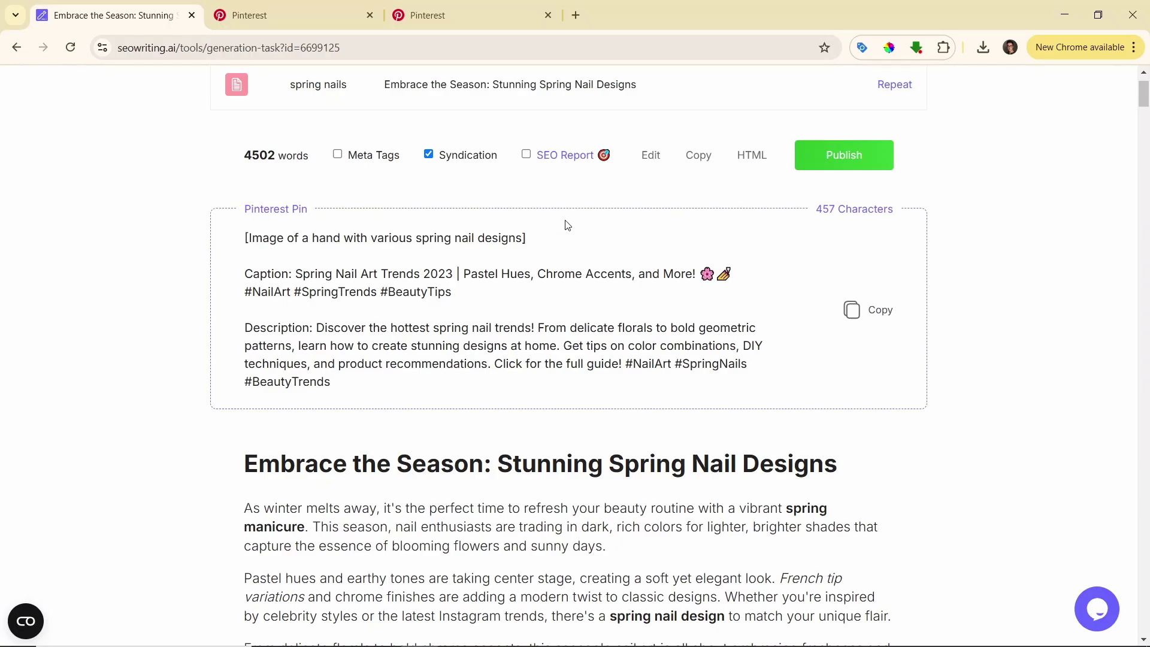
Step: Open Canva in a new browser tab and search its templates for "pinterest pin"
left_click(577, 15)
type("canva")
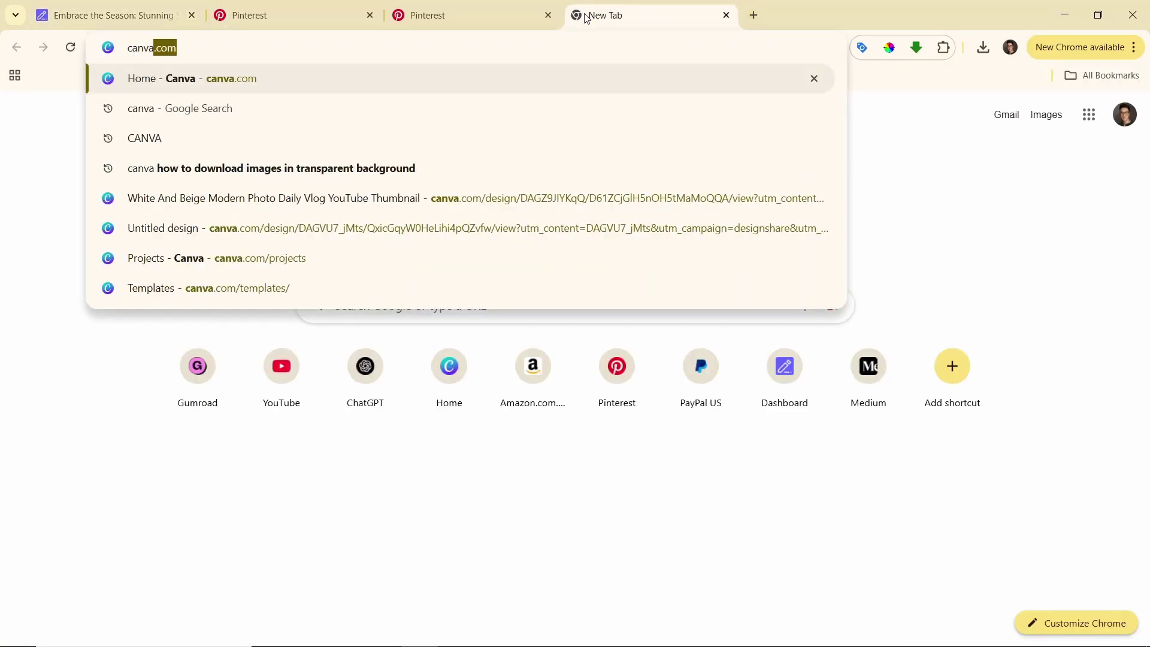
key("Return")
left_click(578, 163)
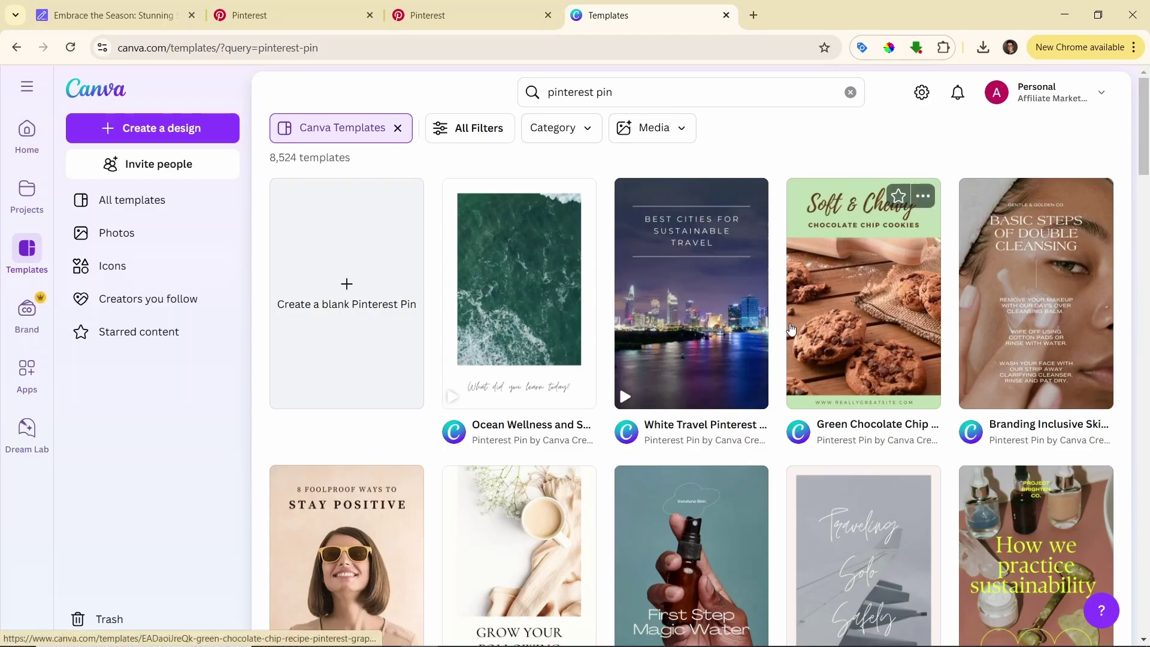
Step: Browse the Pinterest Pin template results to examine the available designs
scroll(797, 335, "down", 1)
mouse_move(809, 354)
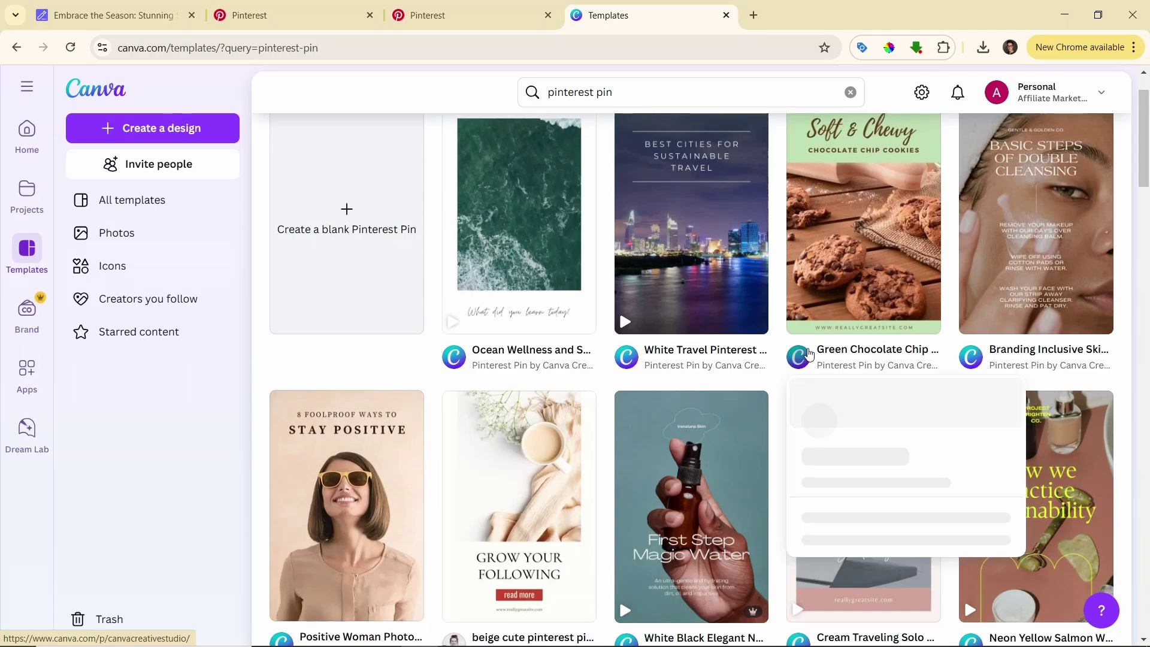
scroll(809, 353, "down", 2)
scroll(809, 354, "down", 3)
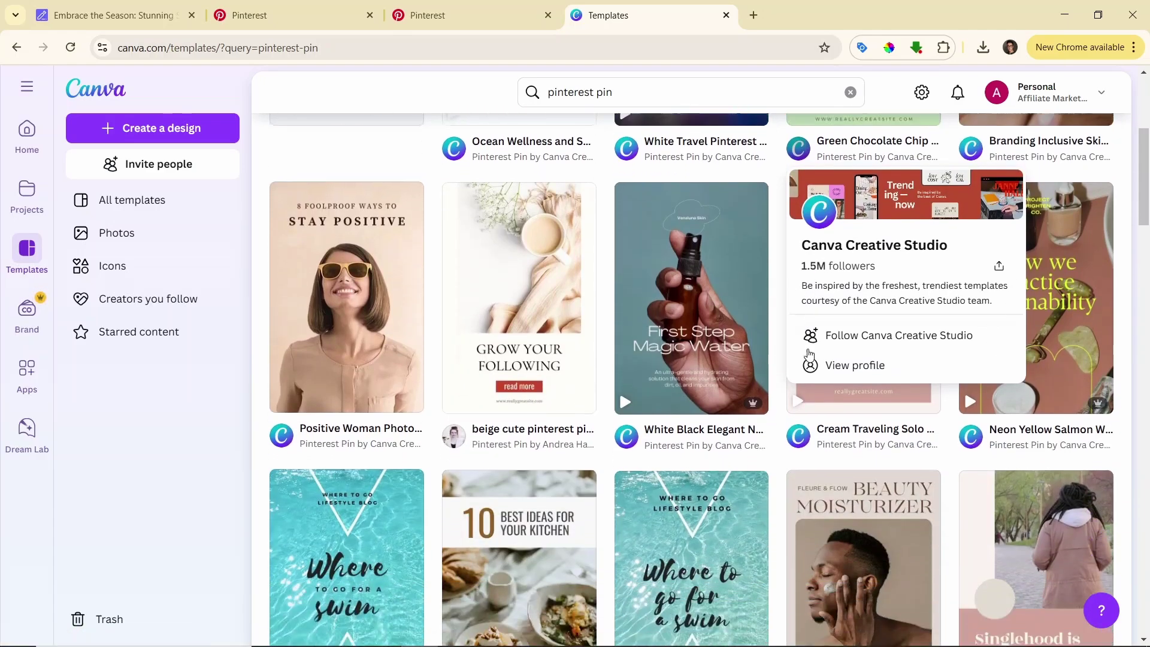
scroll(809, 354, "down", 1)
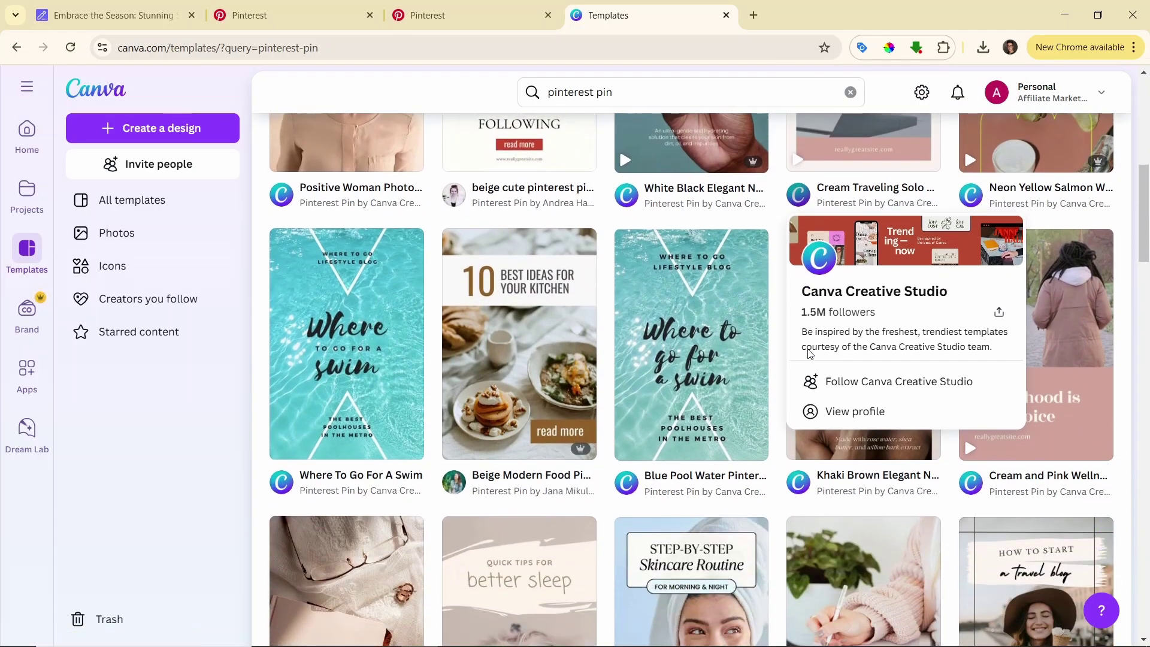
scroll(809, 353, "down", 5)
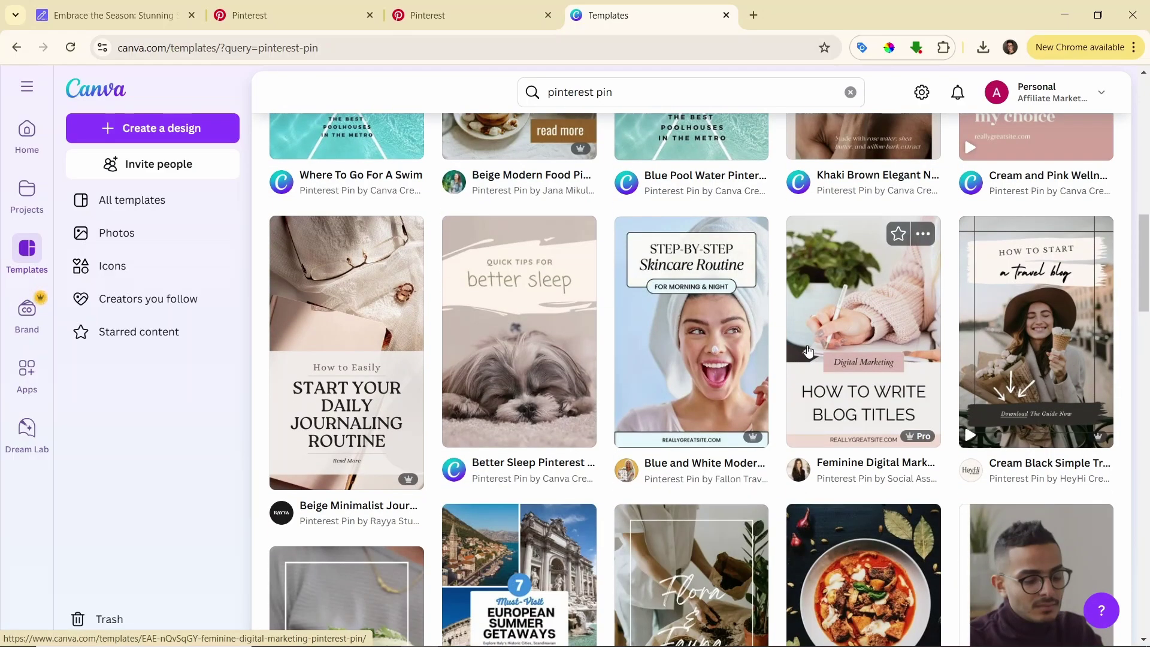
scroll(809, 352, "down", 1)
scroll(809, 351, "up", 6)
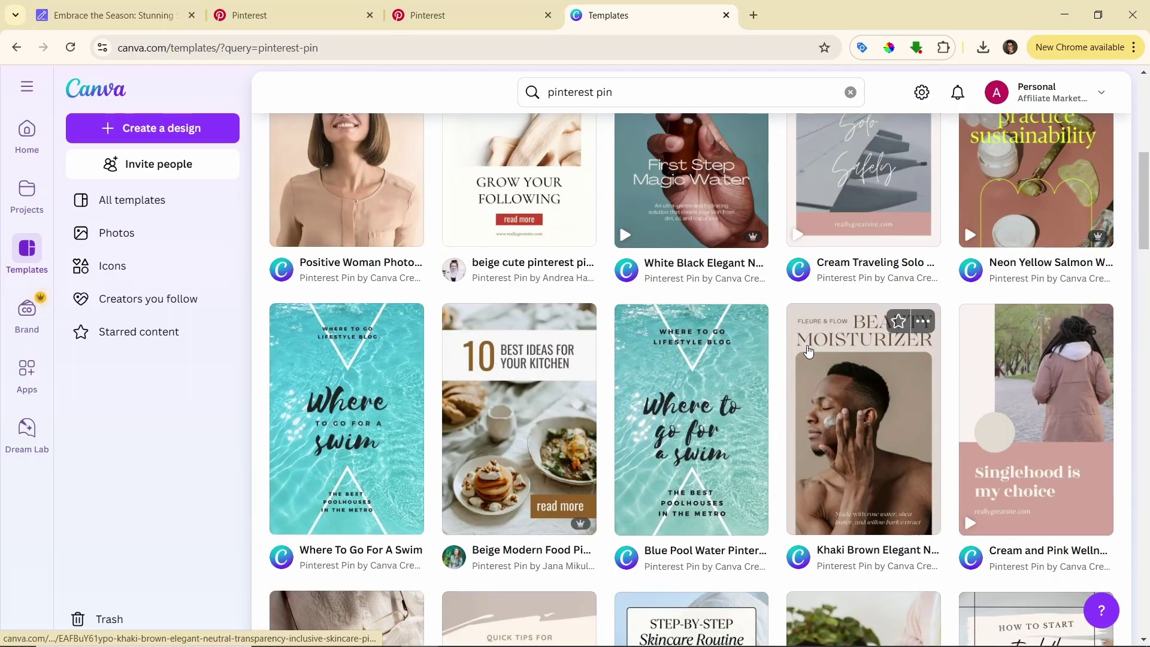
scroll(809, 352, "up", 8)
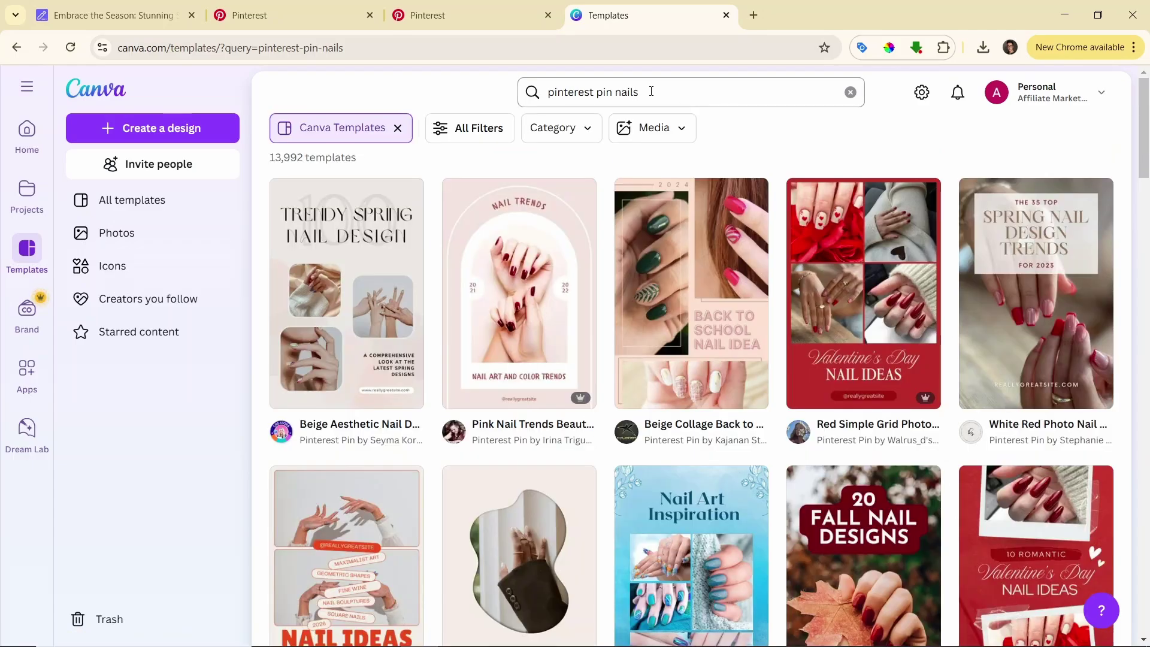
Step: Search the templates for "pinterest pin nails" and open the Beige Collage Back to School Nail Arts Idea template for customizing
double_click(616, 94)
left_click(664, 93)
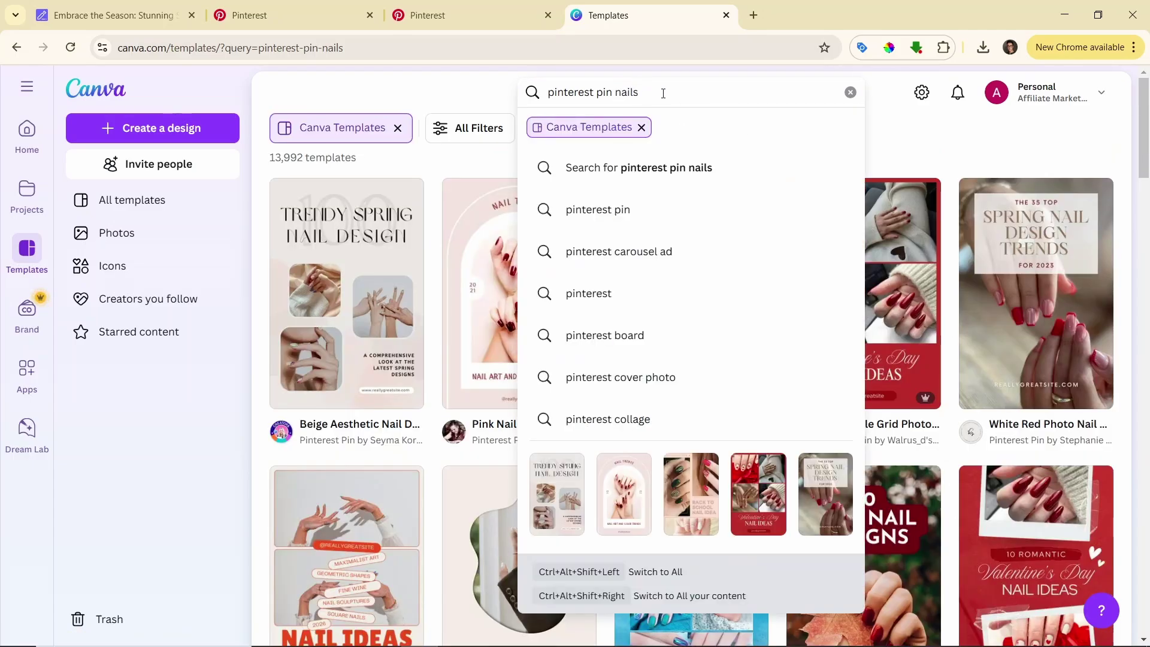
left_click(907, 131)
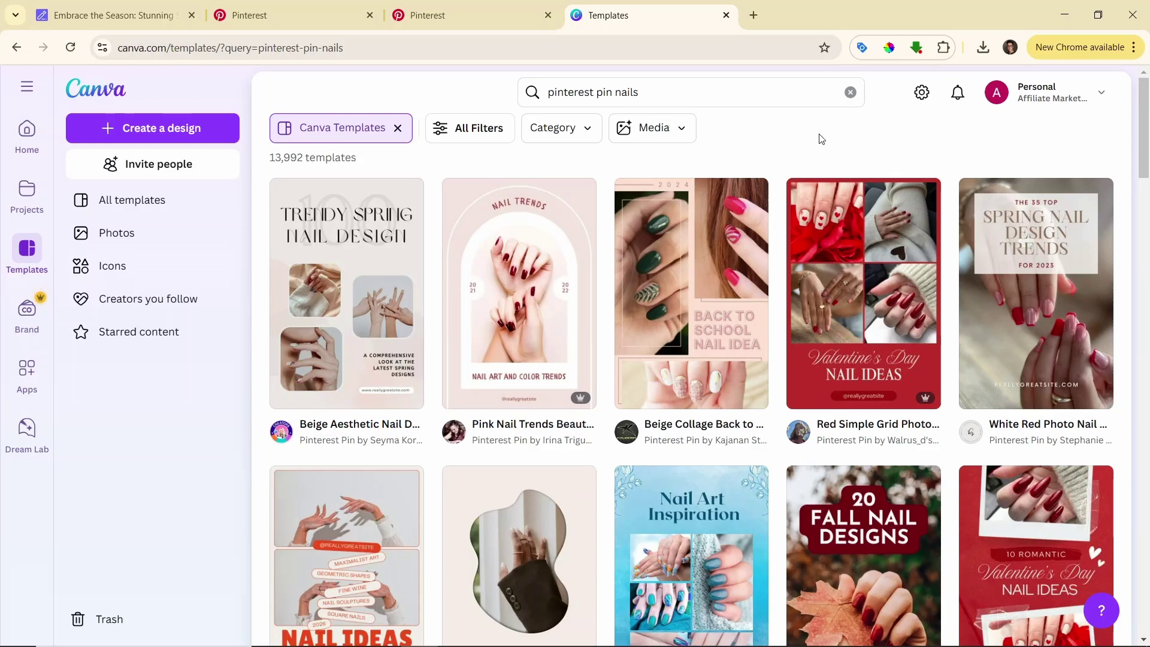
left_click(718, 241)
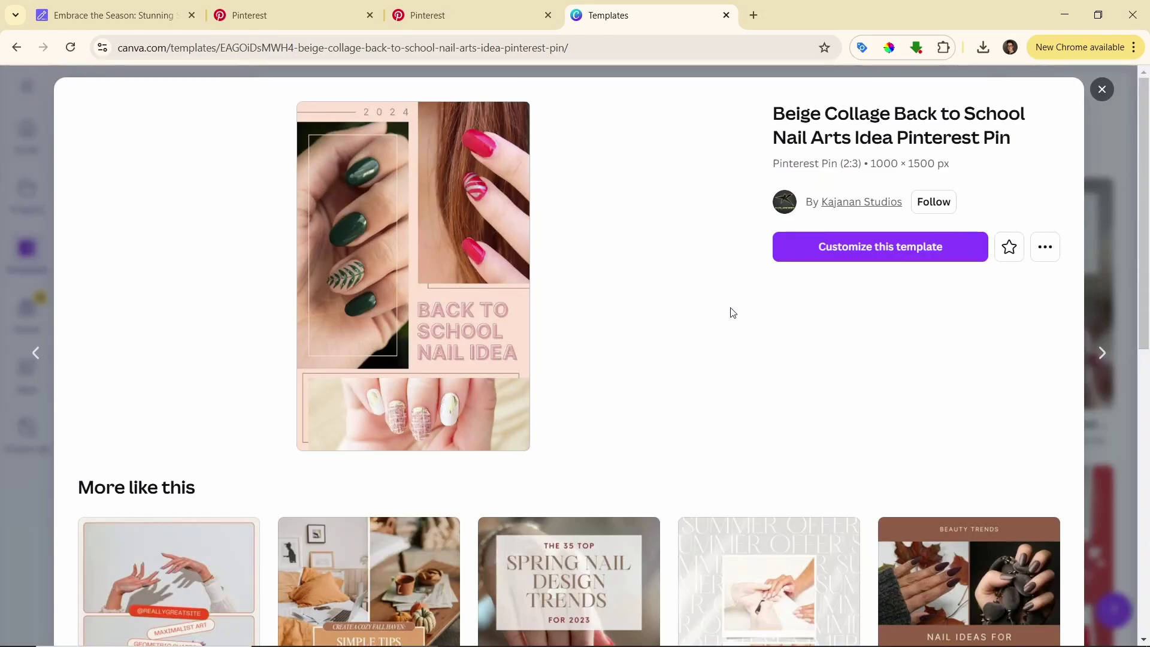
left_click(875, 258)
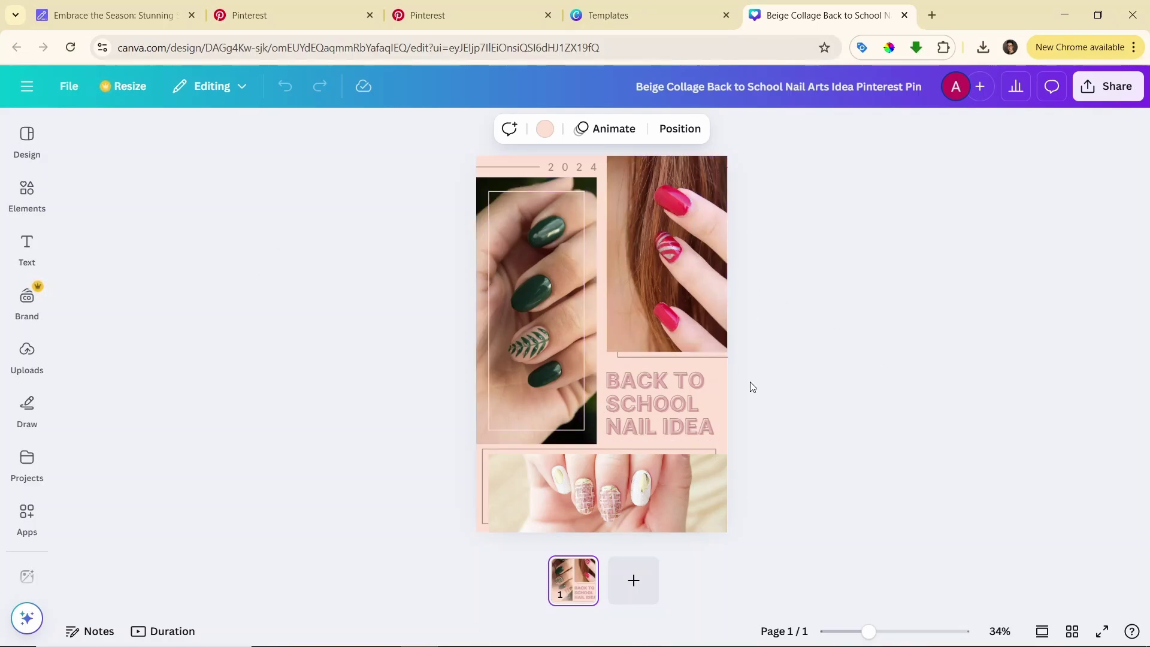
Step: Replace the "BACK TO SCHOOL NAIL IDEA" headline text with "SPRING NAILS 2025"
left_click(660, 403)
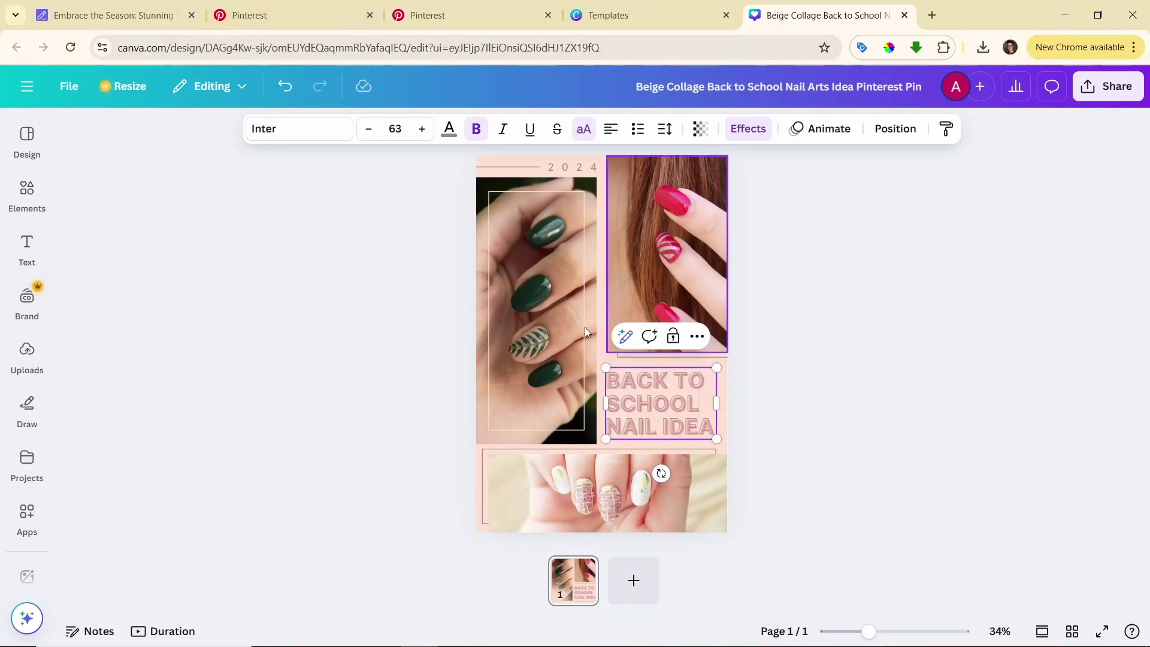
type("SPRI")
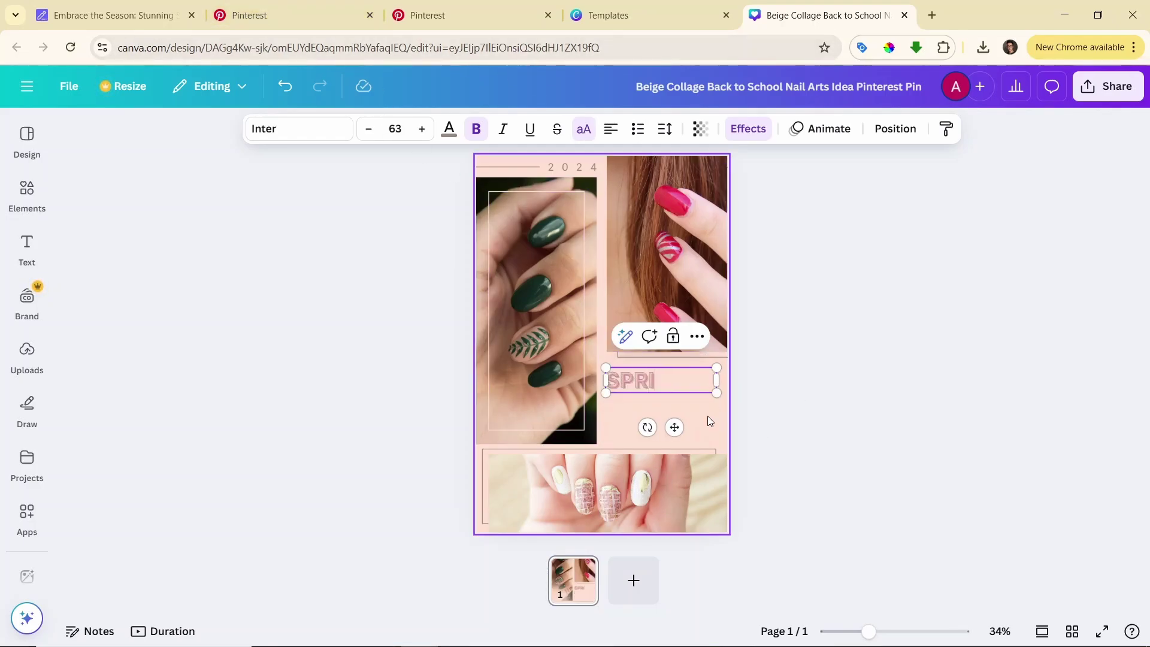
type("NG NAILS")
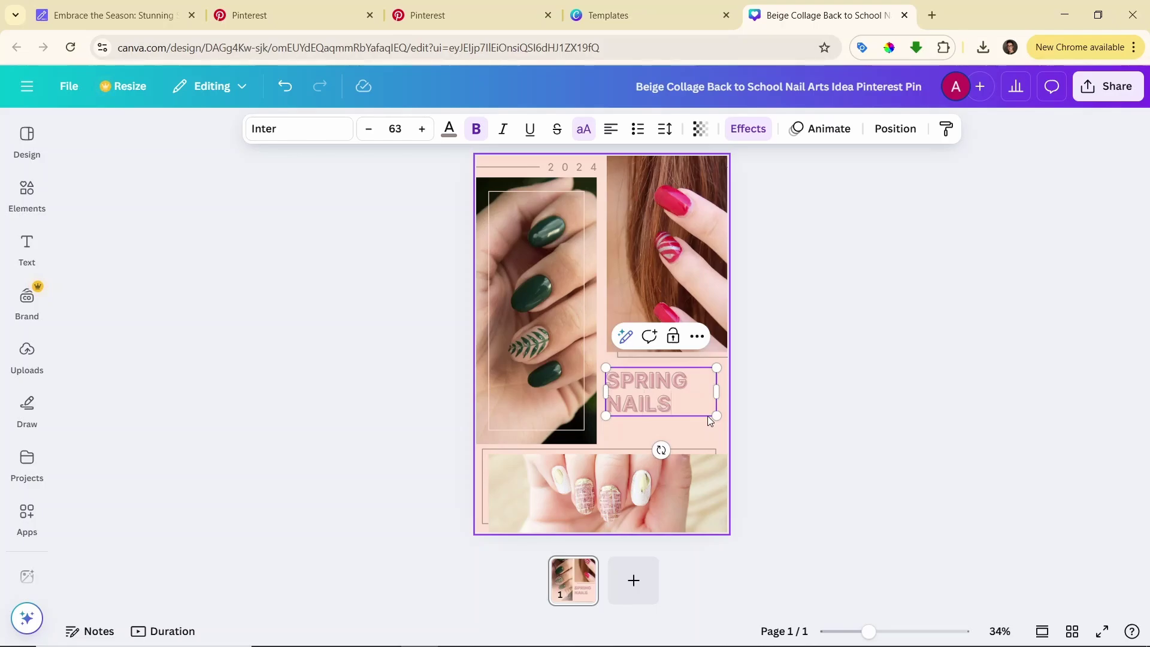
type(" 20205")
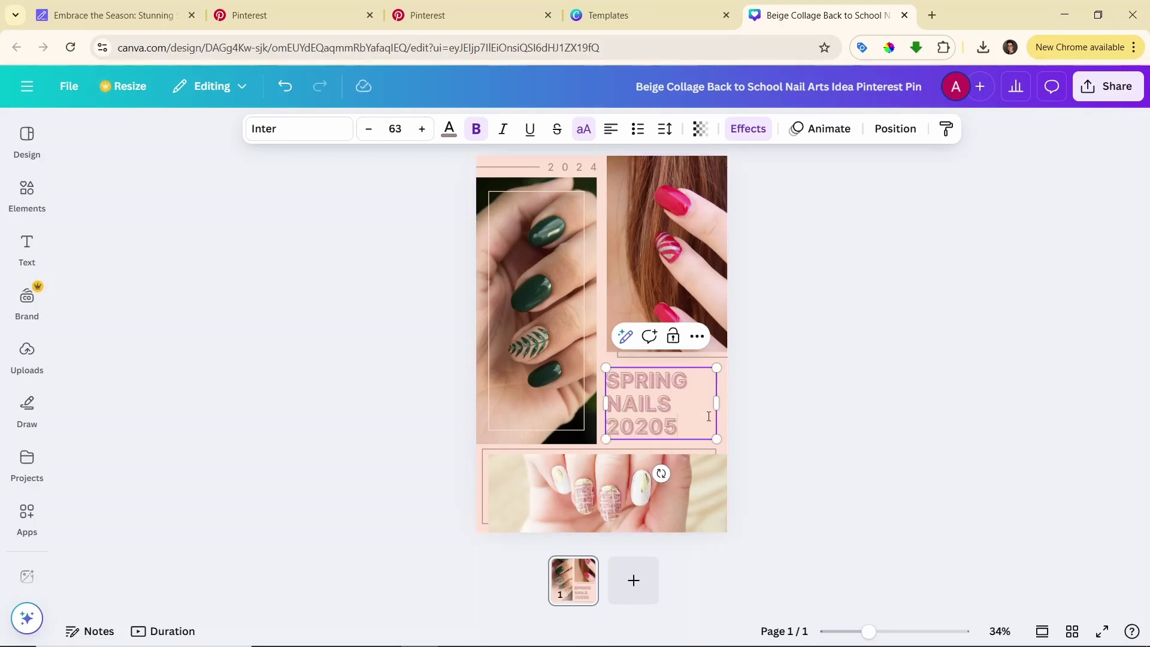
key("BackSpace")
key("BackSpace")
type("5")
left_click(883, 392)
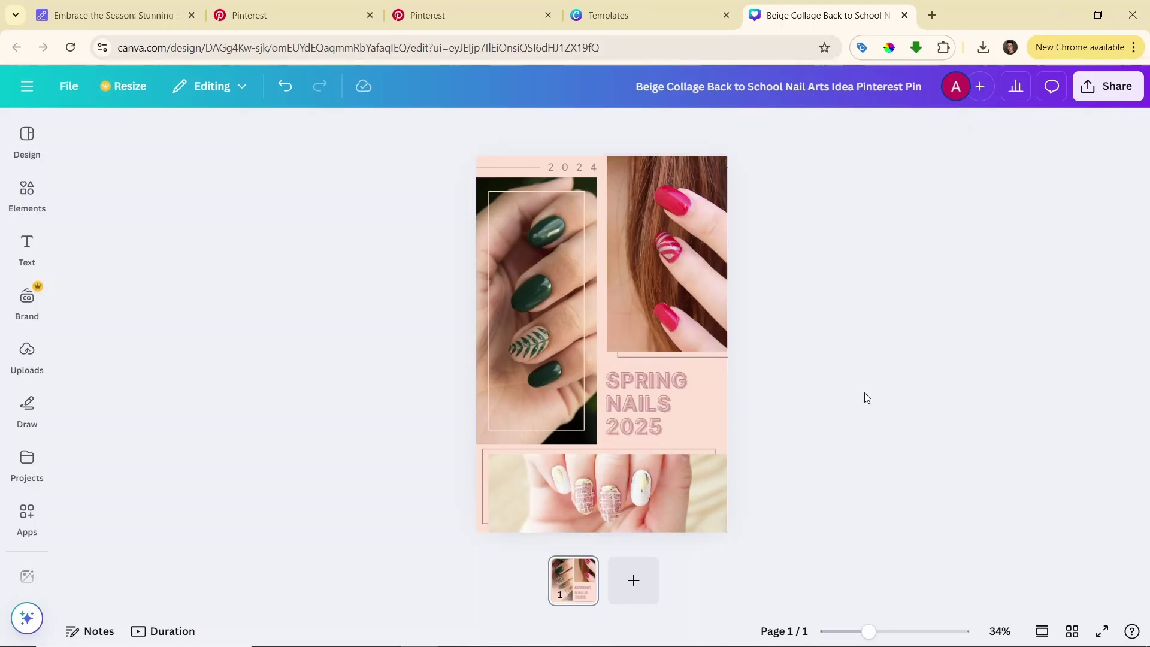
Step: Set the headline's font size to 64 and change its text color to a darker reddish brown
left_click(623, 404)
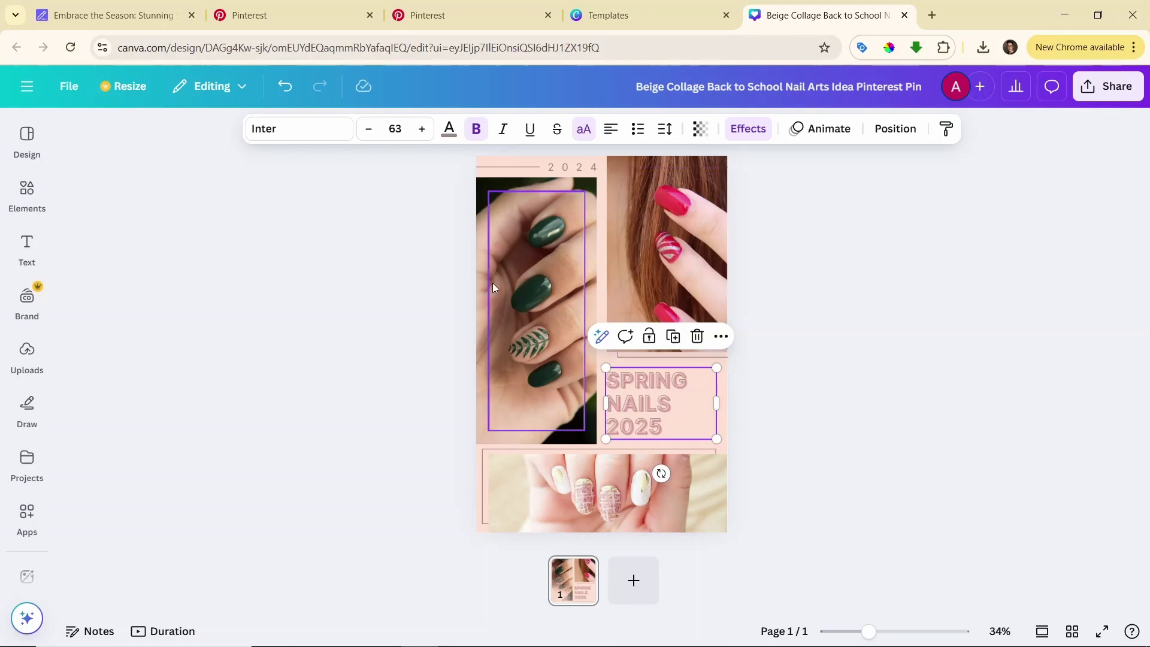
left_click(422, 129)
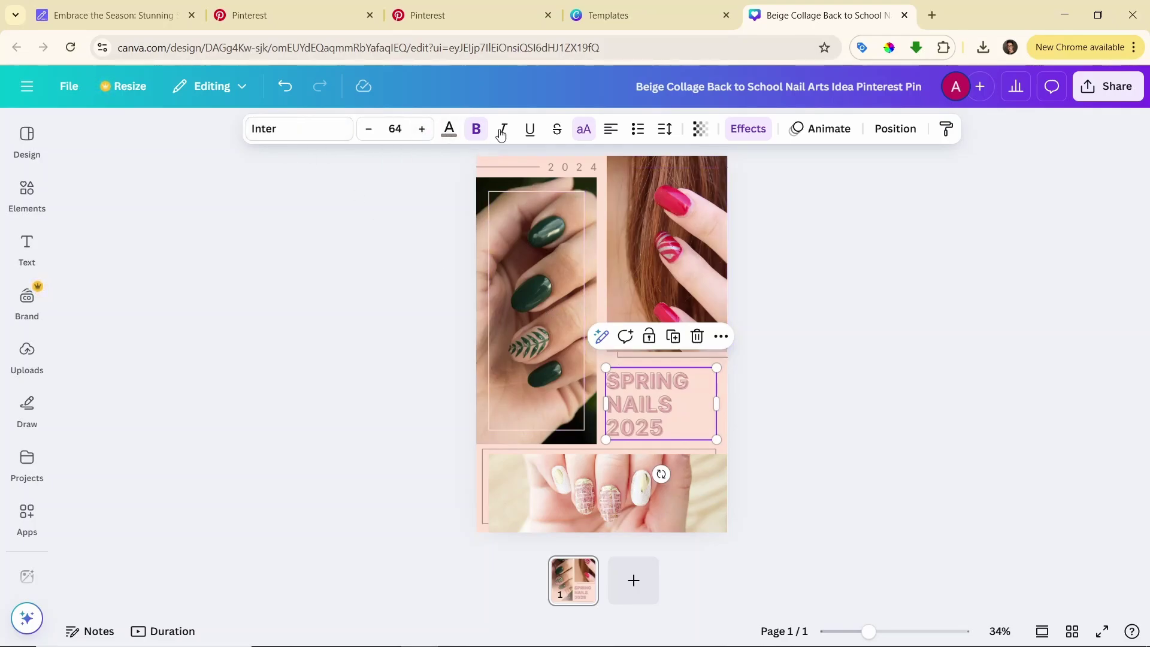
left_click(476, 130)
left_click(477, 130)
left_click(668, 425)
key("ctrl+a")
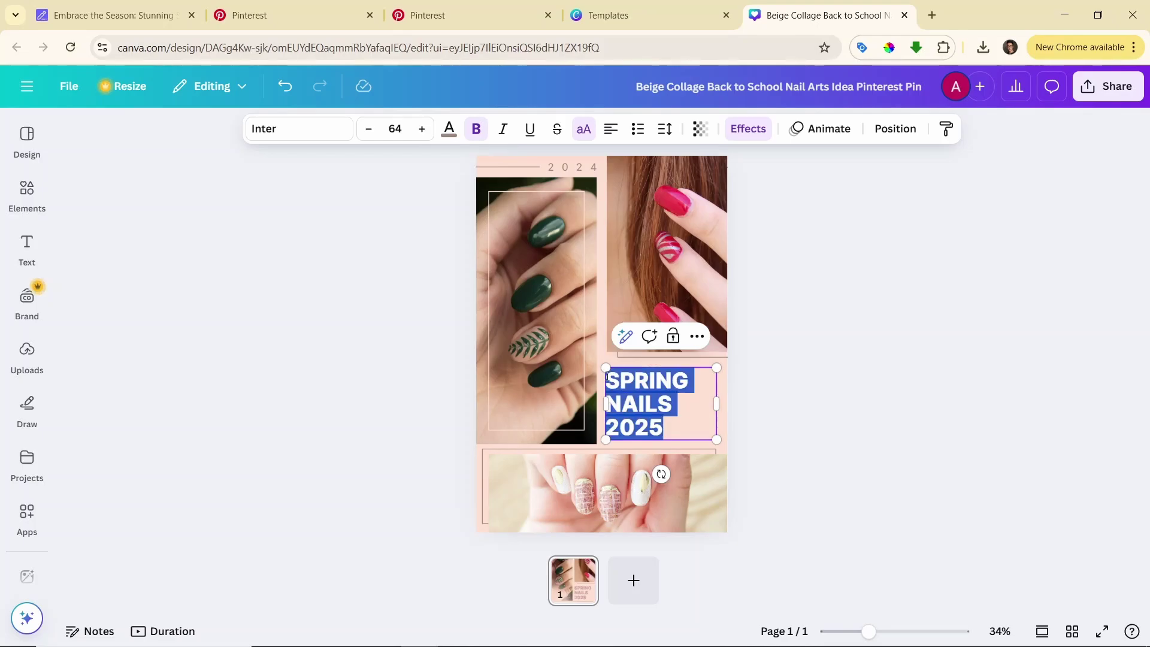
left_click(449, 129)
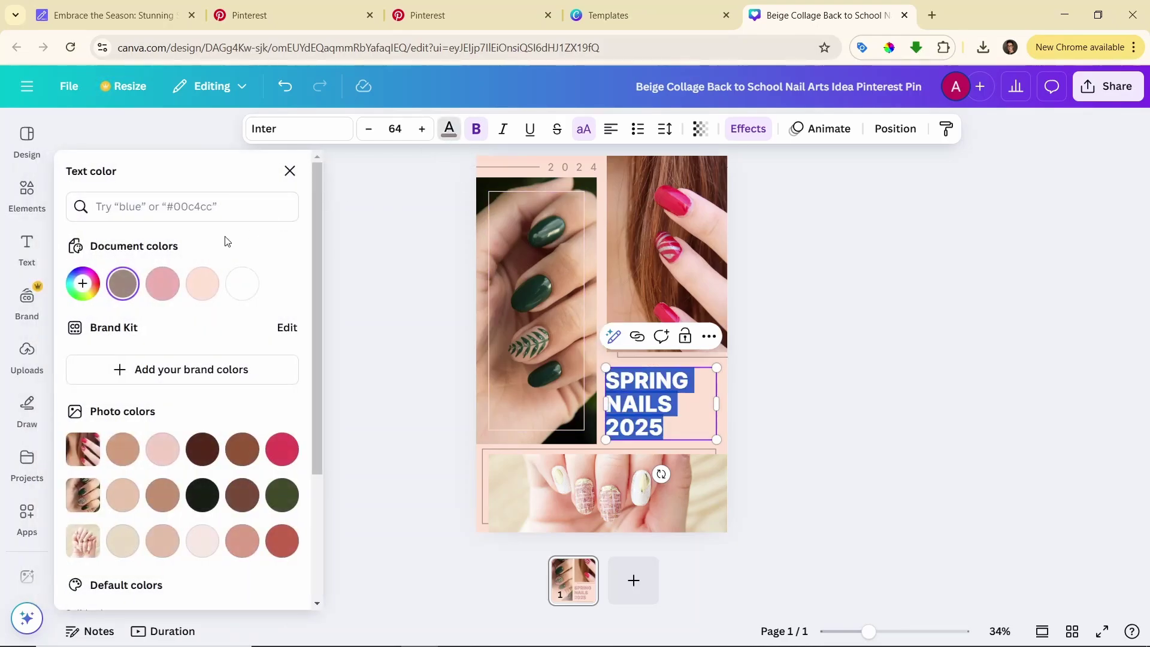
left_click(123, 284)
mouse_move(142, 358)
left_mouse_down()
mouse_move(321, 313)
mouse_move(120, 342)
mouse_move(134, 352)
left_mouse_up()
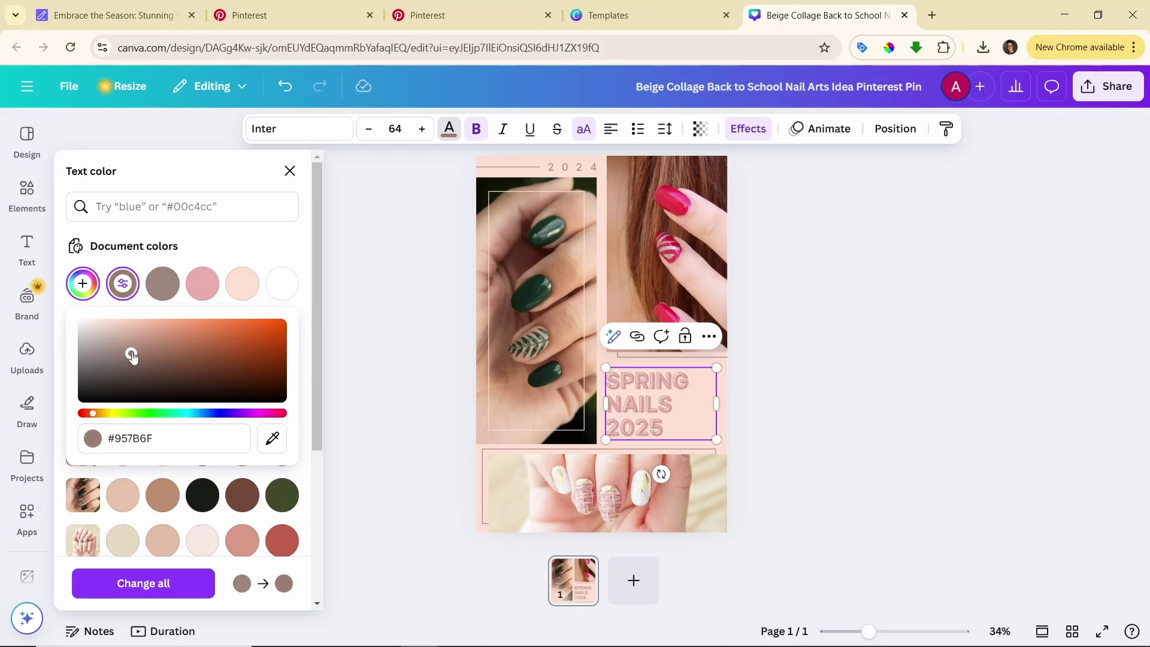
Step: Delete the "2024" text above the tall photo and extend the thin line beside it to a length of about 490
left_click(584, 168)
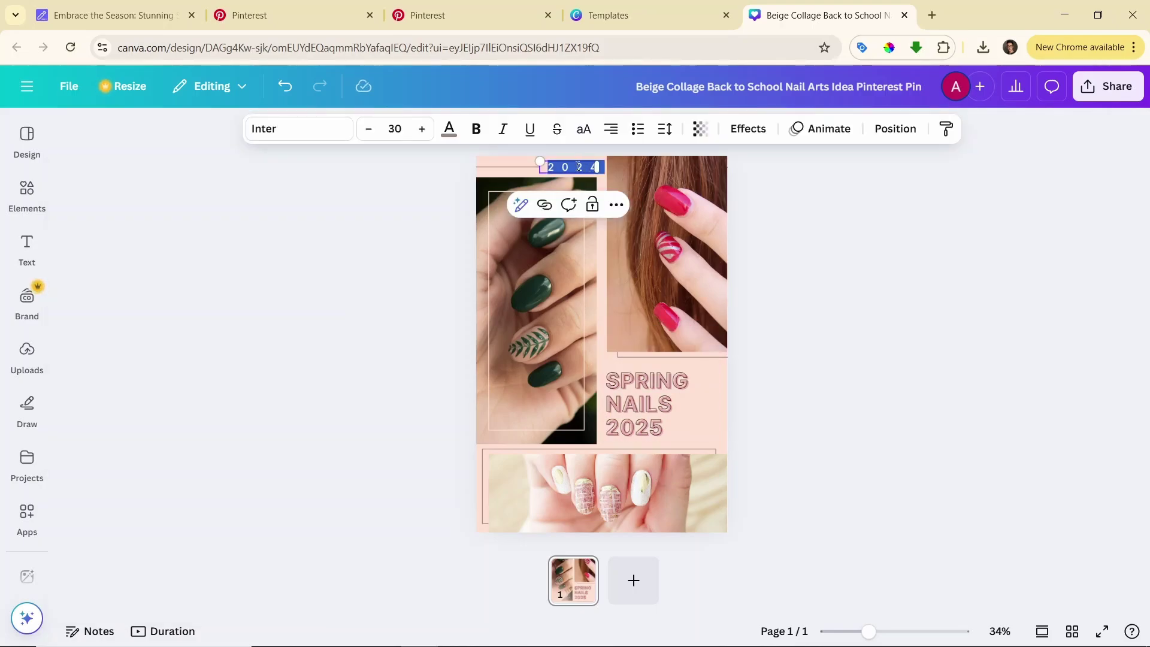
left_click(589, 172)
left_click(588, 175)
key("Delete")
left_click(539, 166)
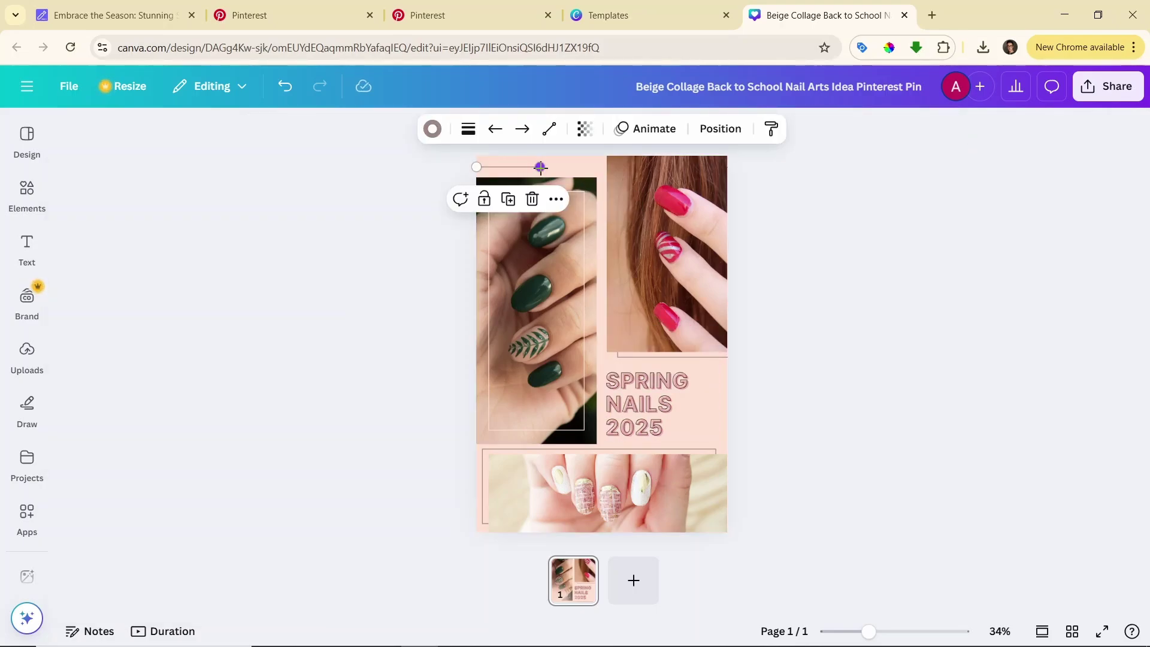
left_click_drag(539, 166, 599, 167)
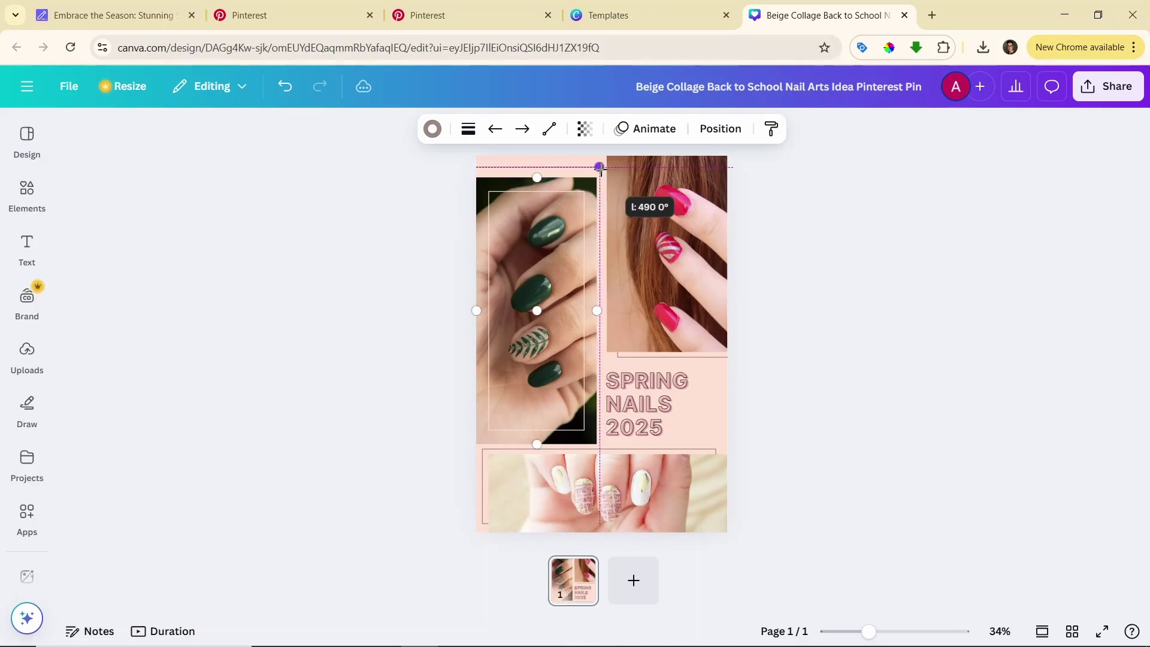
left_click(863, 339)
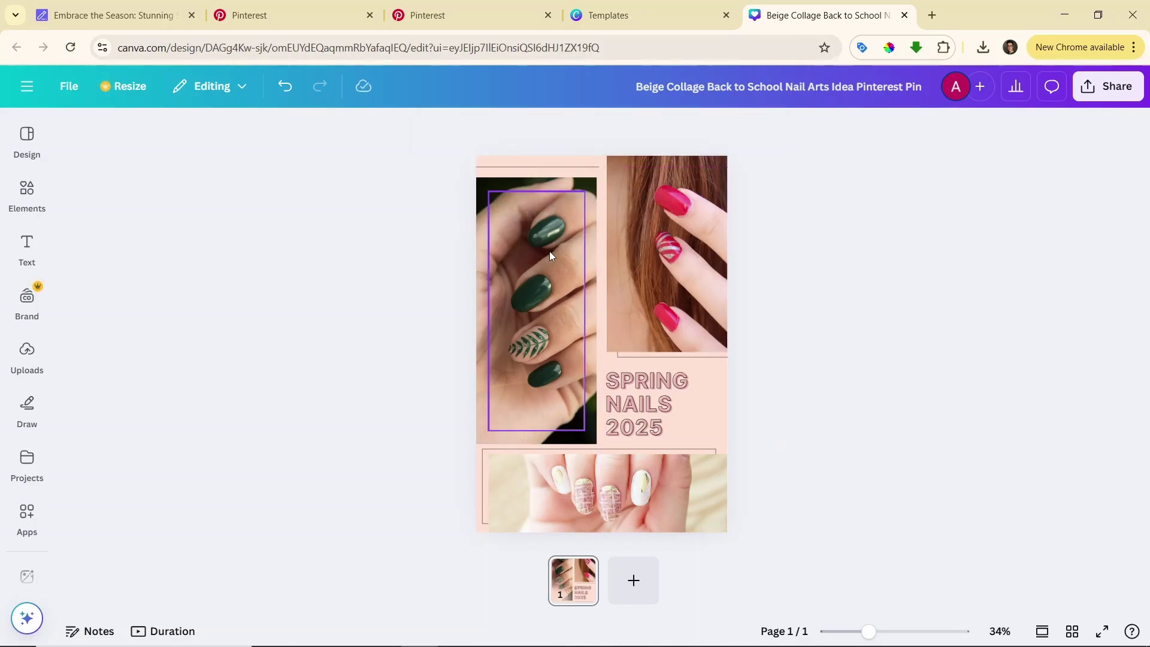
Step: Remove the three nail photos from the collage, leaving their frames empty
left_click(680, 232)
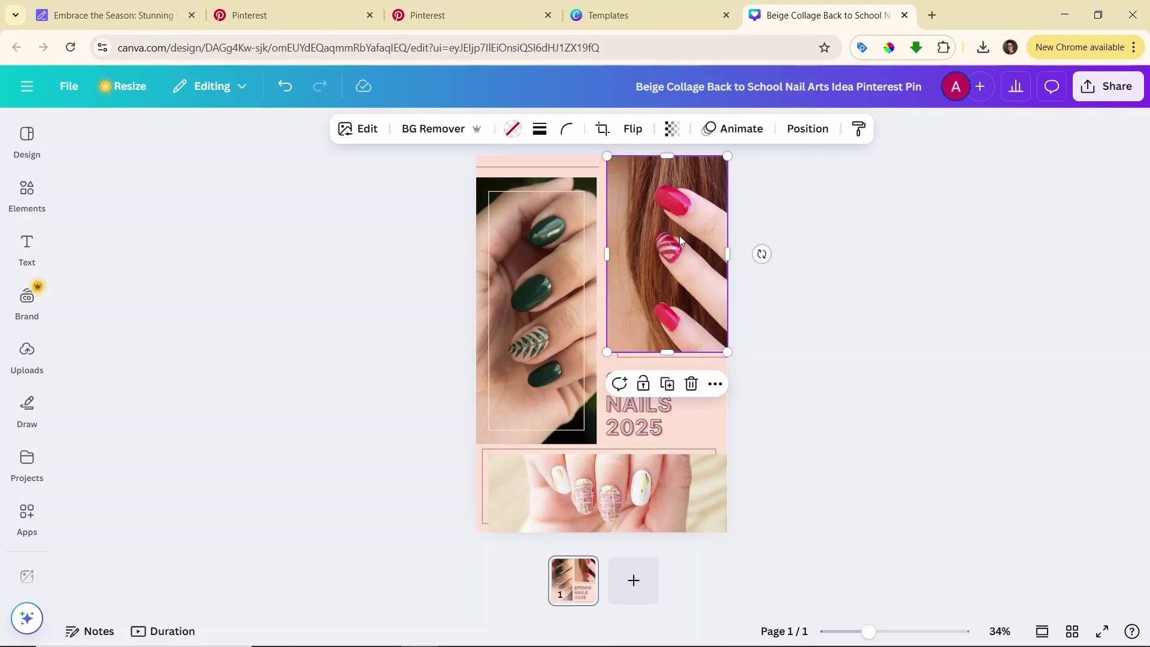
key("Delete")
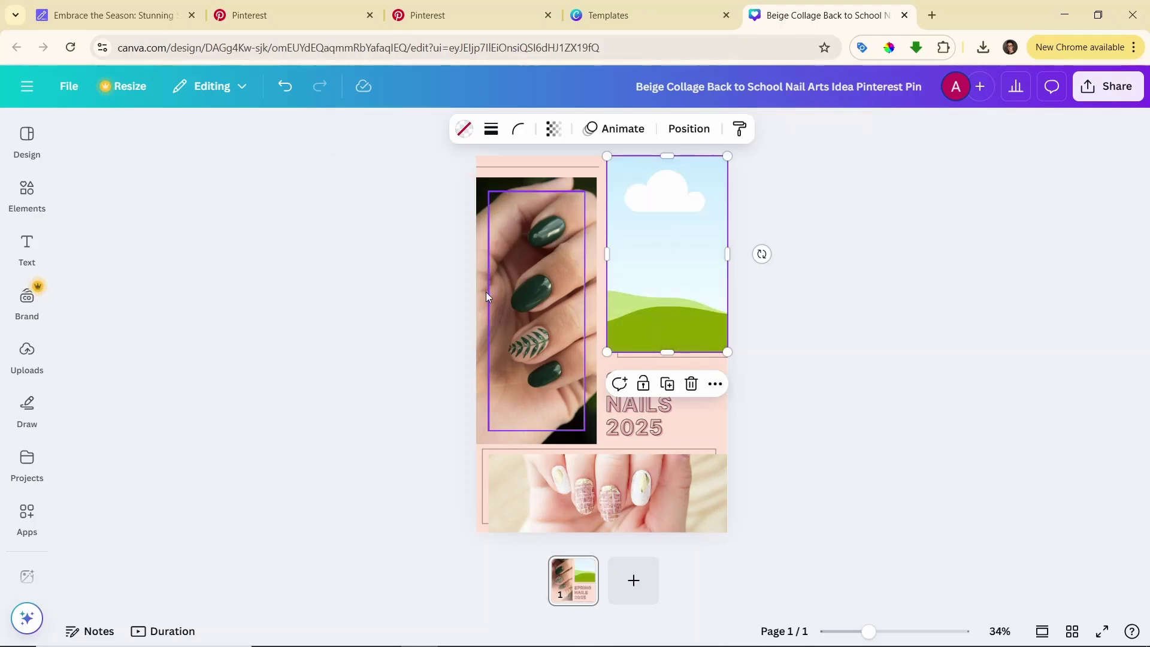
left_click(484, 191)
key("Delete")
left_click(684, 507)
key("Delete")
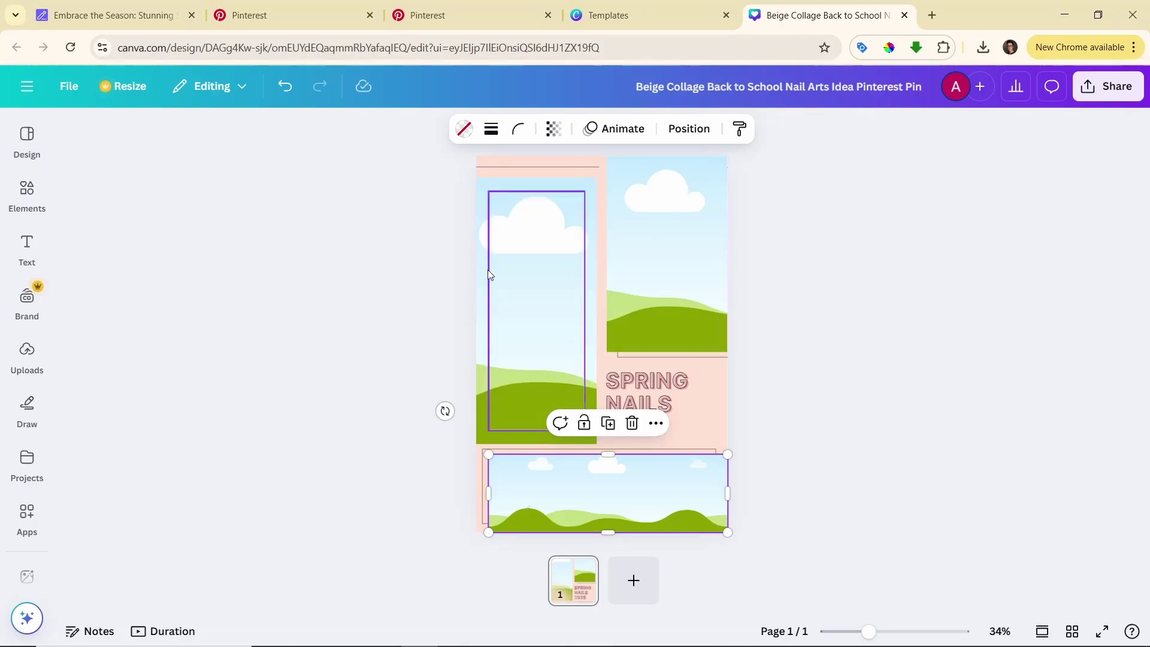
Step: Search the elements for "SPRING NAILS", restrict the results to photos and look through them for replacement images
left_click(26, 189)
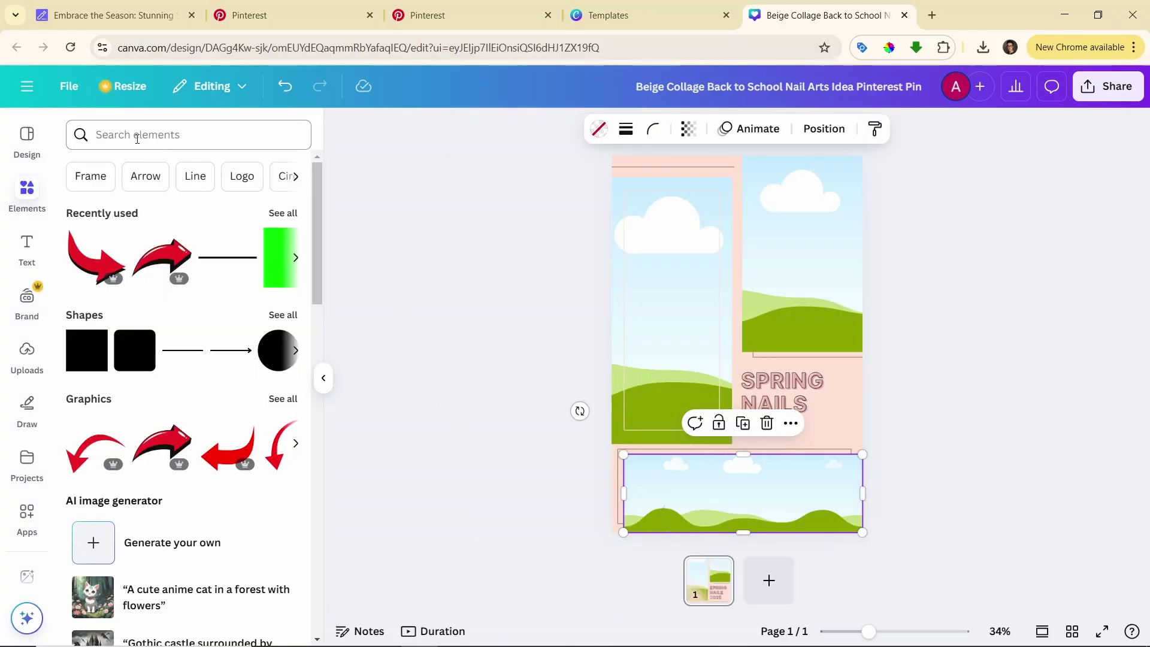
left_click(109, 133)
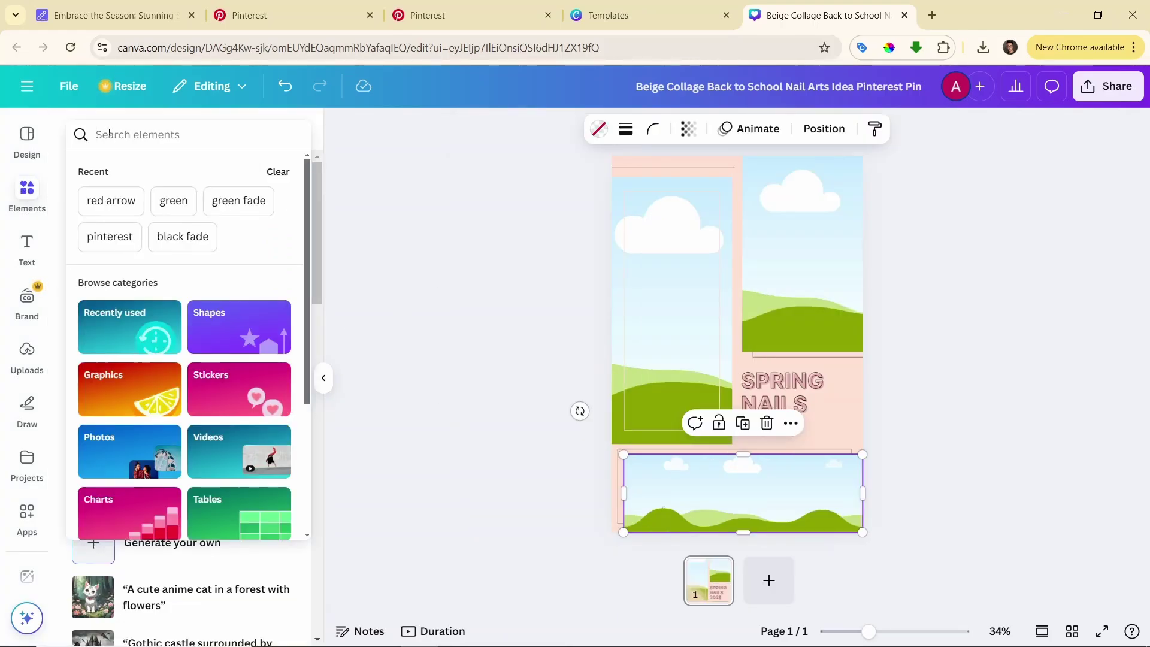
type("SPRING NAILS")
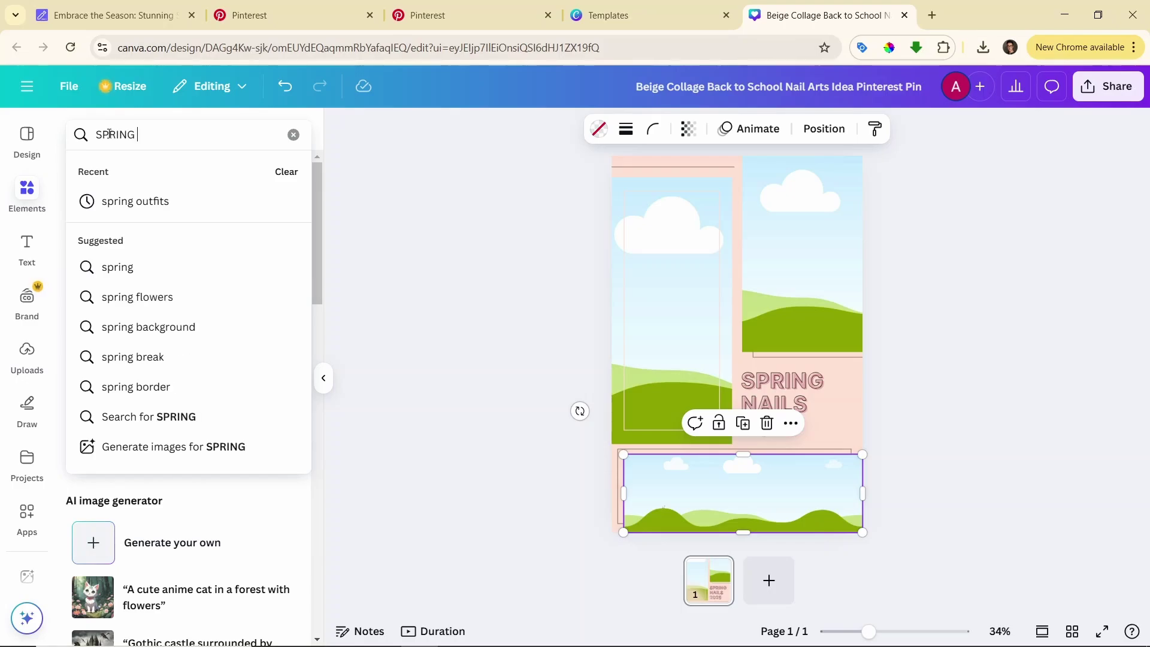
key("Return")
left_click(117, 173)
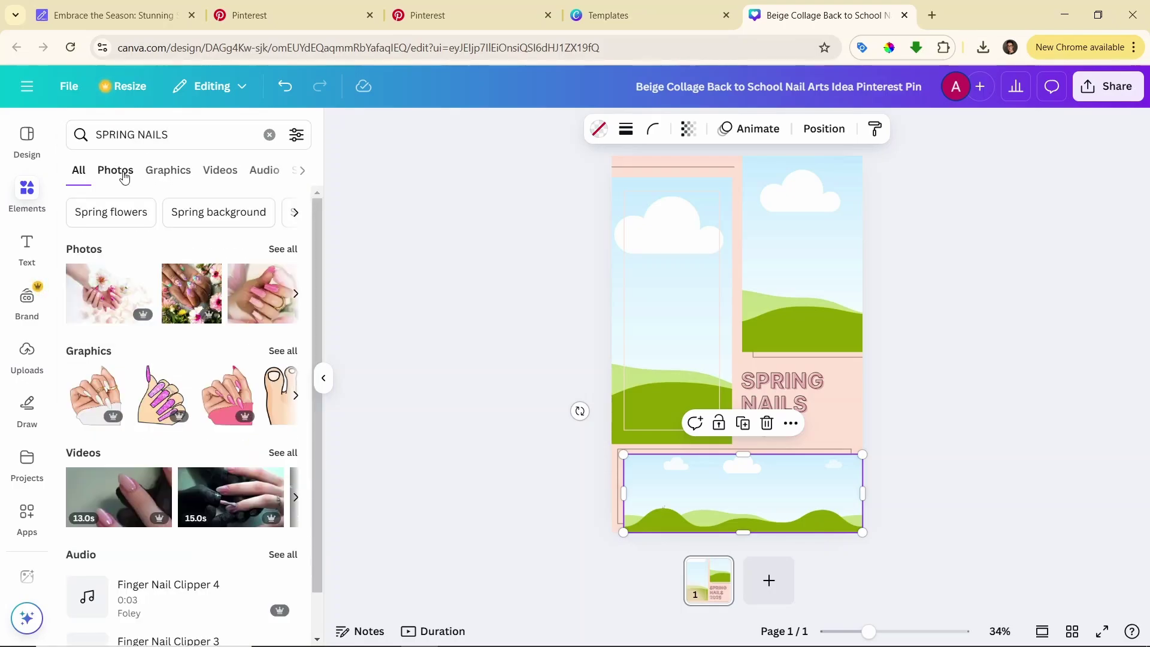
scroll(214, 299, "down", 8)
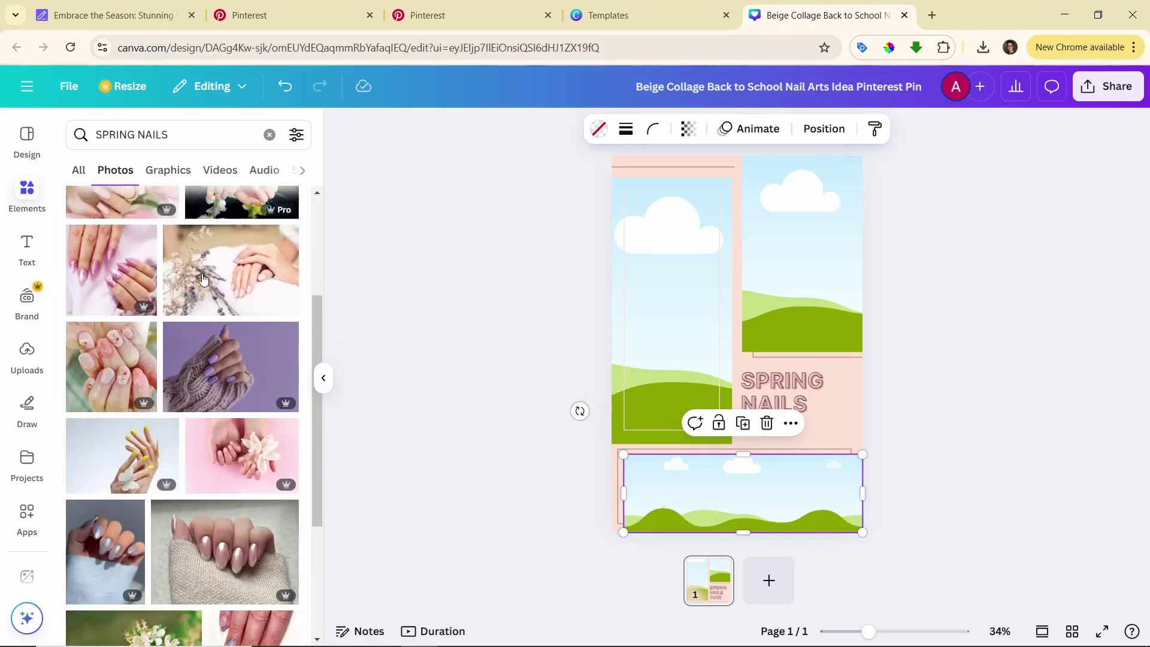
scroll(239, 270, "down", 2)
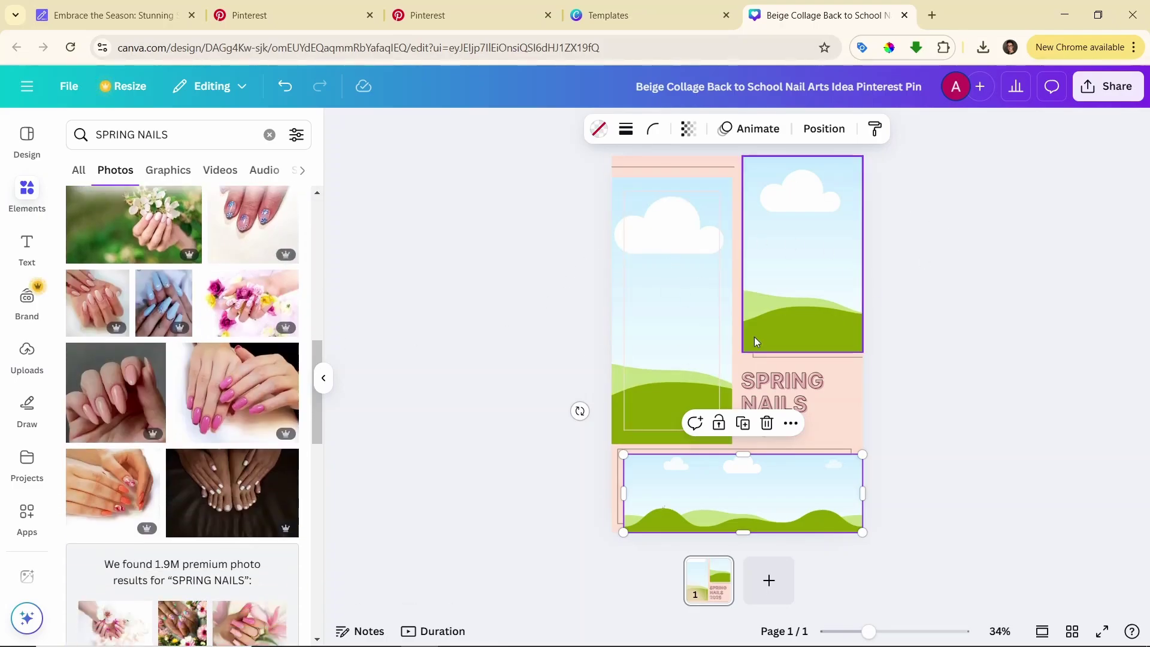
Step: Fill the collage's wide lower frame with the photo of hands on a white towel and look for photos for the other frames
scroll(234, 365, "down", 5)
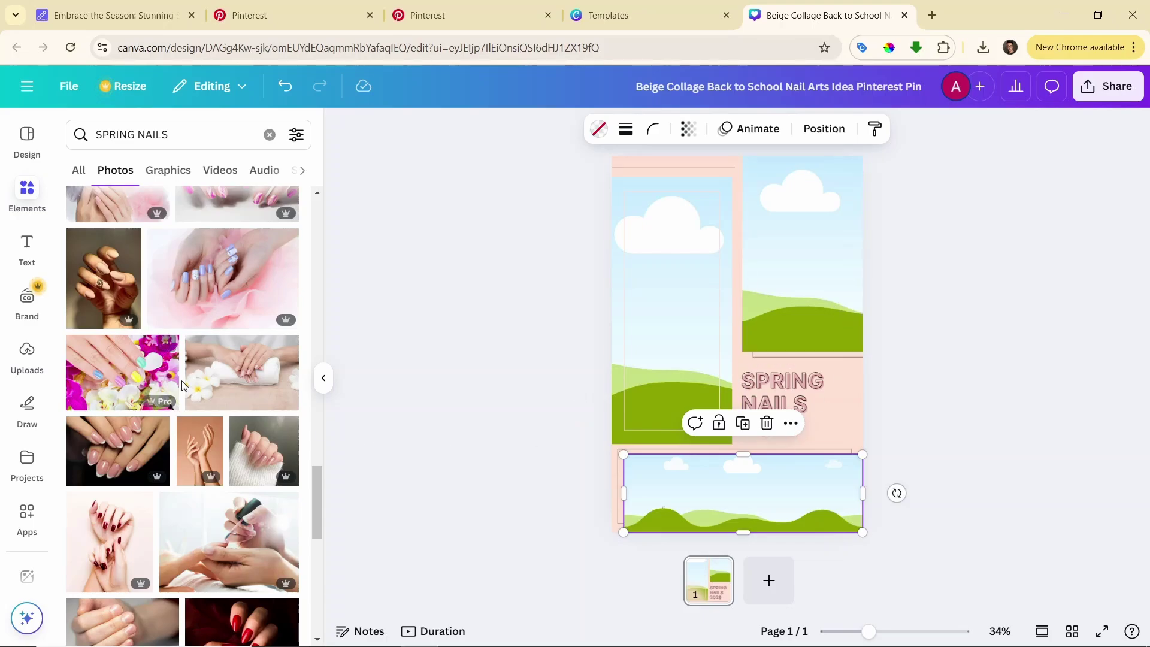
left_click_drag(240, 374, 711, 484)
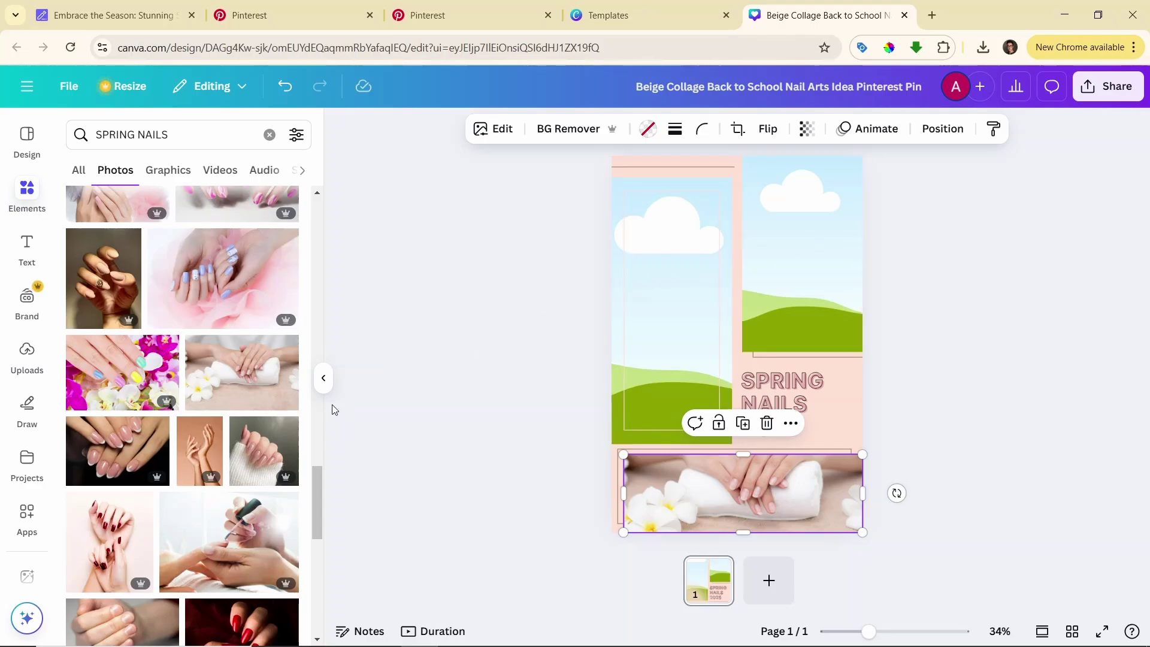
scroll(264, 449, "down", 6)
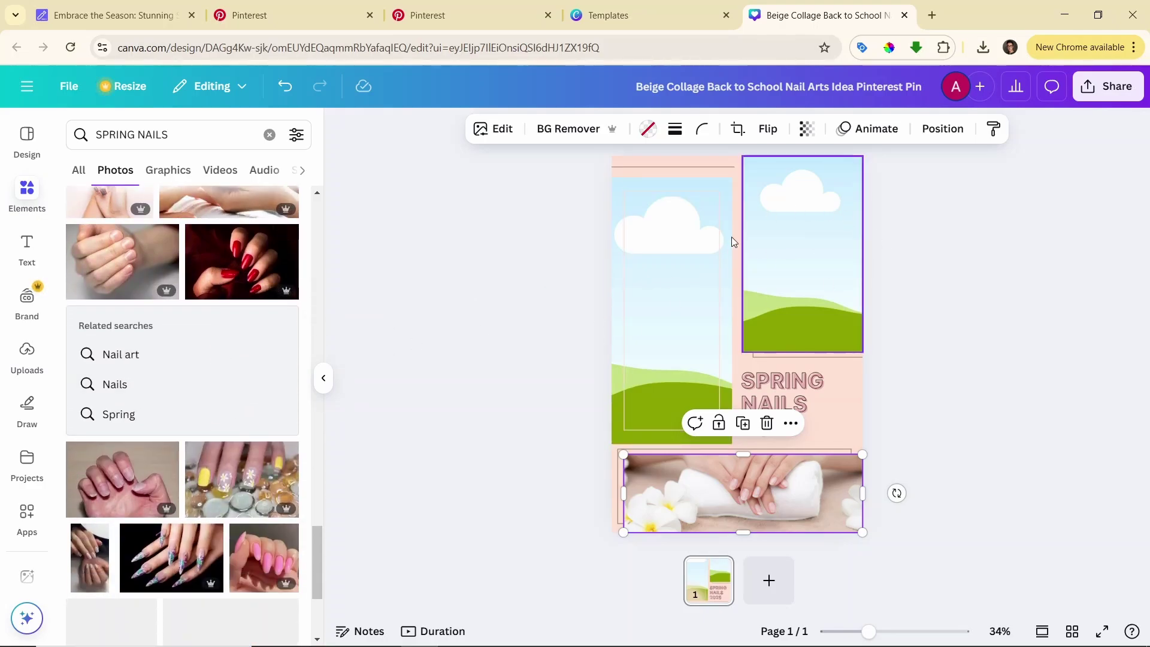
scroll(168, 390, "down", 1)
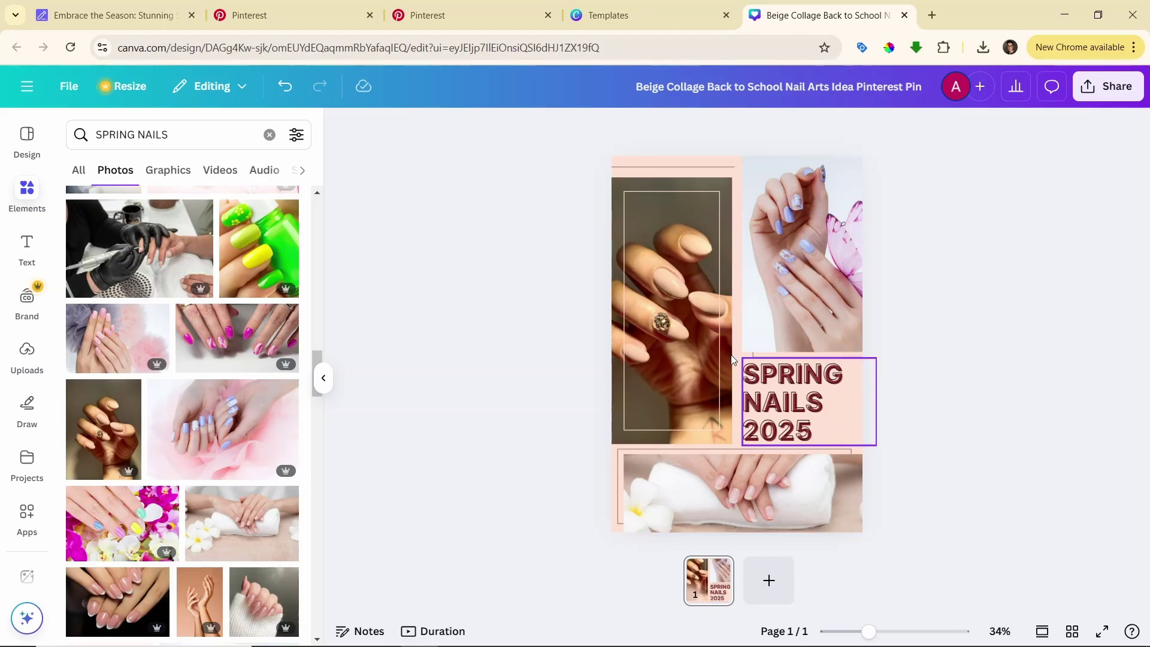
left_click(674, 234)
left_click(860, 204)
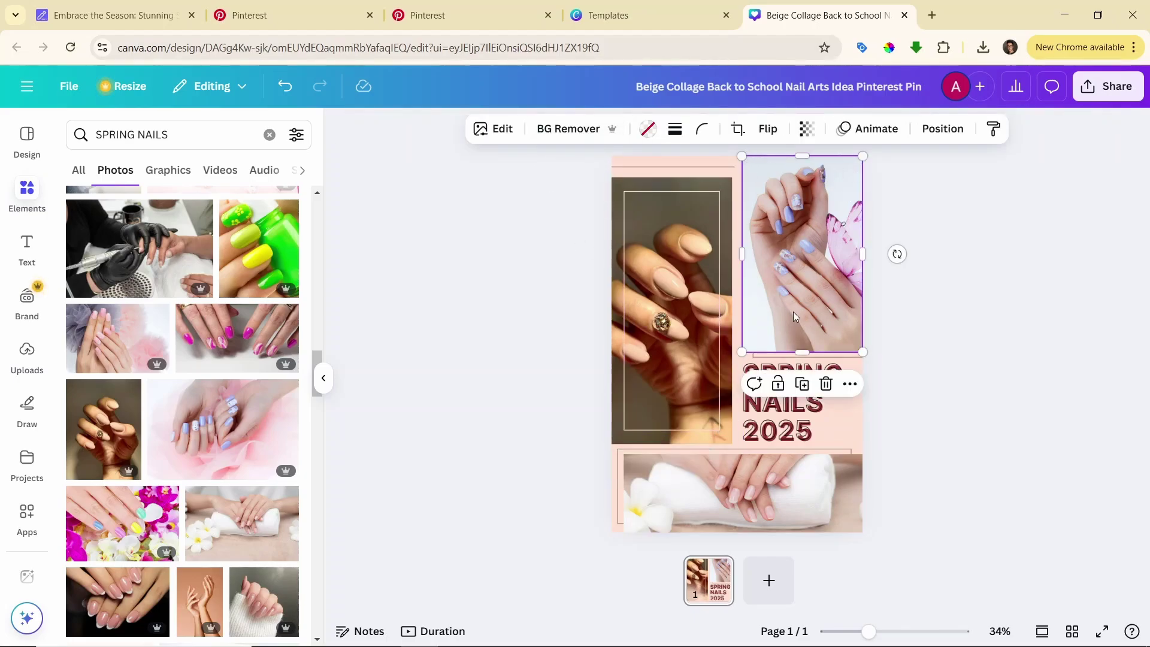
left_click(923, 334)
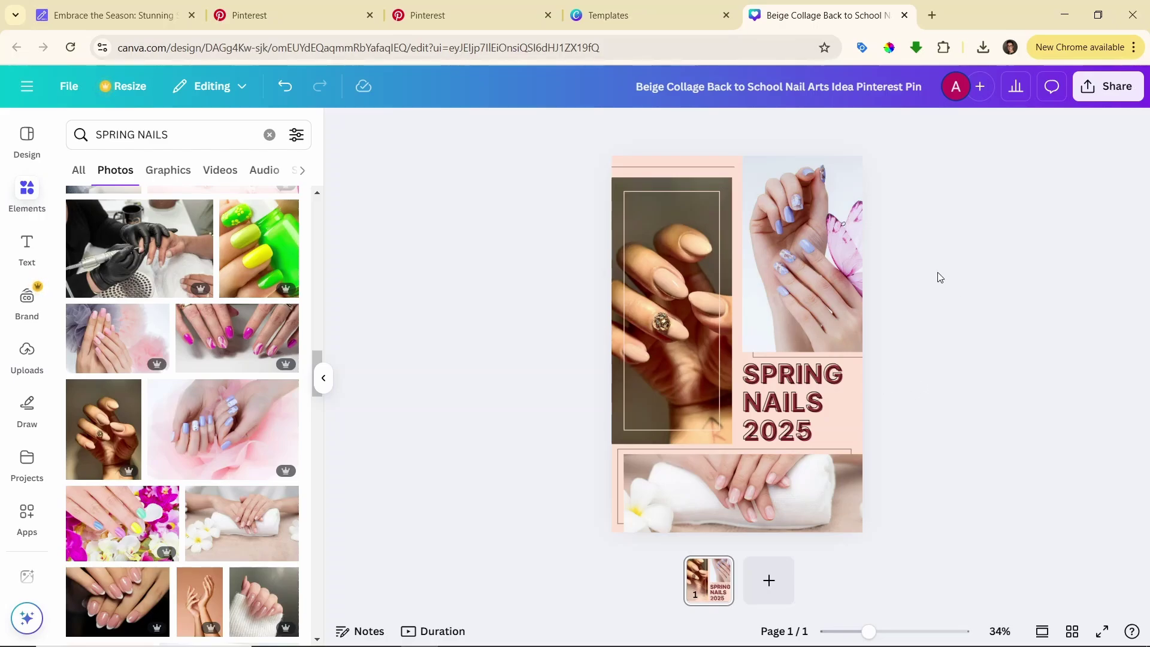
Step: Download the finished pin design as a PNG at size 1 (1,000 × 1,500 px)
left_click(1102, 89)
left_click(1107, 87)
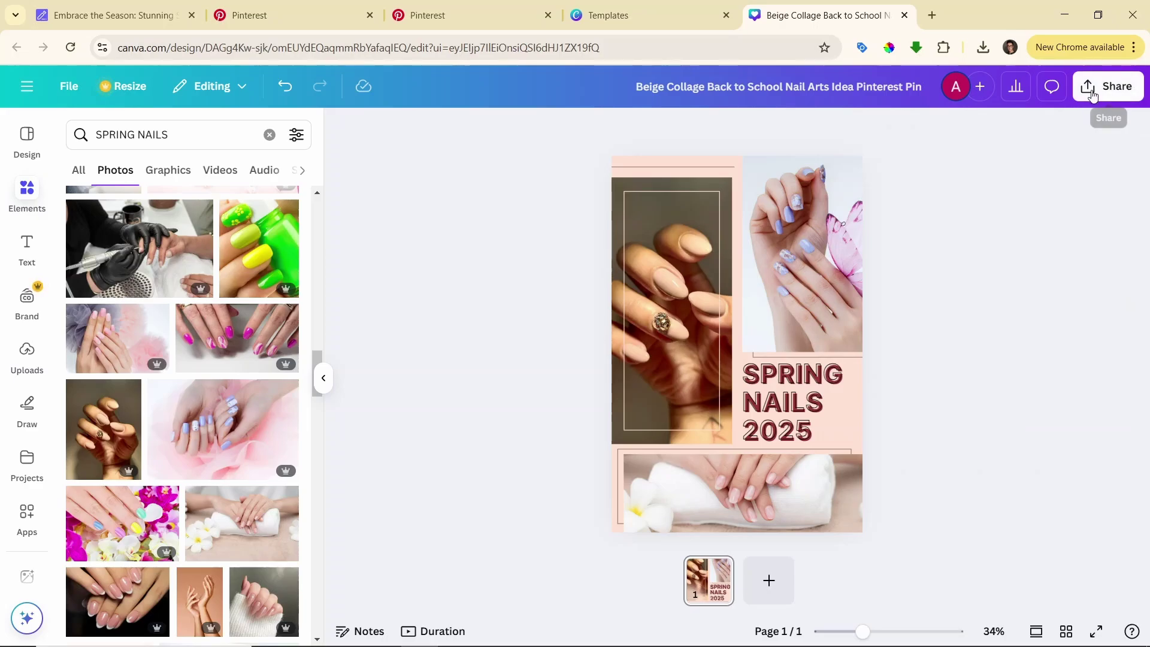
left_click(1107, 87)
left_click(879, 385)
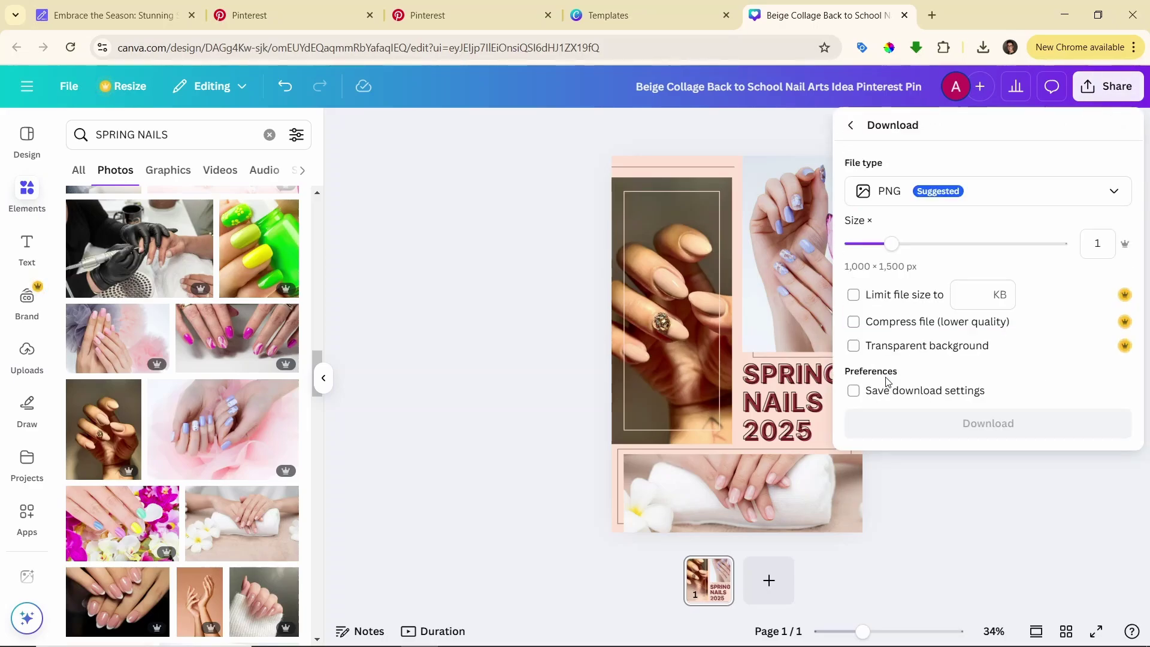
left_click(1000, 424)
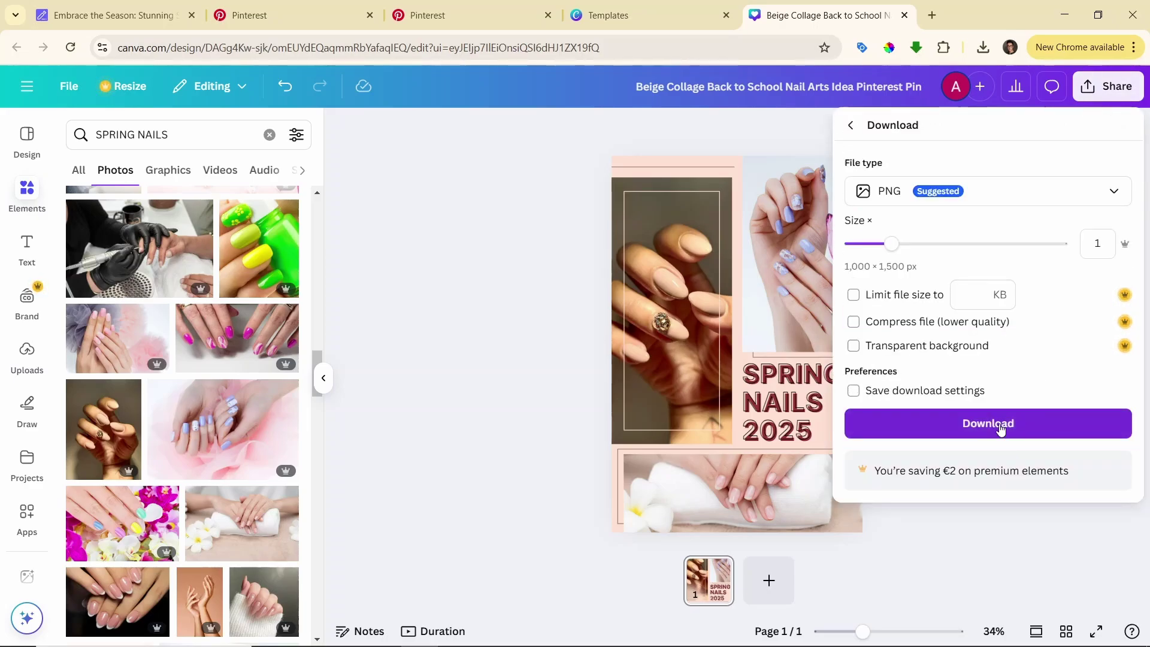
Step: Switch to SEOWriting.AI, decline the WordPress connection for publishing and copy the full spring nails article
left_click(112, 9)
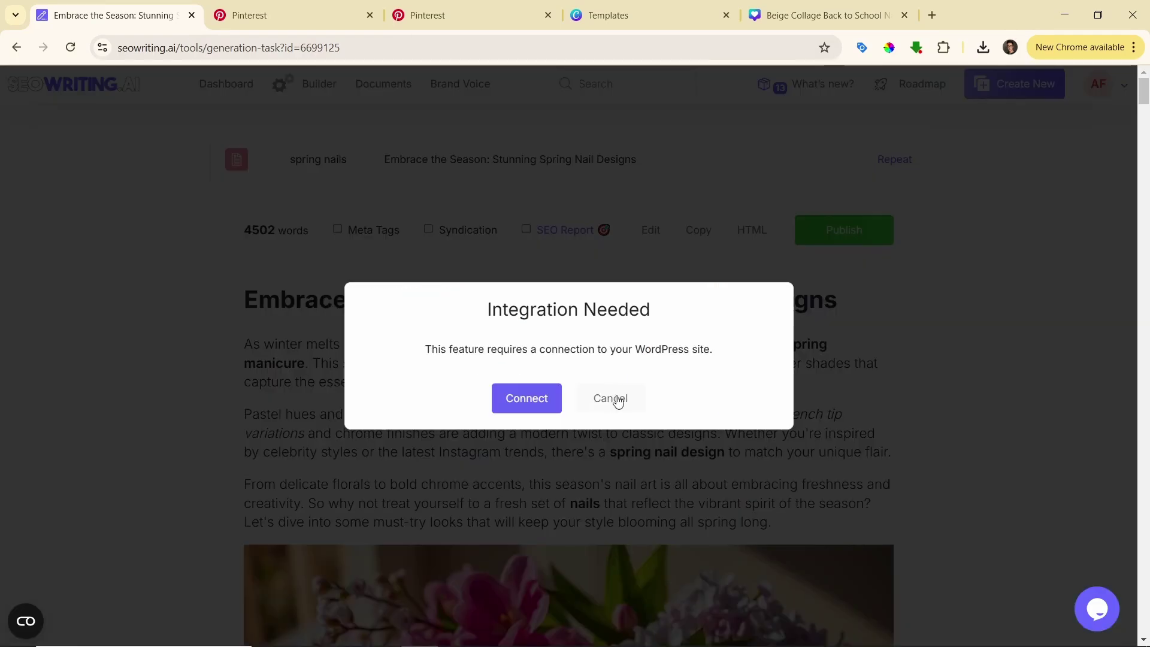
left_click(616, 398)
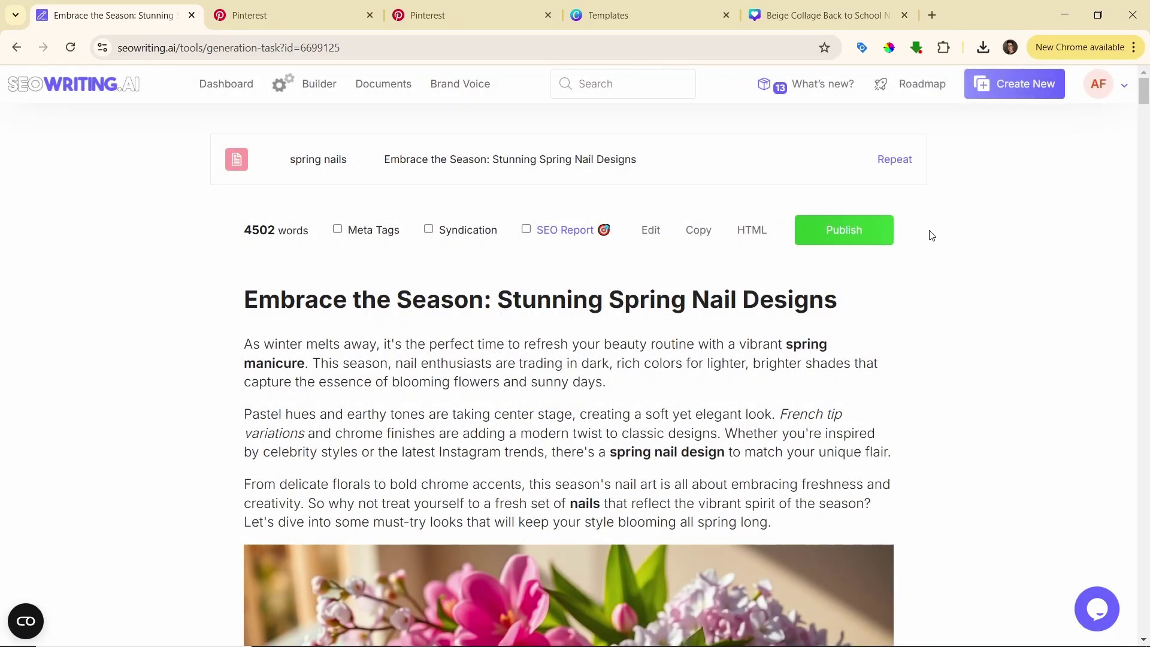
left_click(846, 230)
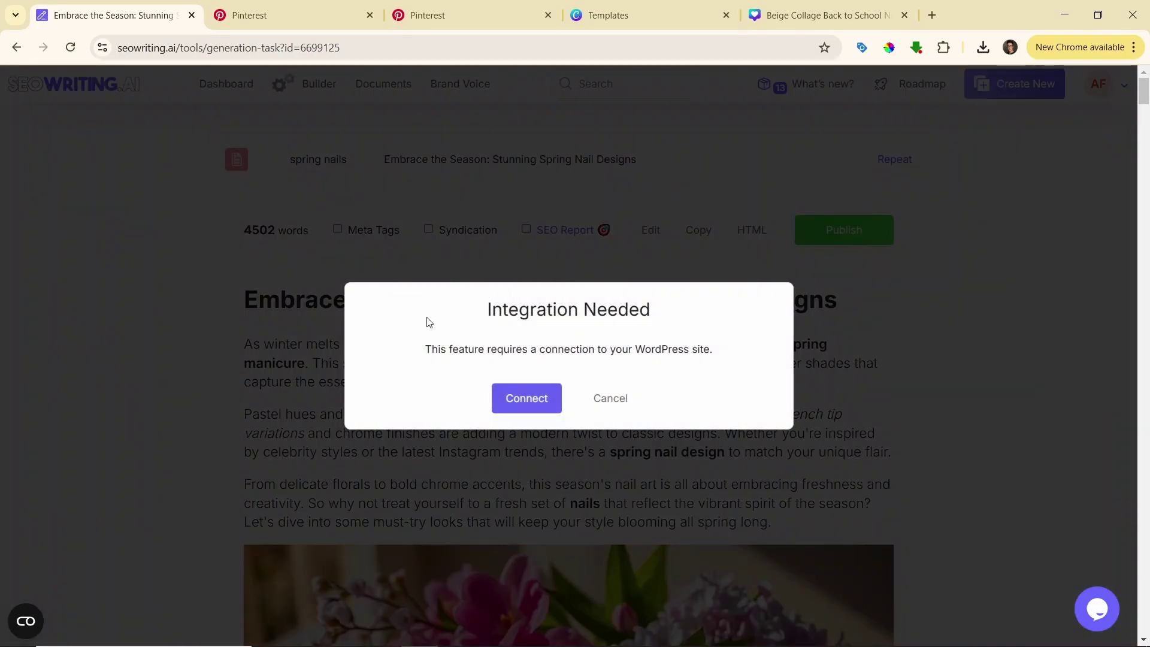
left_click(603, 400)
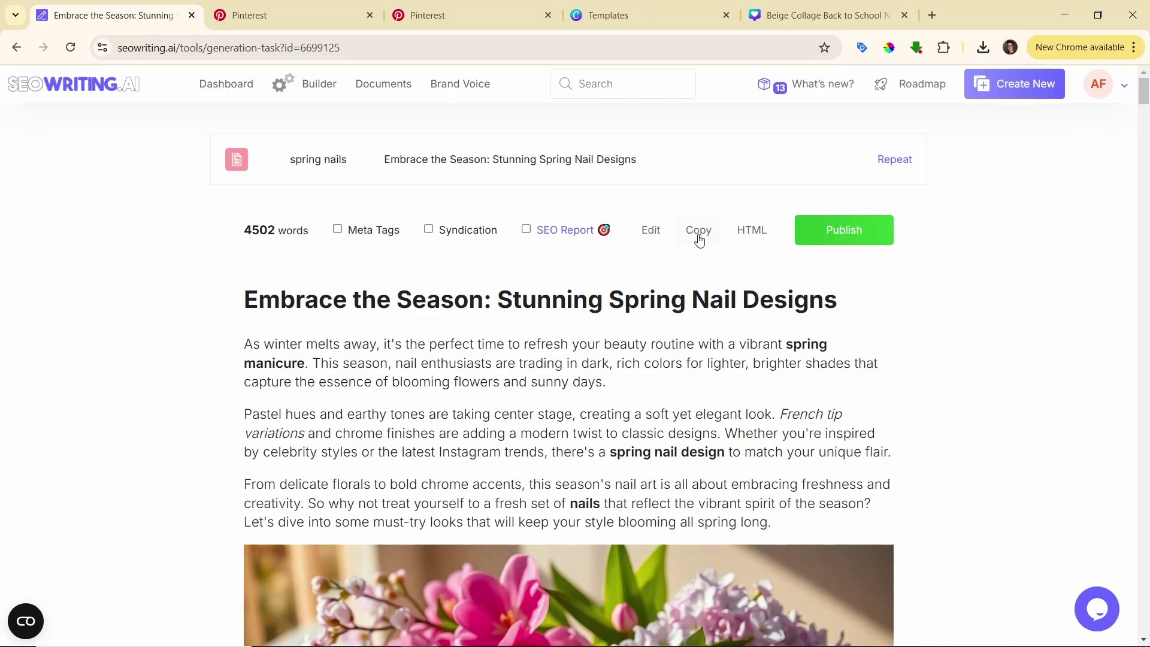
left_click(699, 239)
Step: Open medium.com in a new browser tab and paste the copied article into the body of a new story
left_click(933, 15)
type("medium.com")
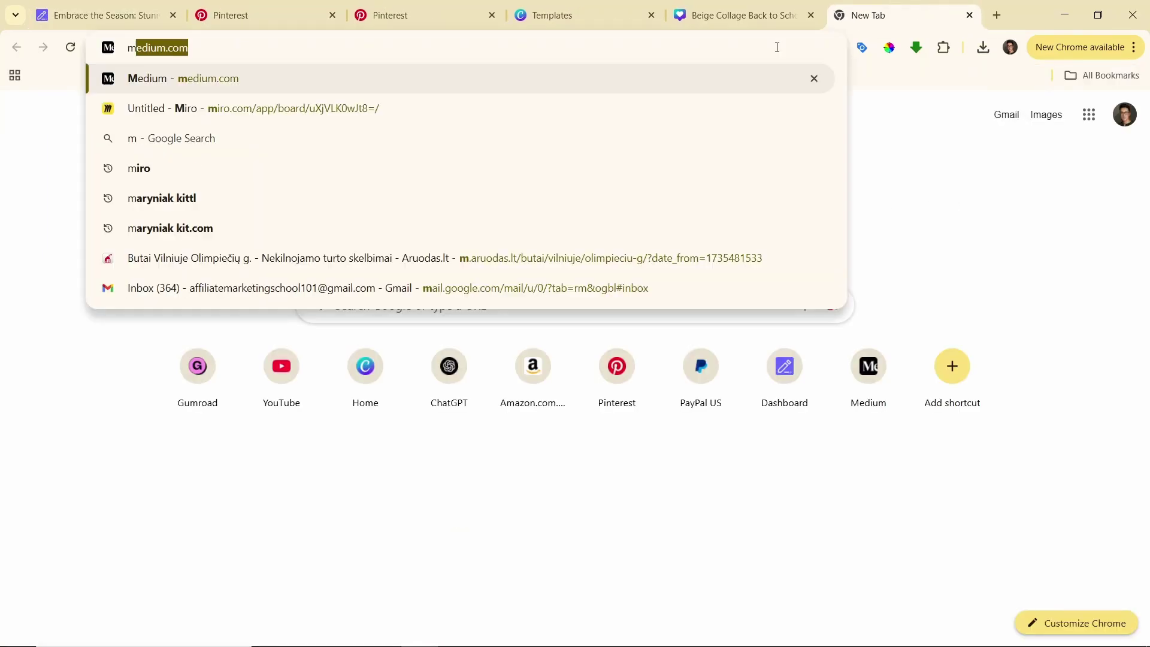
key("Return")
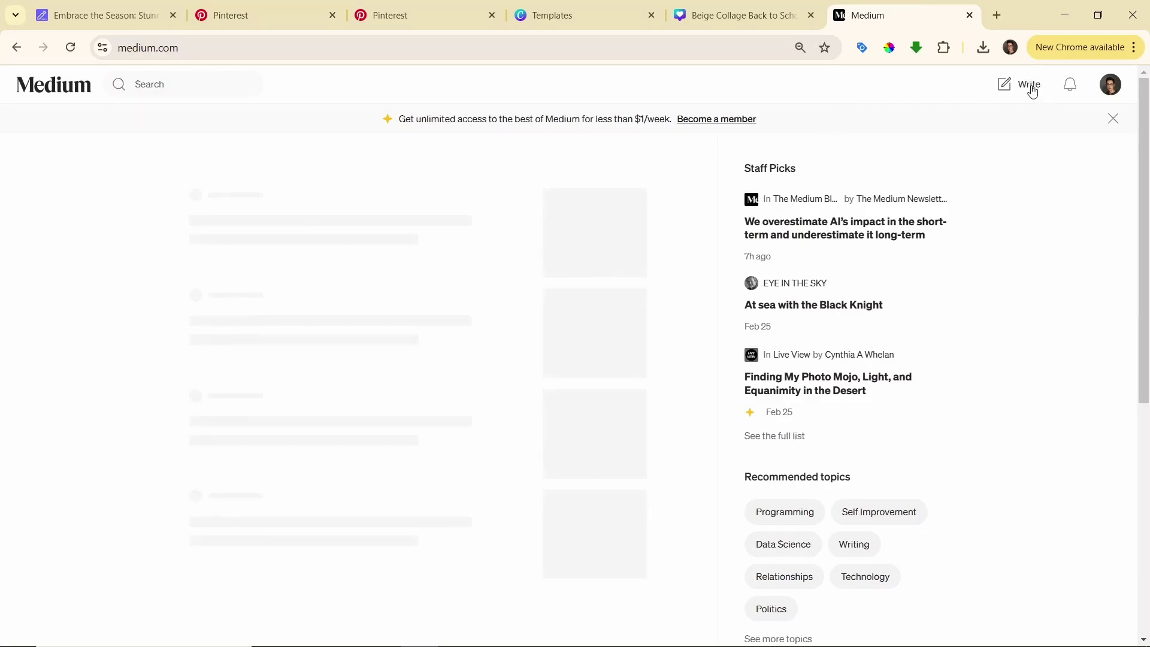
left_click(1029, 86)
left_click(404, 193)
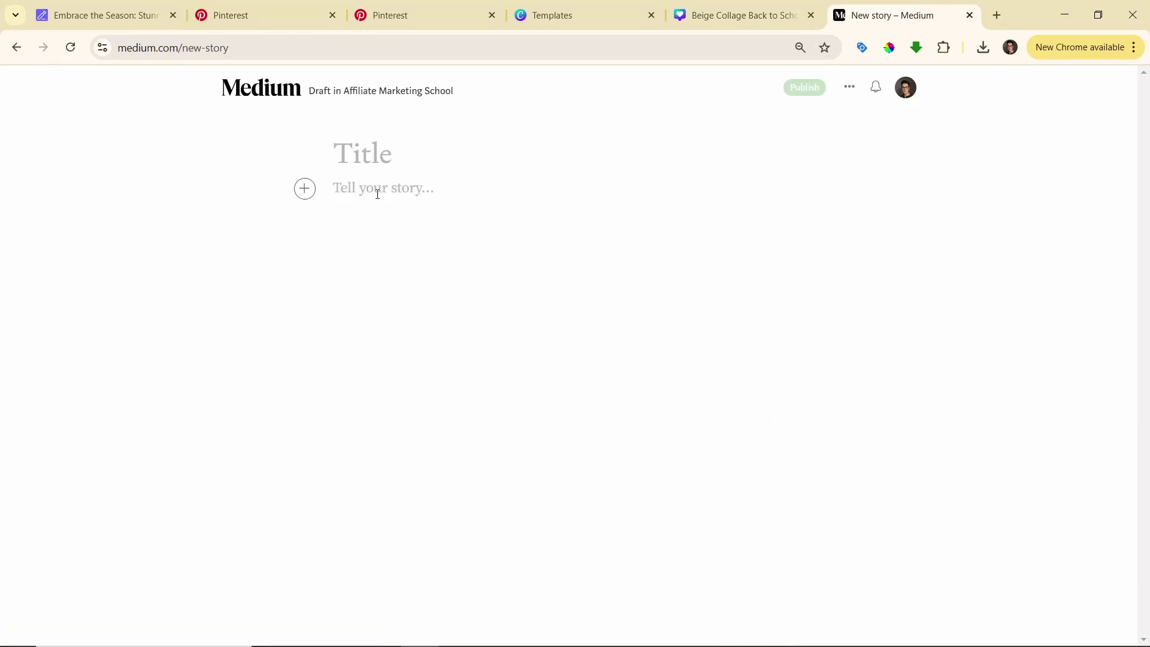
key("ctrl+v")
Step: Move the heading "Embrace the Season: Stunning Spring Nail Designs" from the body into the story's title
scroll(644, 292, "up", 20)
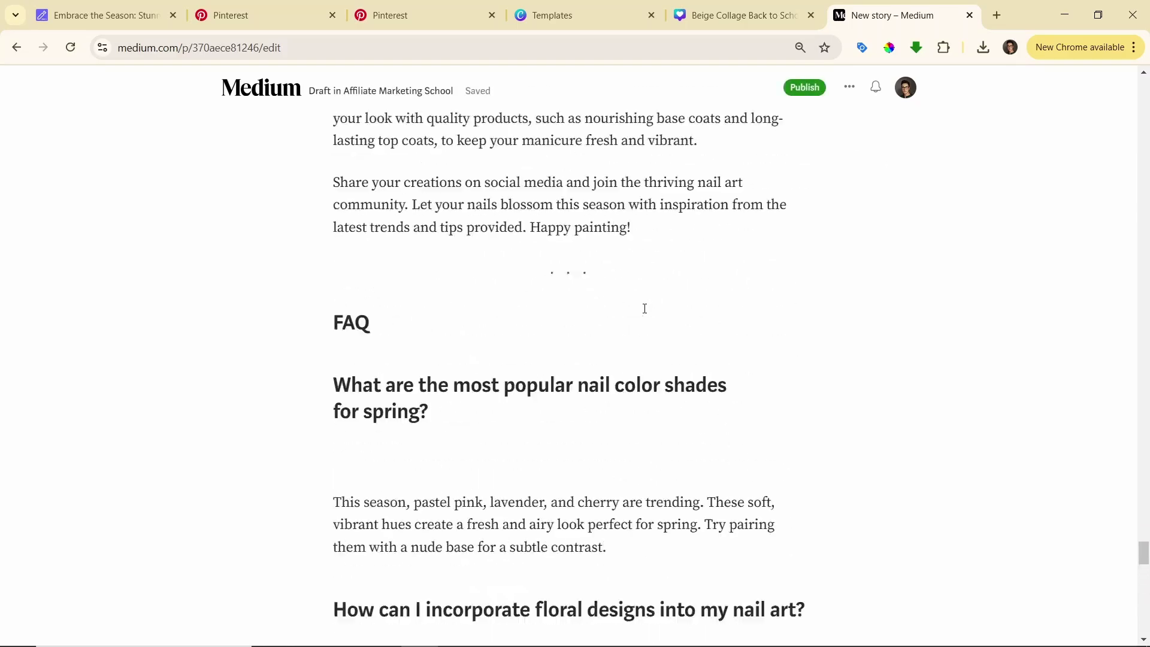
left_click_drag(1146, 170, 1146, 90)
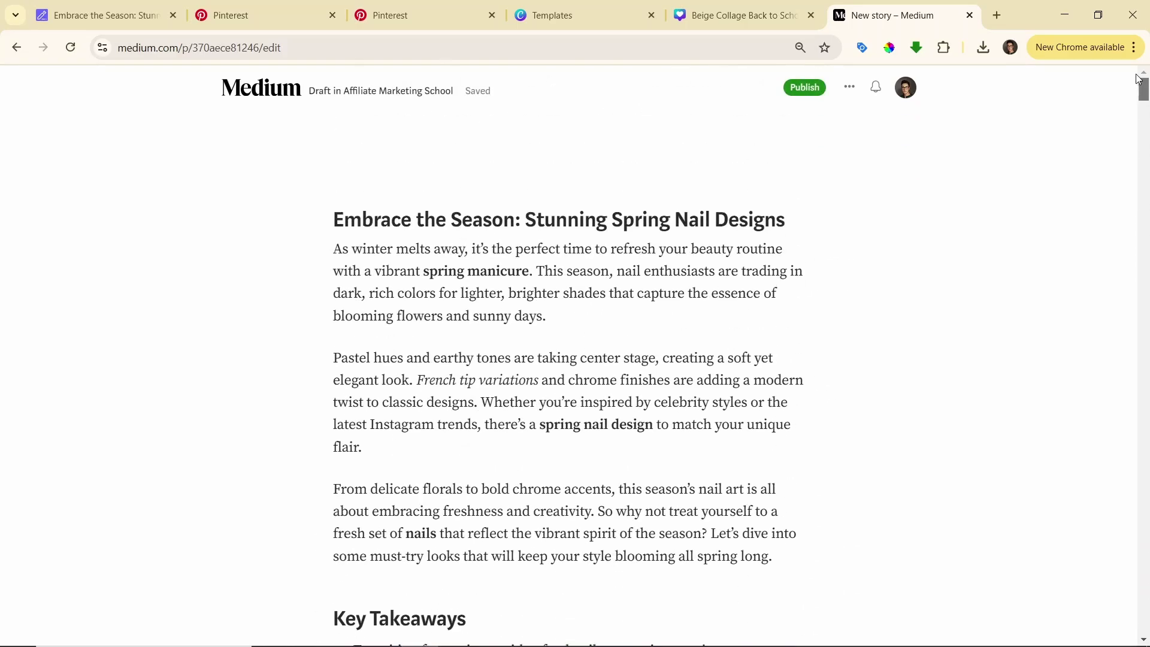
left_click_drag(785, 220, 333, 213)
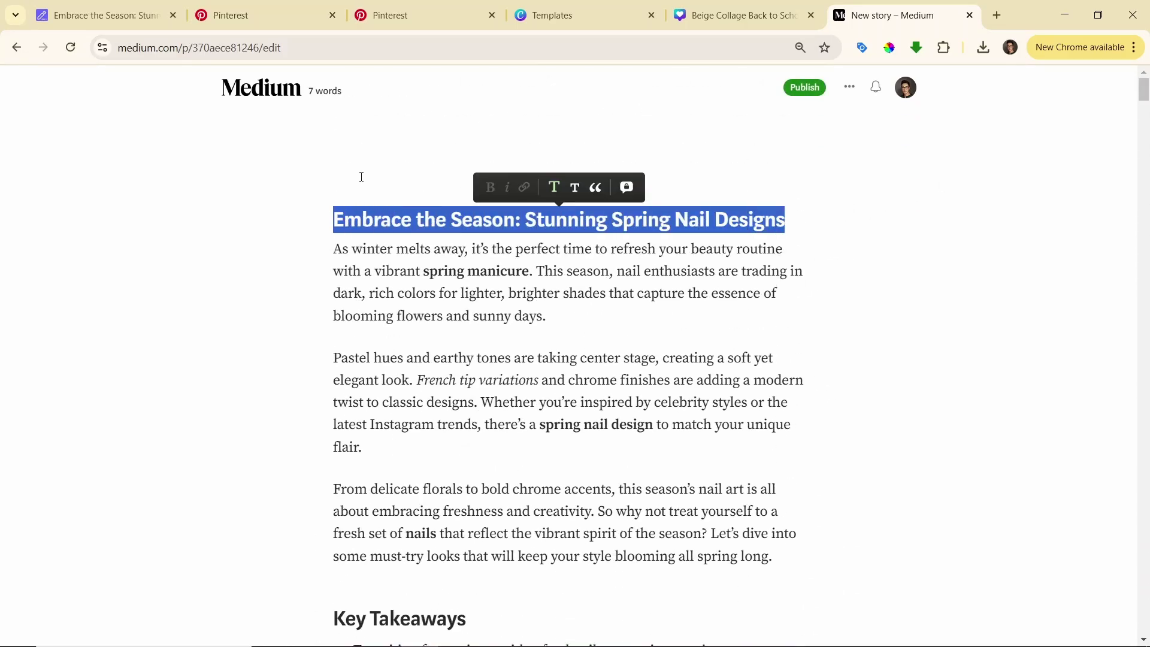
key("BackSpace")
key("ctrl+v")
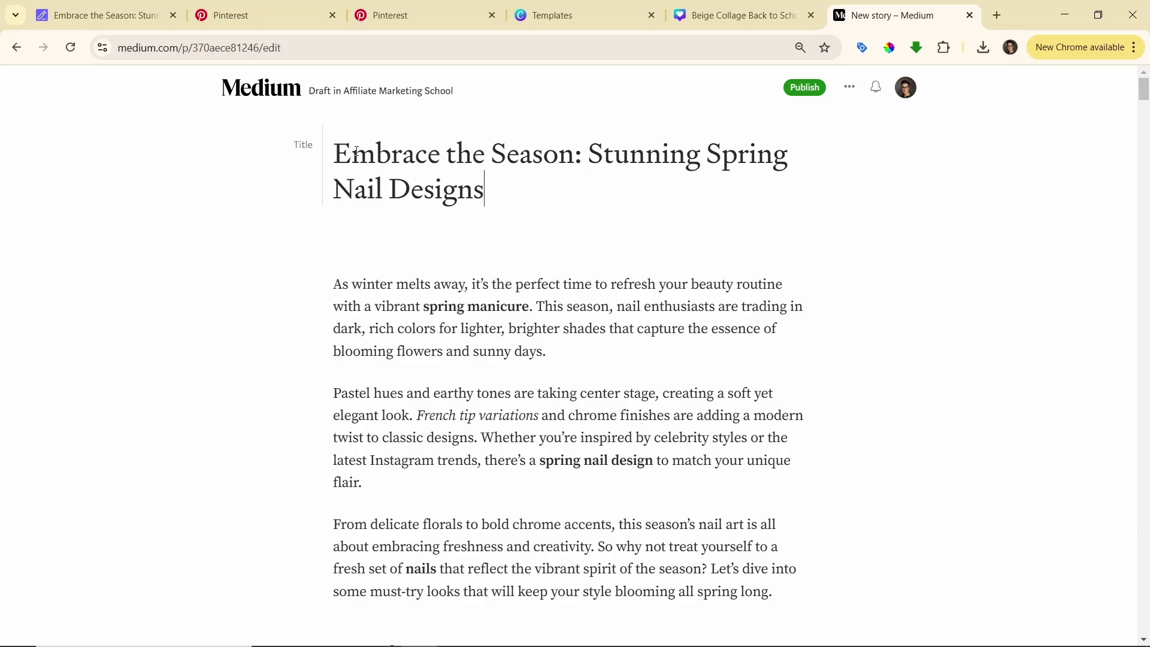
left_click(438, 233)
Step: Review the pasted Medium draft and compare it with the opening section and first image of the SEOWriting.AI article
scroll(476, 237, "down", 15)
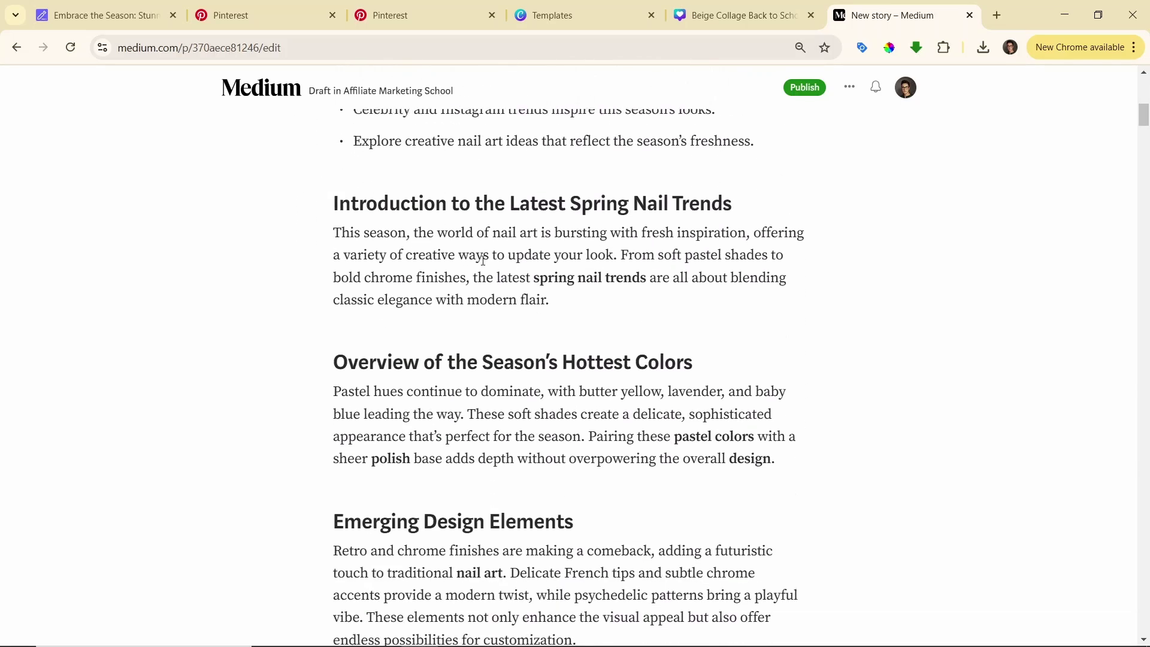
key("ctrl+Tab")
key("ctrl+shift+Tab")
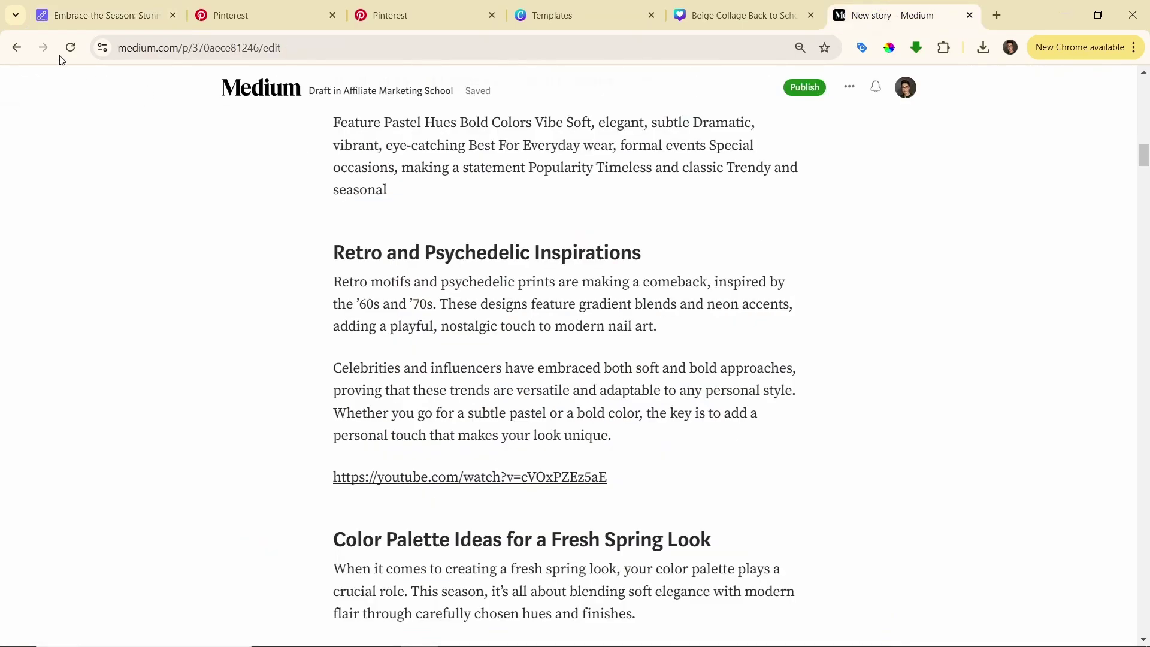
key("ctrl+Tab")
scroll(498, 308, "down", 5)
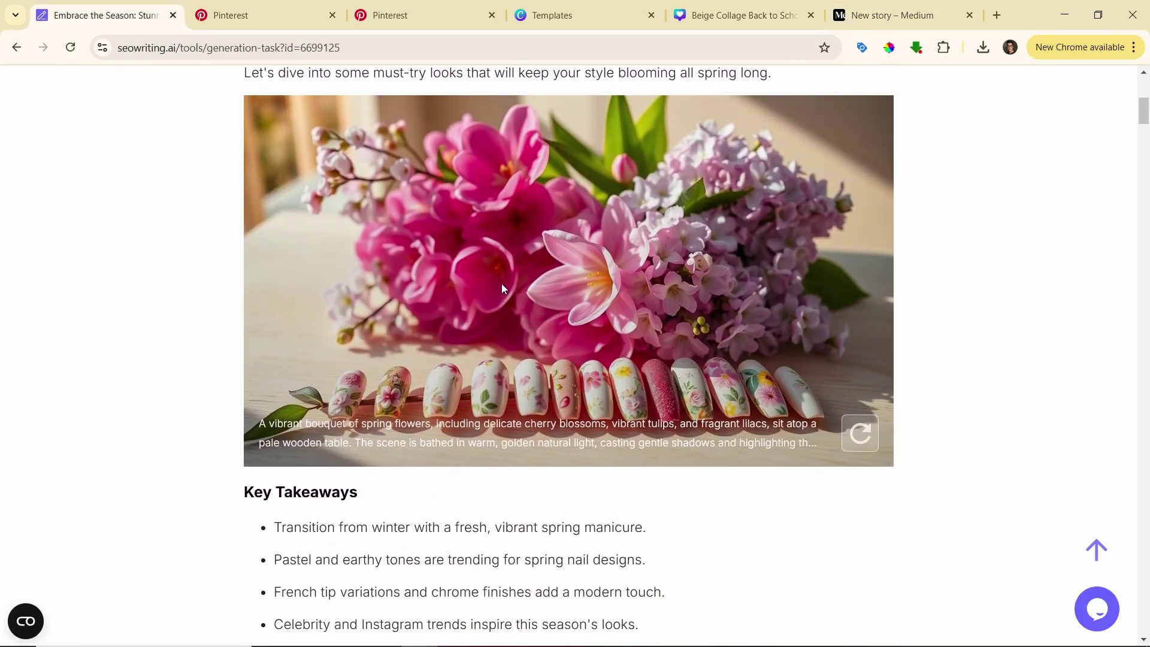
scroll(778, 285, "up", 4)
scroll(777, 286, "up", 4)
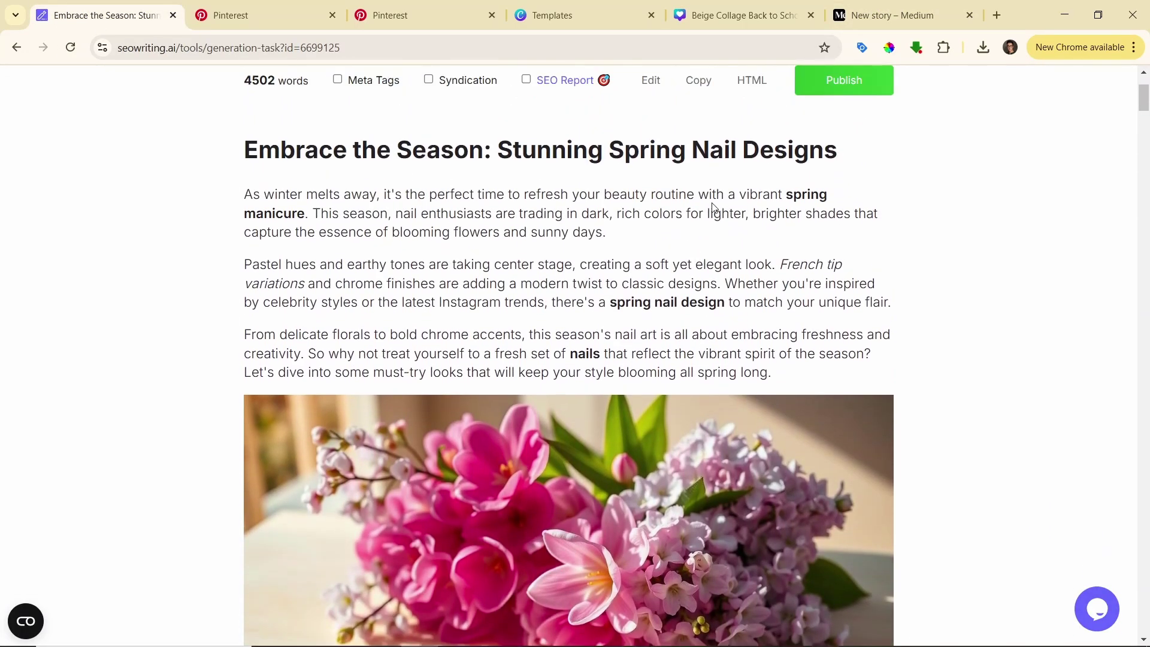
scroll(354, 323, "down", 5)
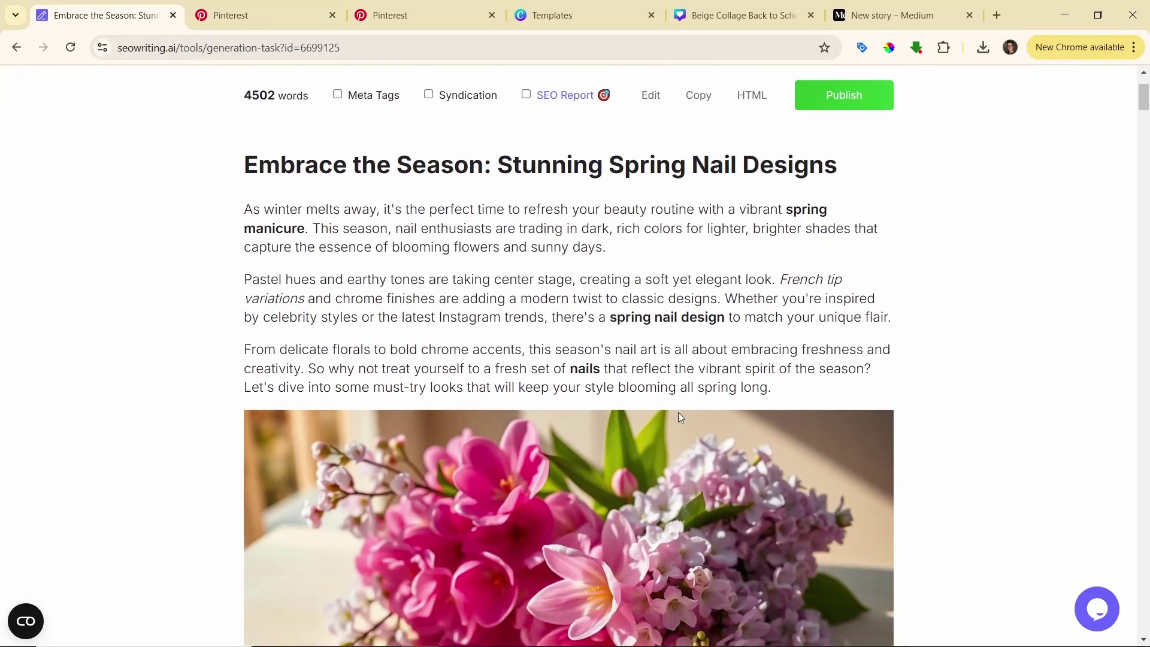
scroll(477, 226, "up", 1)
scroll(477, 226, "down", 1)
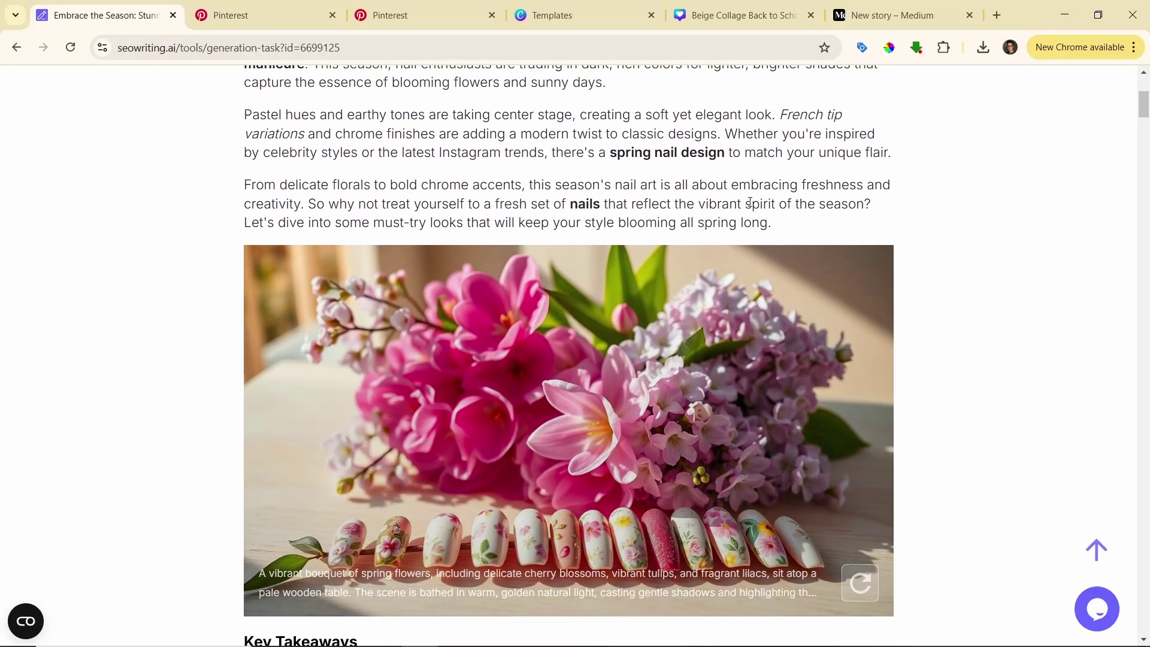
scroll(660, 262, "down", 1)
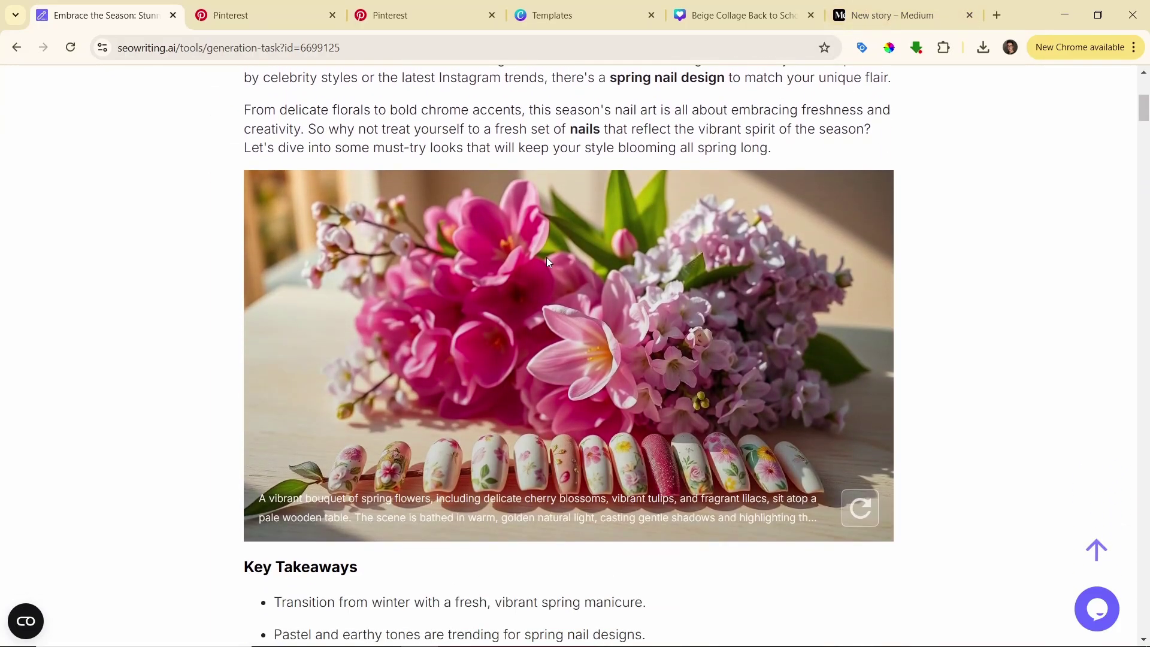
Step: Open the article's flower bouquet and nails image on its own and save it to Downloads as the JPEG "download (2)"
right_click(547, 261)
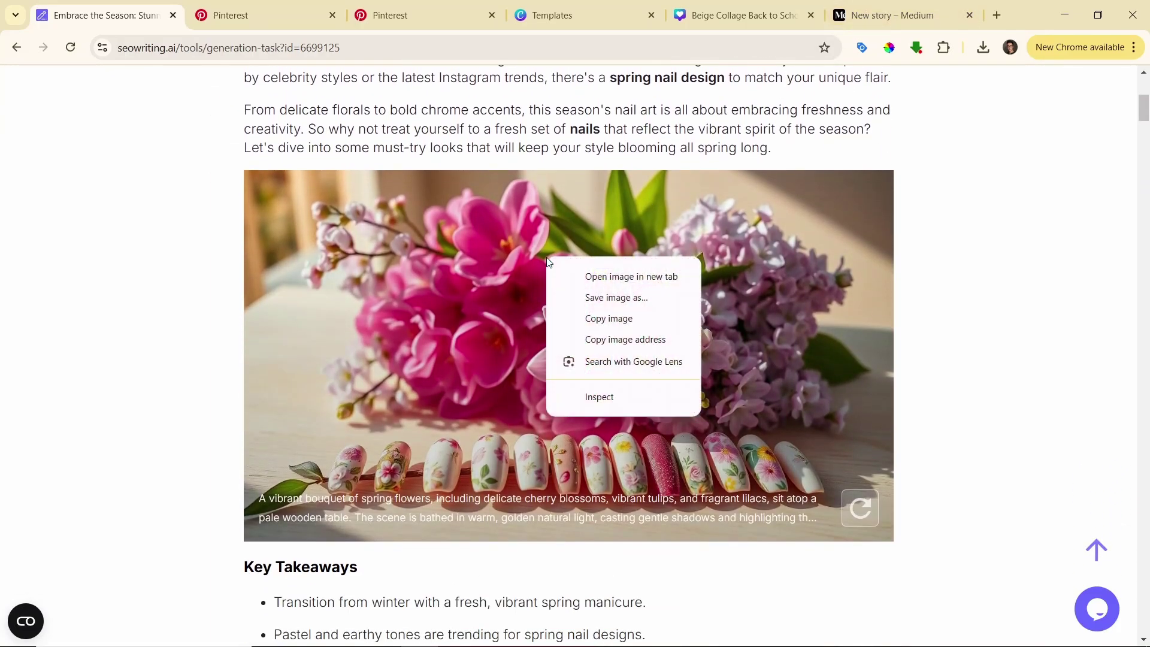
left_click(655, 279)
key("ctrl+Tab")
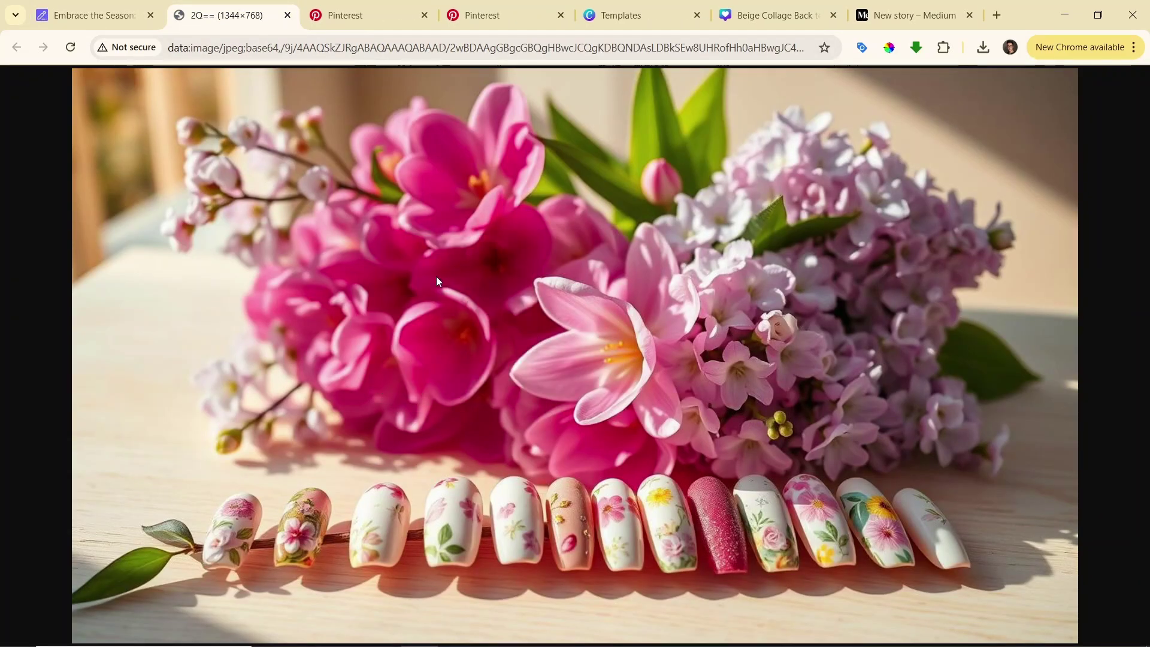
key("ctrl+s")
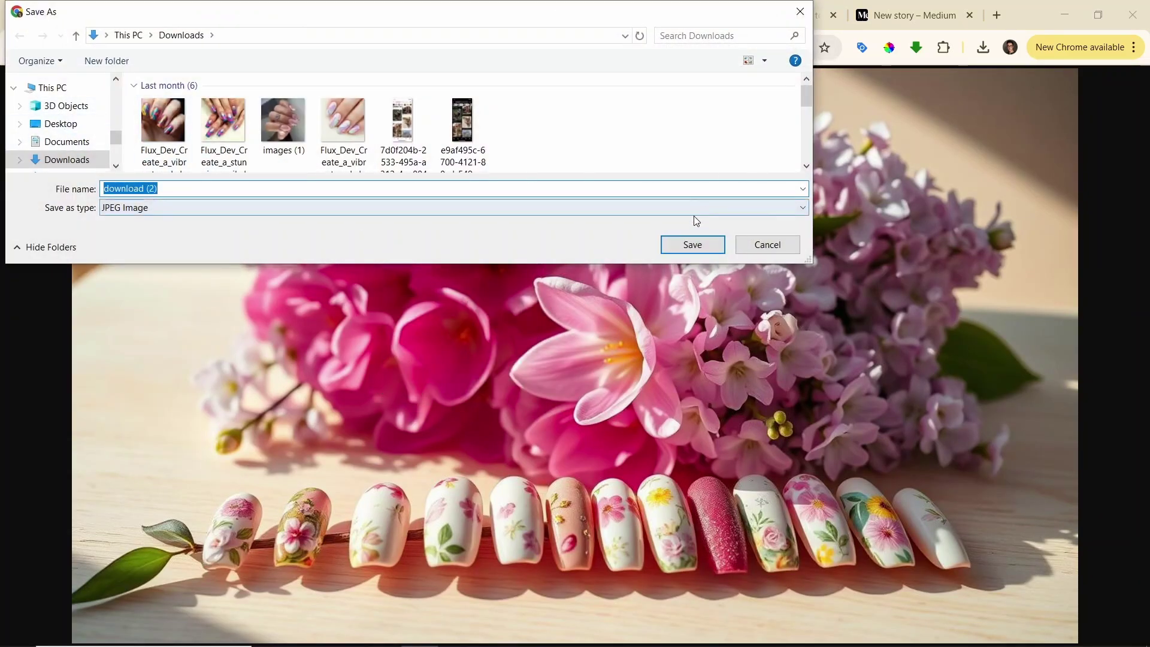
left_click(693, 244)
Step: Switch to the Medium draft and insert the image "download (2)" in the empty line above "Key Takeaways"
left_click(898, 15)
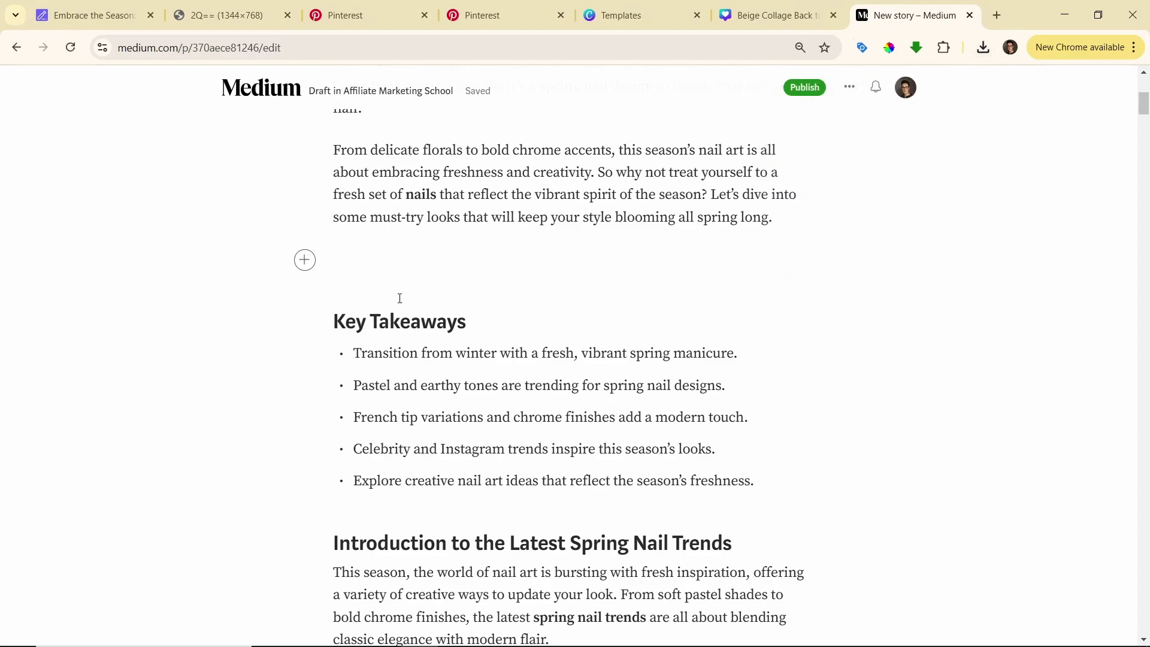
left_click(305, 260)
left_click(341, 260)
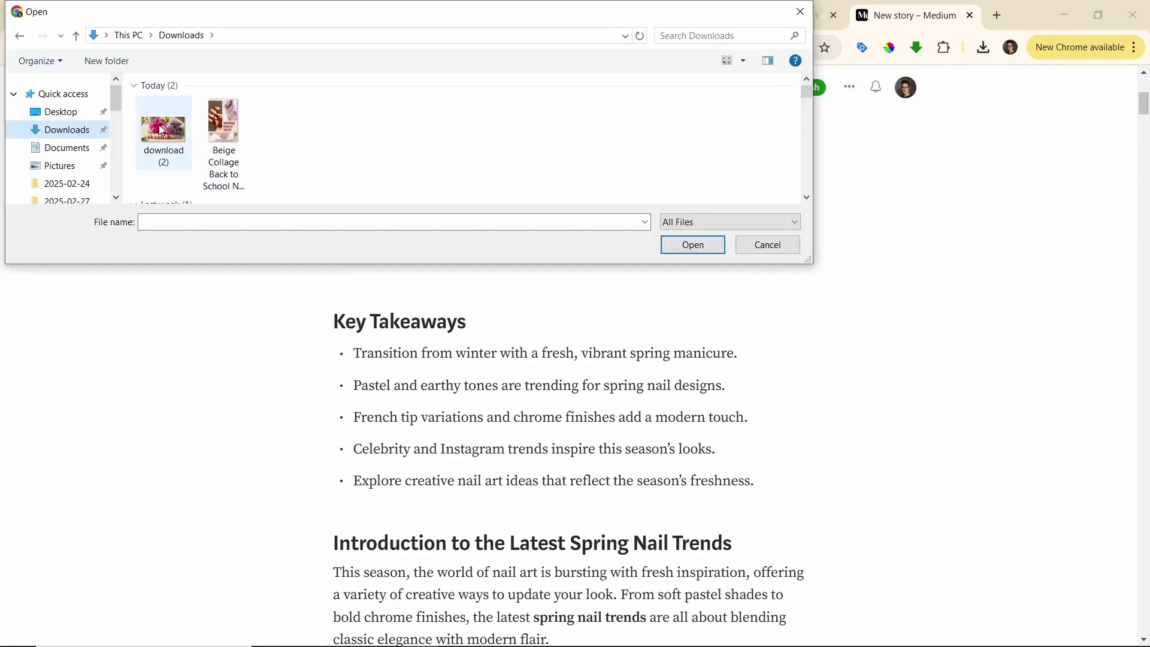
double_click(169, 127)
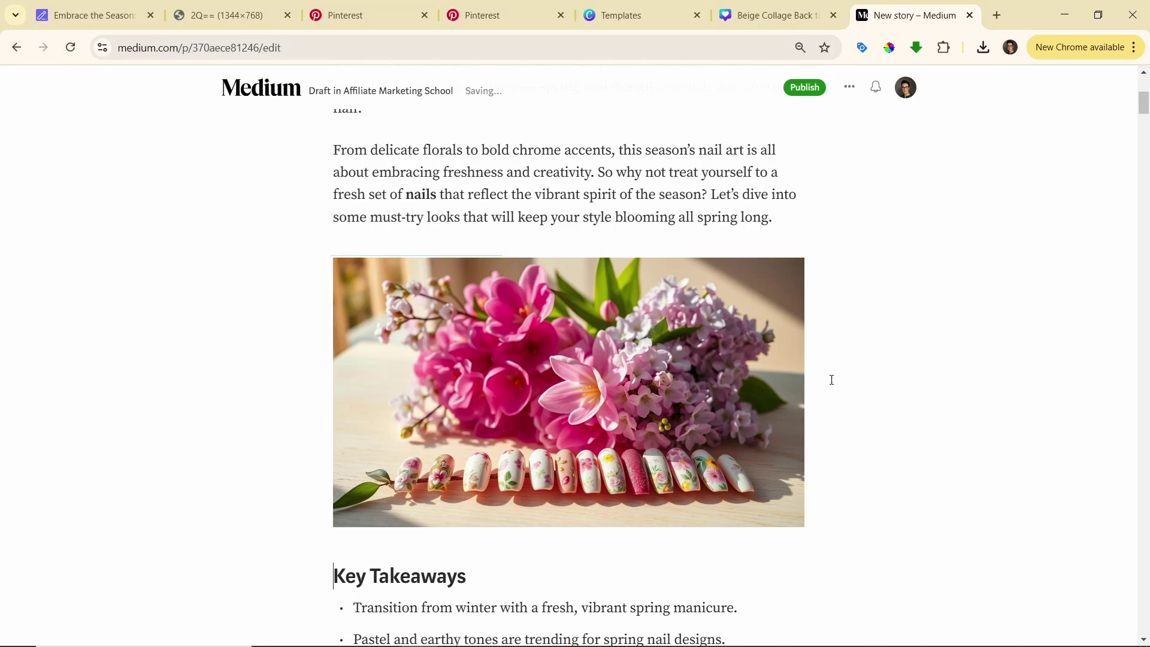
scroll(696, 359, "down", 1)
Step: Switch to the SEOWriting.AI article, open its embedded video "5 New Nail Art Ideas 2025" on YouTube and copy the video's address
left_click(90, 15)
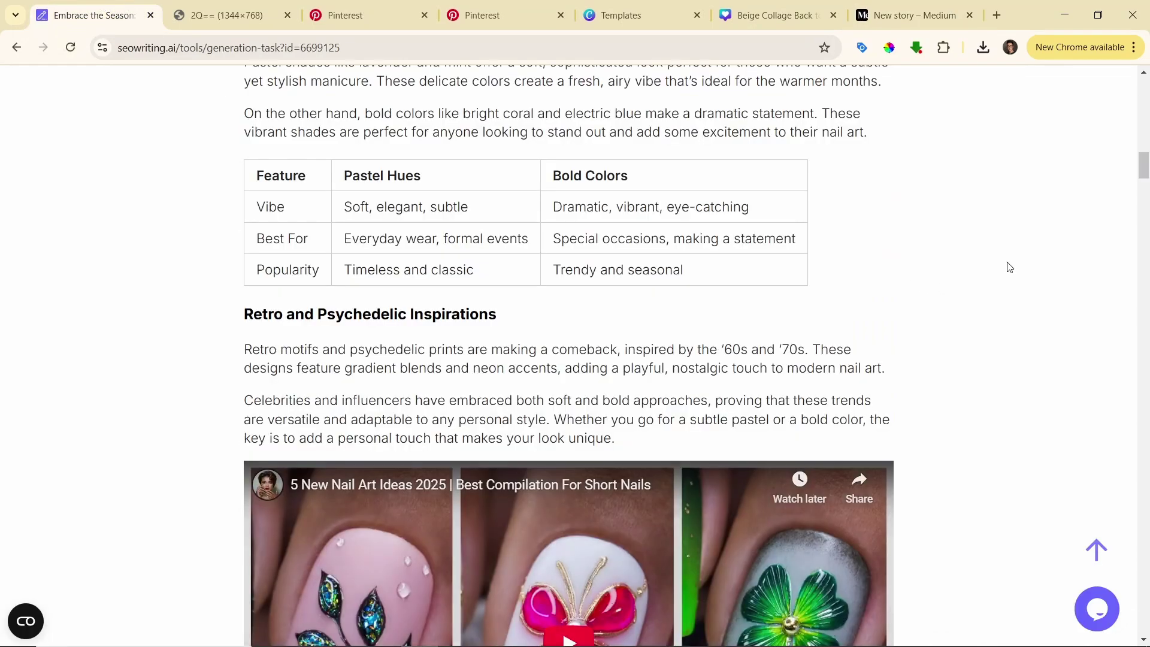
scroll(1009, 266, "up", 5)
scroll(1008, 266, "down", 6)
scroll(1008, 266, "down", 3)
scroll(1008, 266, "up", 1)
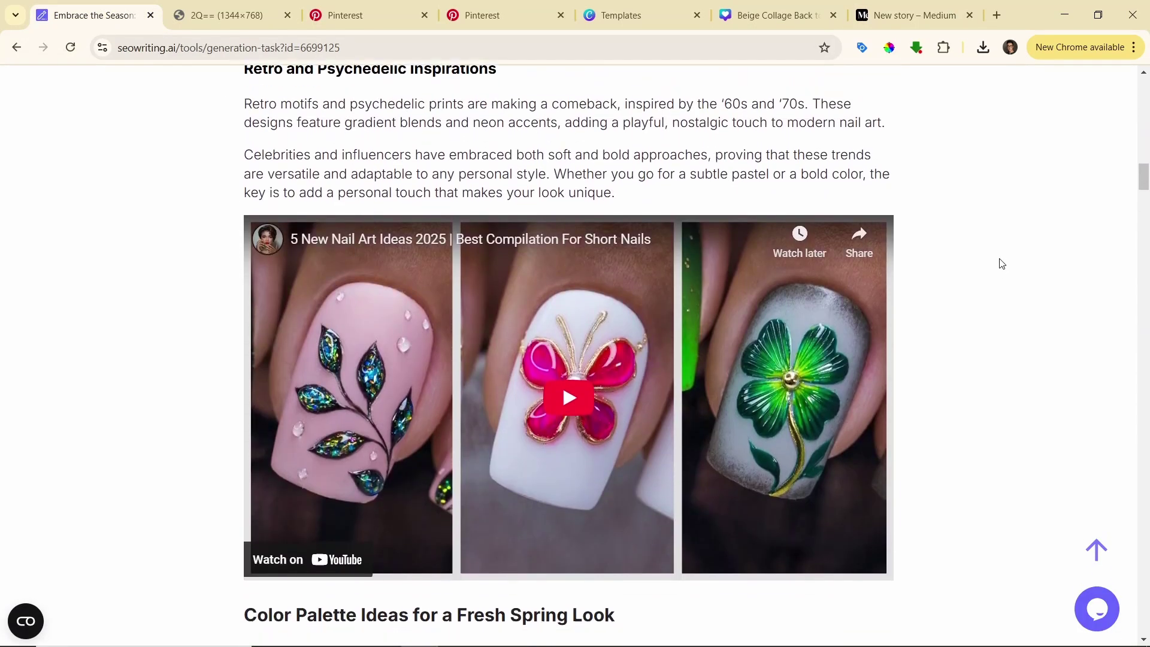
scroll(1008, 266, "down", 1)
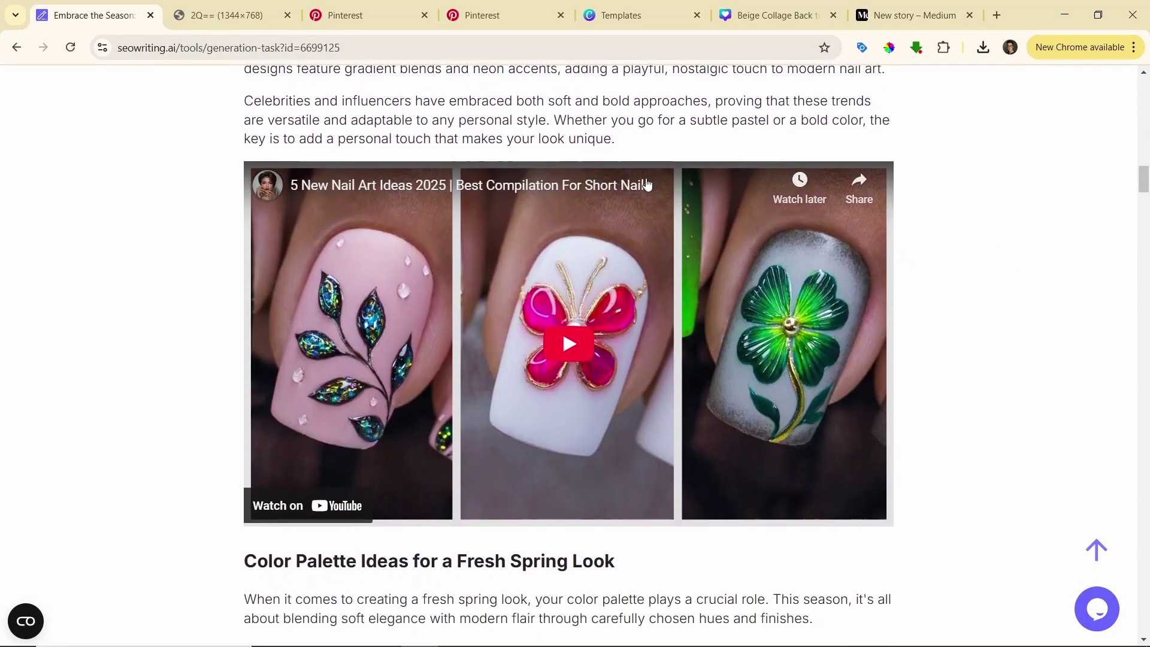
left_click(579, 190)
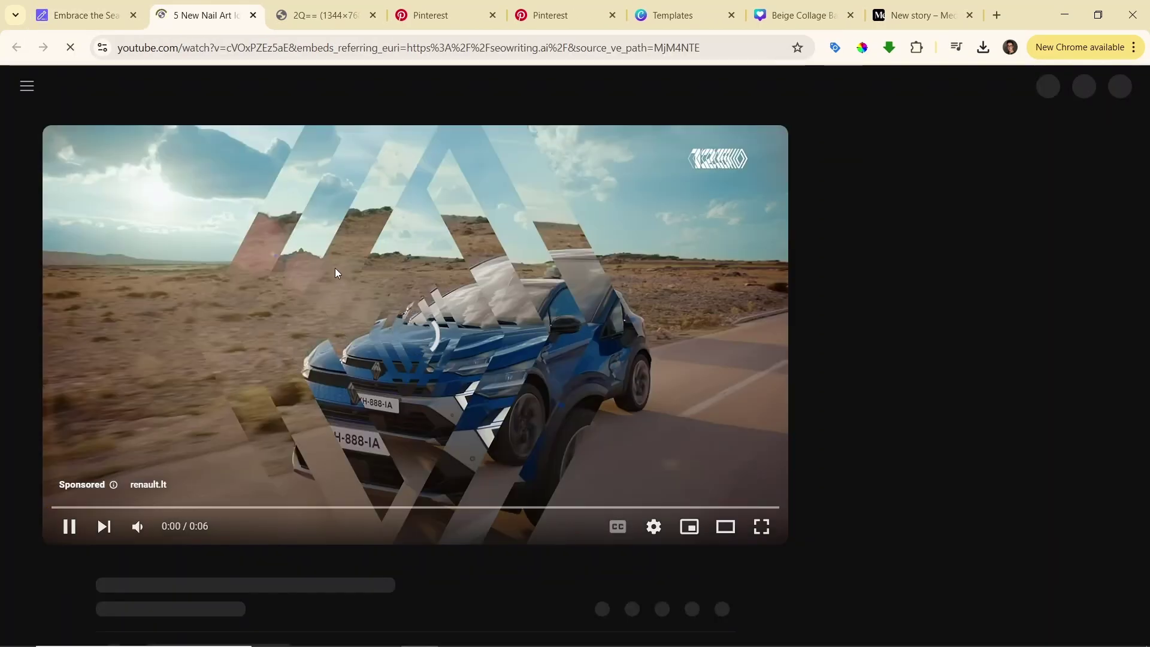
left_click(336, 268)
left_click(184, 45)
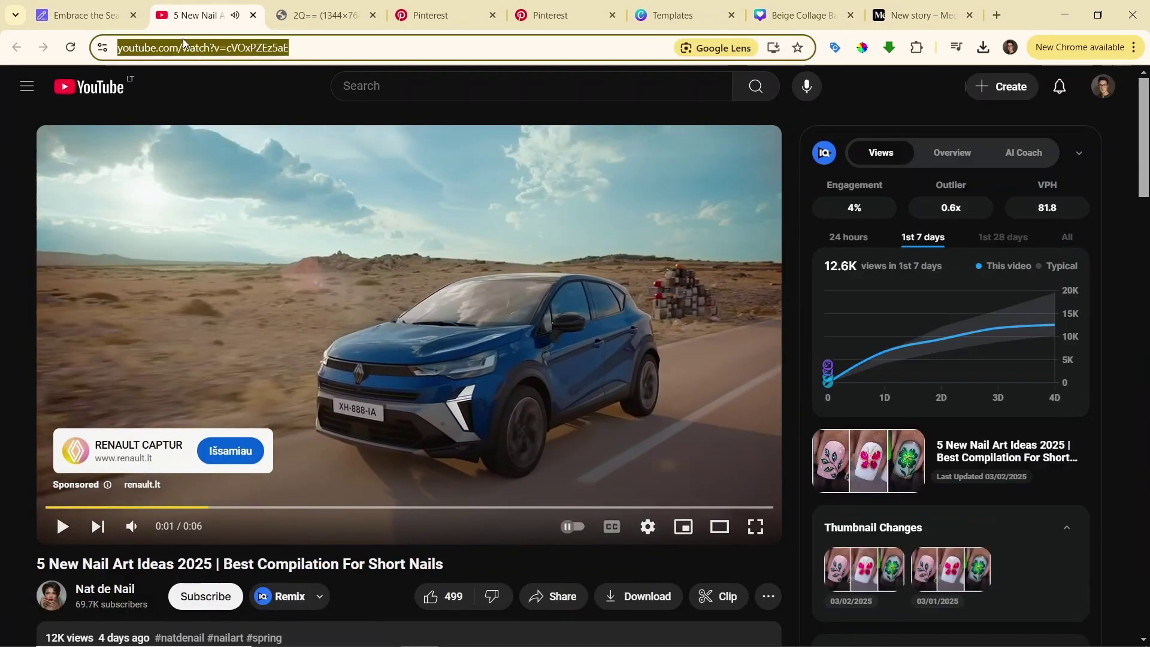
Step: Compare the Medium draft with the article to locate the video's place above the heading "Color Palette Ideas for a Fresh Spring Look"
left_click(923, 15)
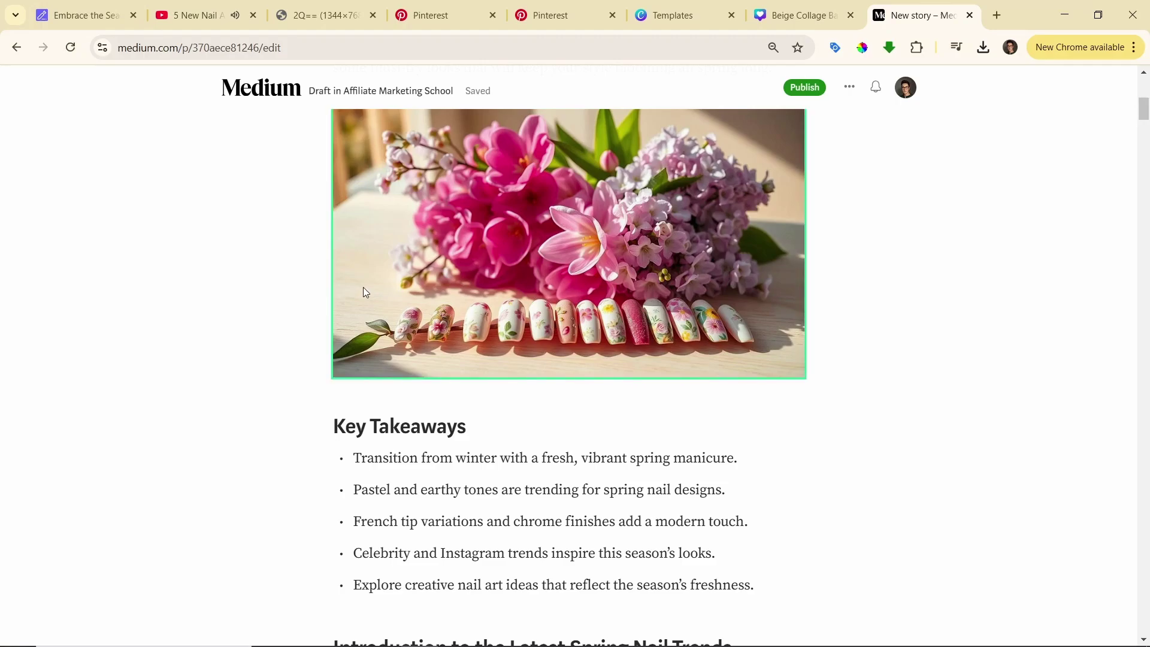
scroll(364, 291, "down", 6)
key("ctrl+1")
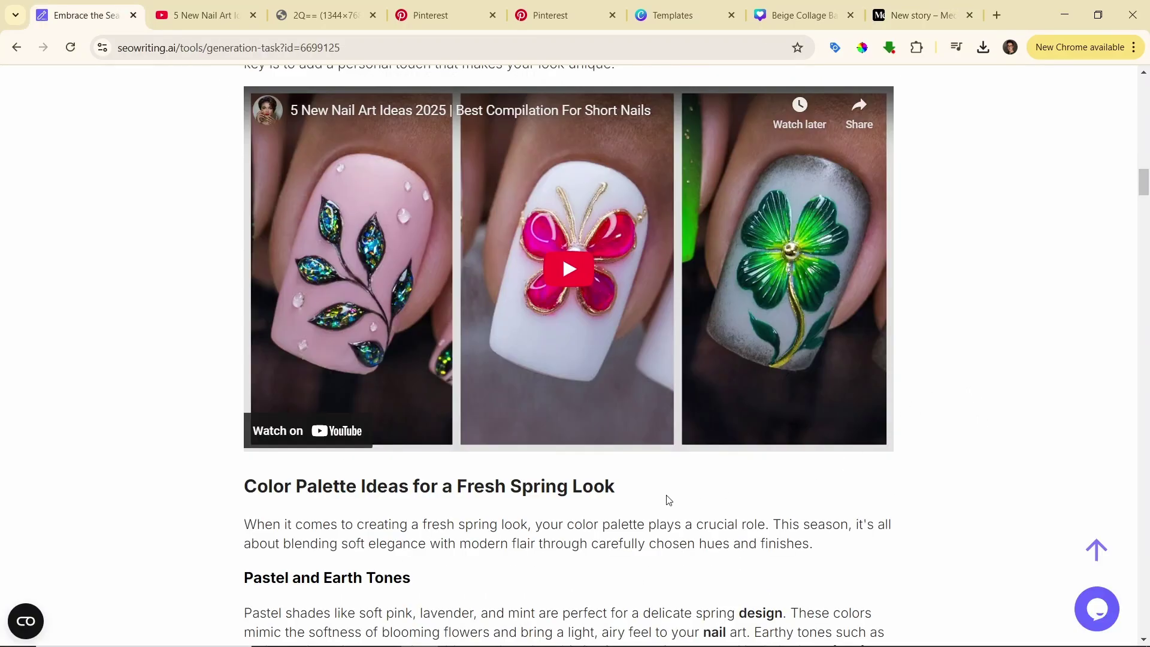
left_click_drag(616, 489, 432, 480)
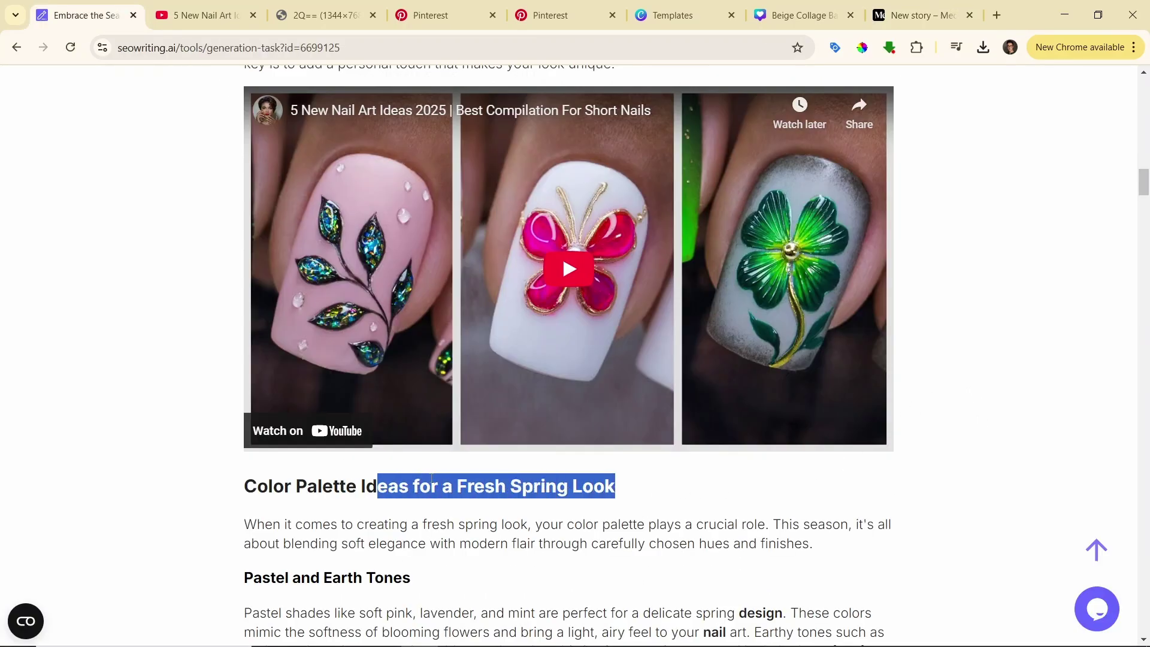
left_click(923, 6)
scroll(530, 289, "up", 10)
scroll(531, 292, "down", 10)
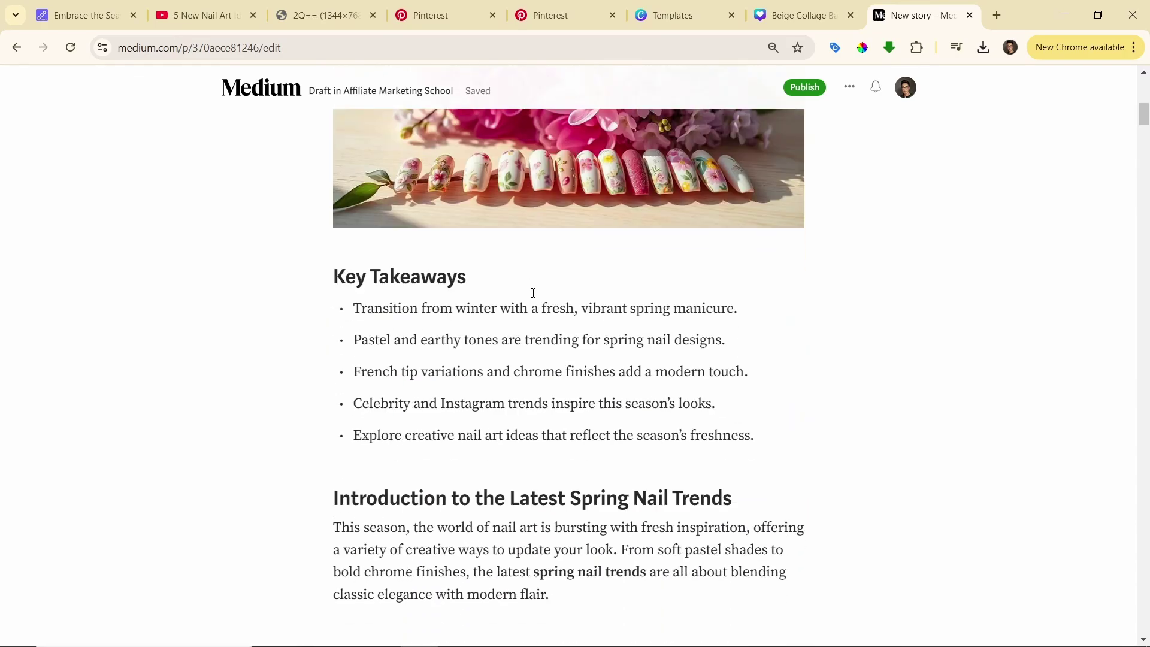
scroll(588, 192, "up", 3)
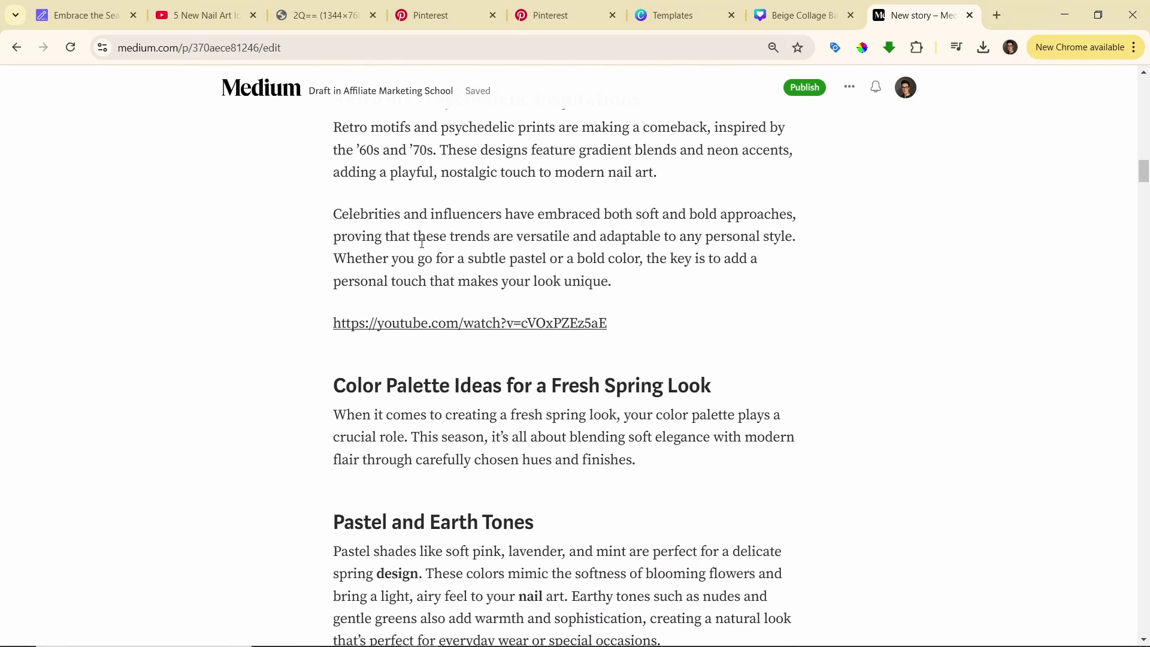
Step: Replace the plain YouTube link above "Color Palette Ideas for a Fresh Spring Look" with an embedded video from the same link
left_click(394, 326)
left_click_drag(642, 324, 333, 324)
key("ctrl+c")
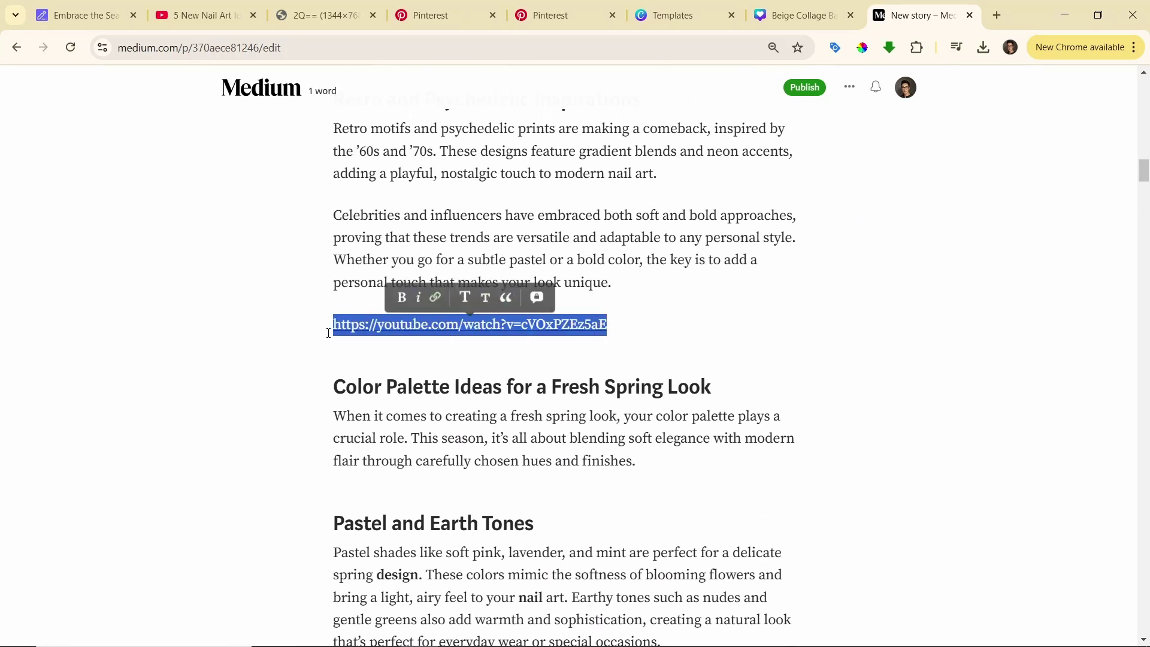
key("BackSpace")
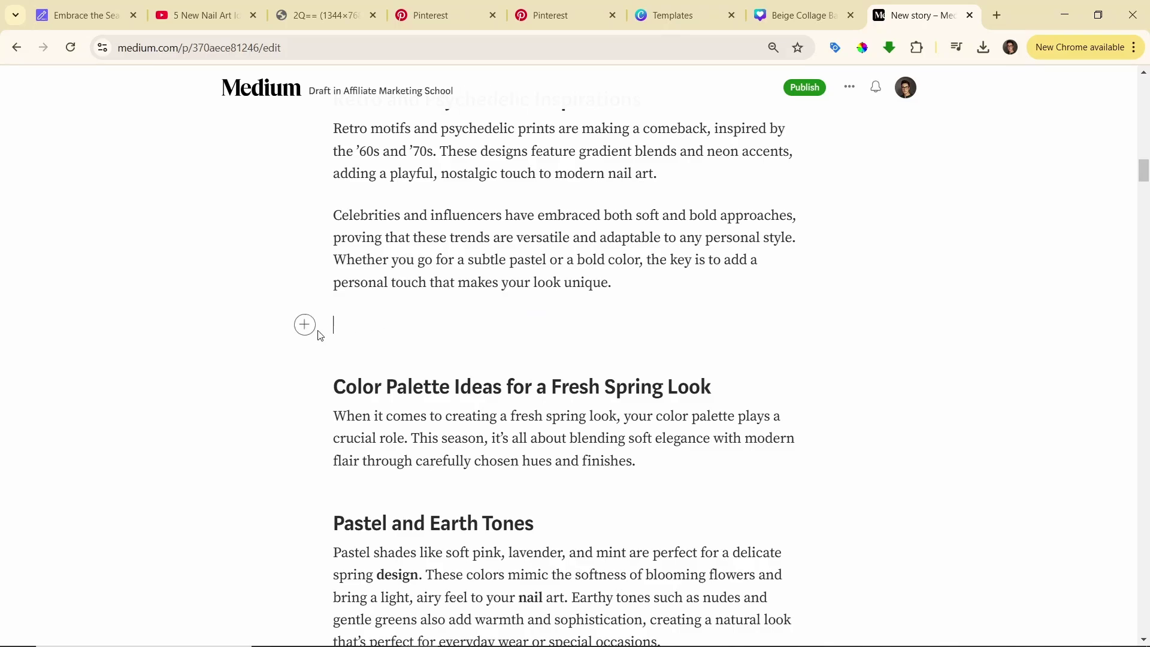
left_click(305, 326)
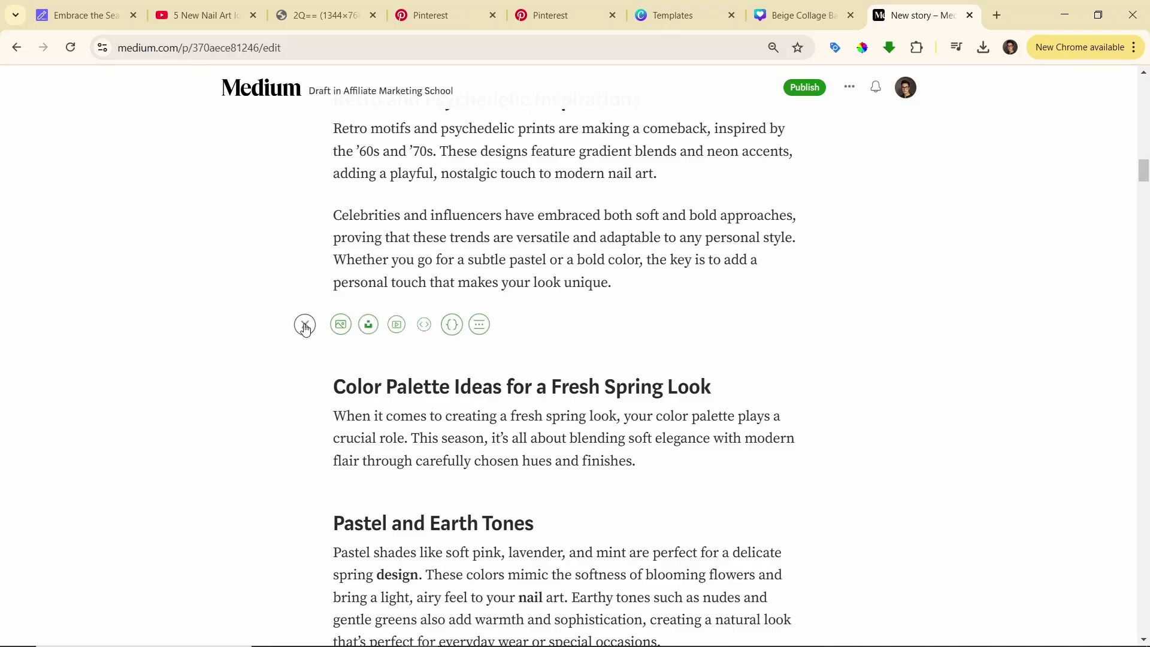
left_click(397, 325)
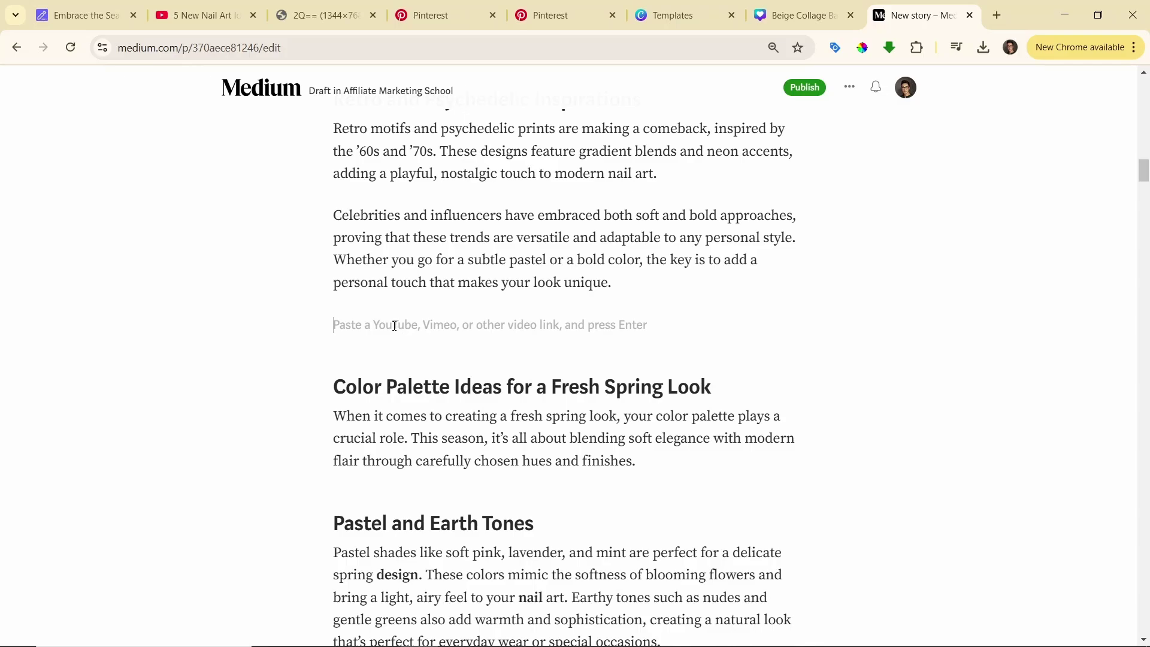
key("ctrl+v")
key("Return")
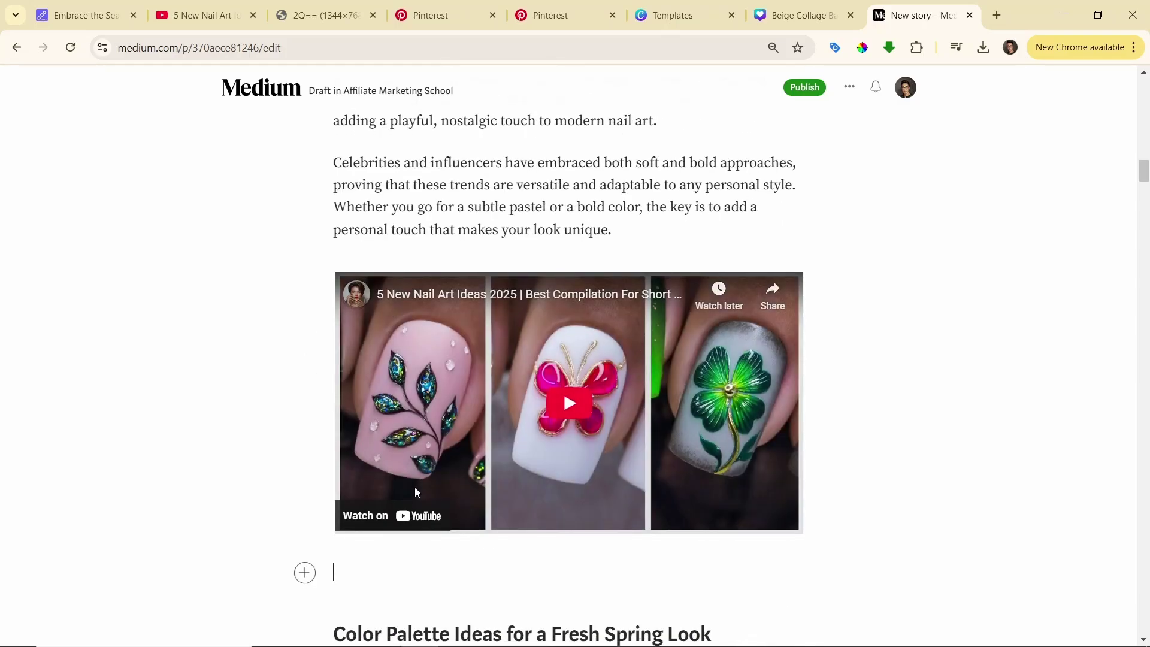
left_click(369, 514)
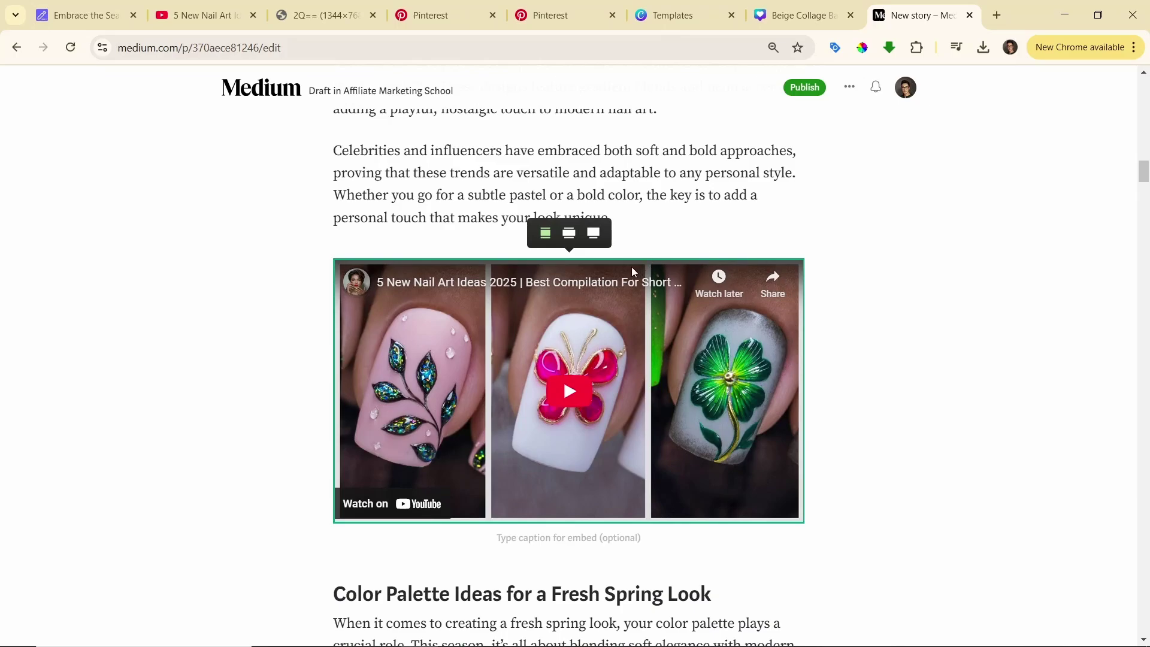
left_click(486, 548)
Step: Switch to the SEOWriting.AI article, open the floral nails image above "French Tip and Minimalist Nail Styles" on its own and save it
key("ctrl+1")
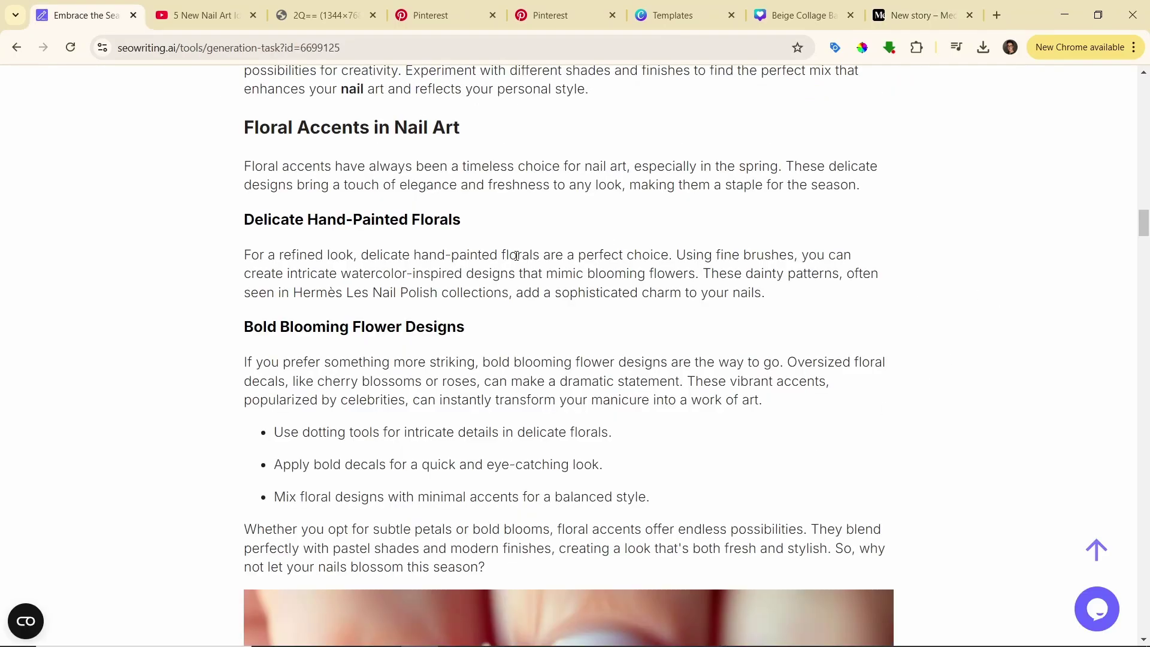
scroll(580, 324, "down", 5)
right_click(581, 313)
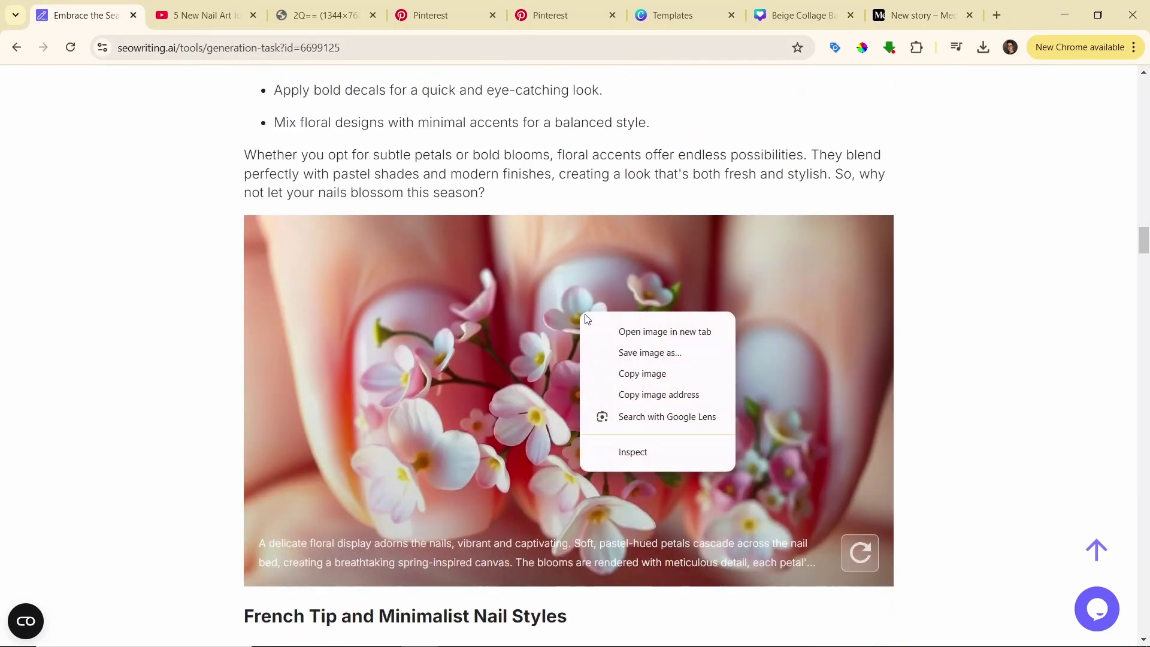
left_click(658, 332)
left_click(180, 15)
right_click(487, 224)
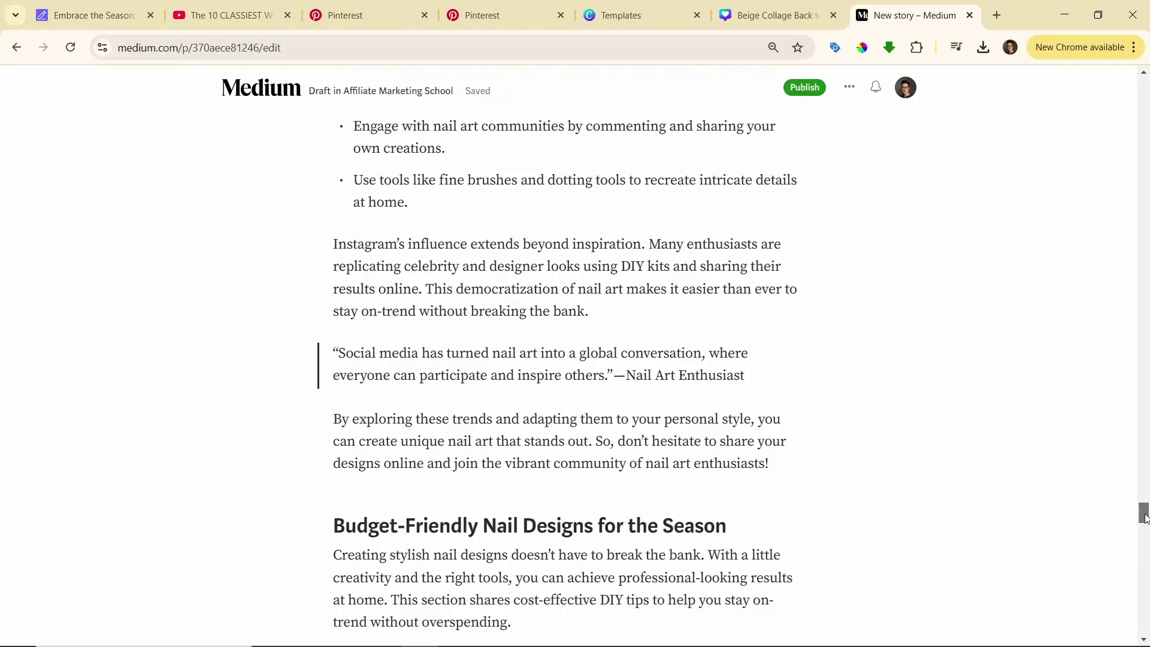
Step: Publish the Medium story to Affiliate Marketing School, copy its link and close the sharing dialog
left_click_drag(1144, 516, 959, 90)
left_click(819, 88)
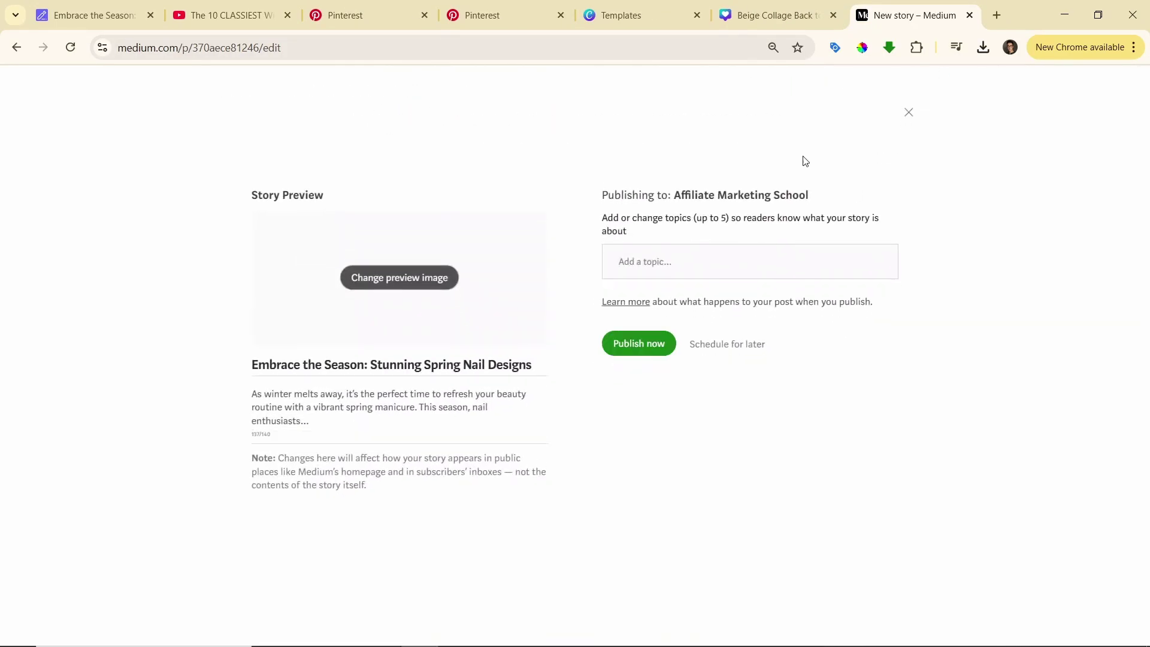
left_click(636, 344)
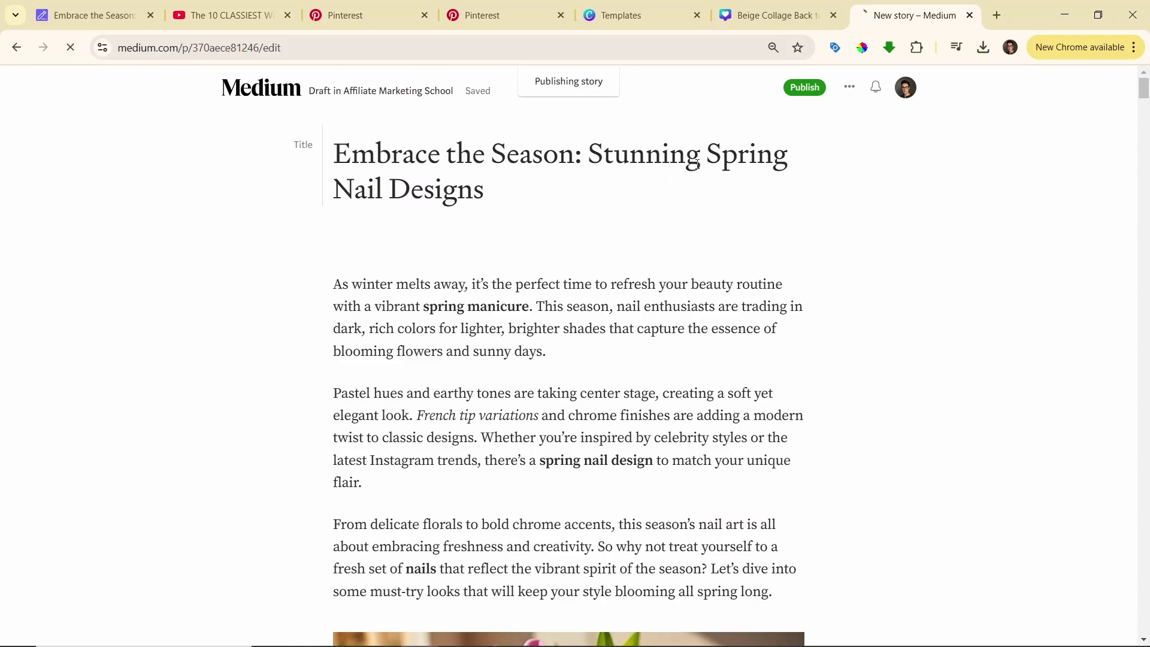
left_click(624, 481)
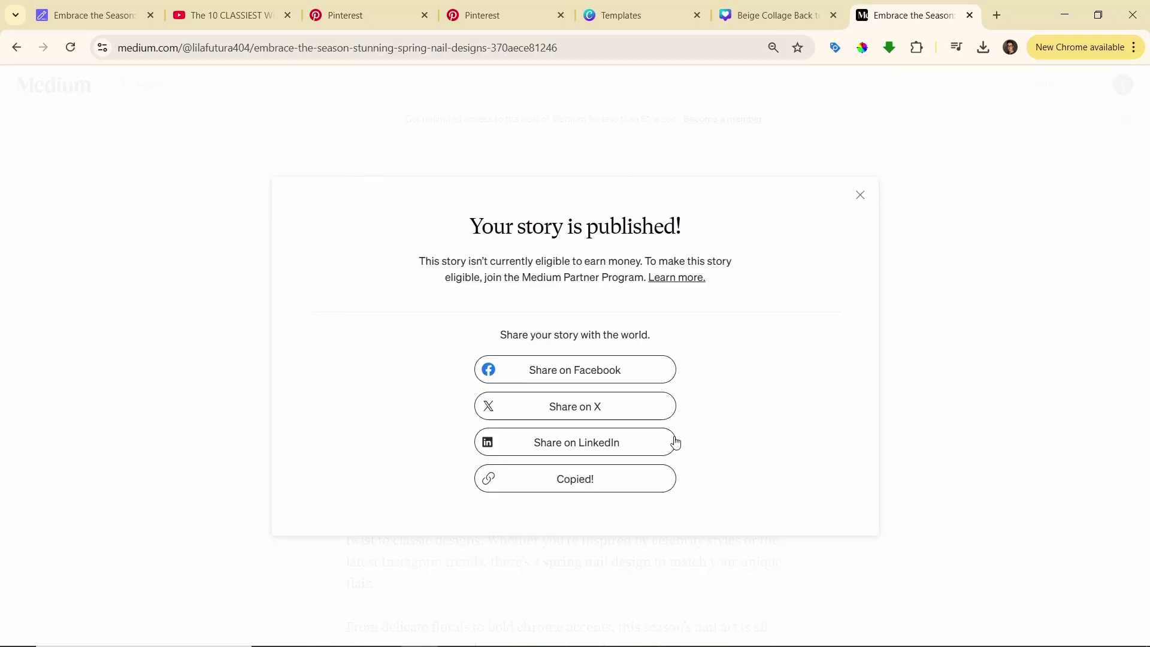
left_click(860, 197)
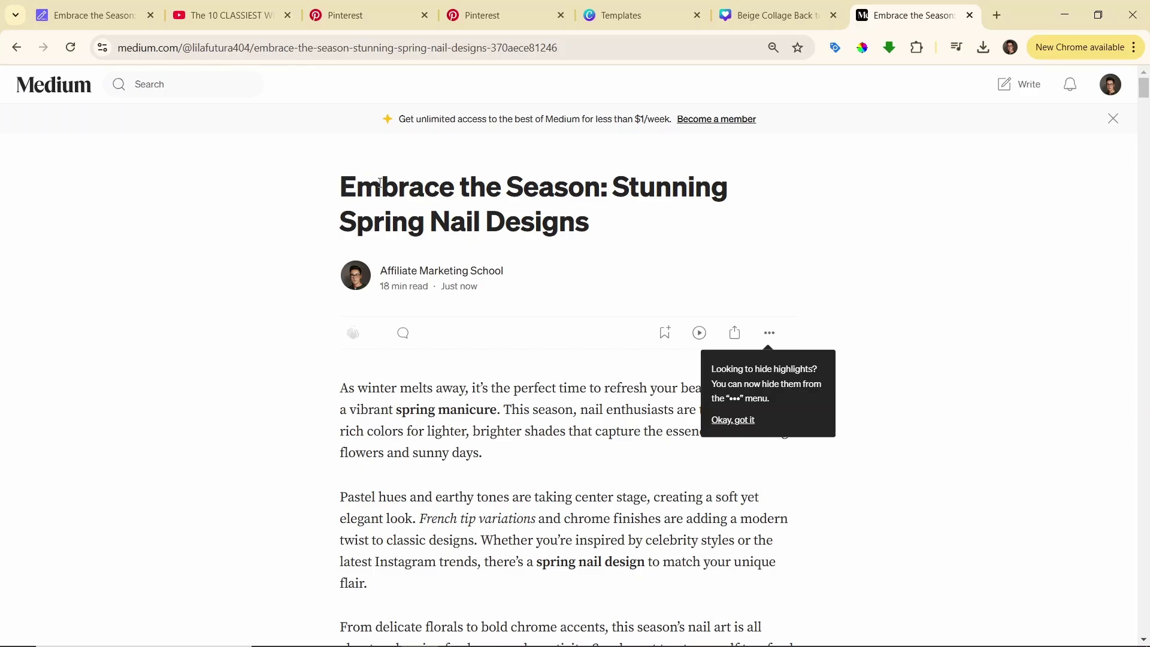
Step: Switch to the nail art profile on Pinterest and examine its monthly views and created Pins
key("alt+Tab")
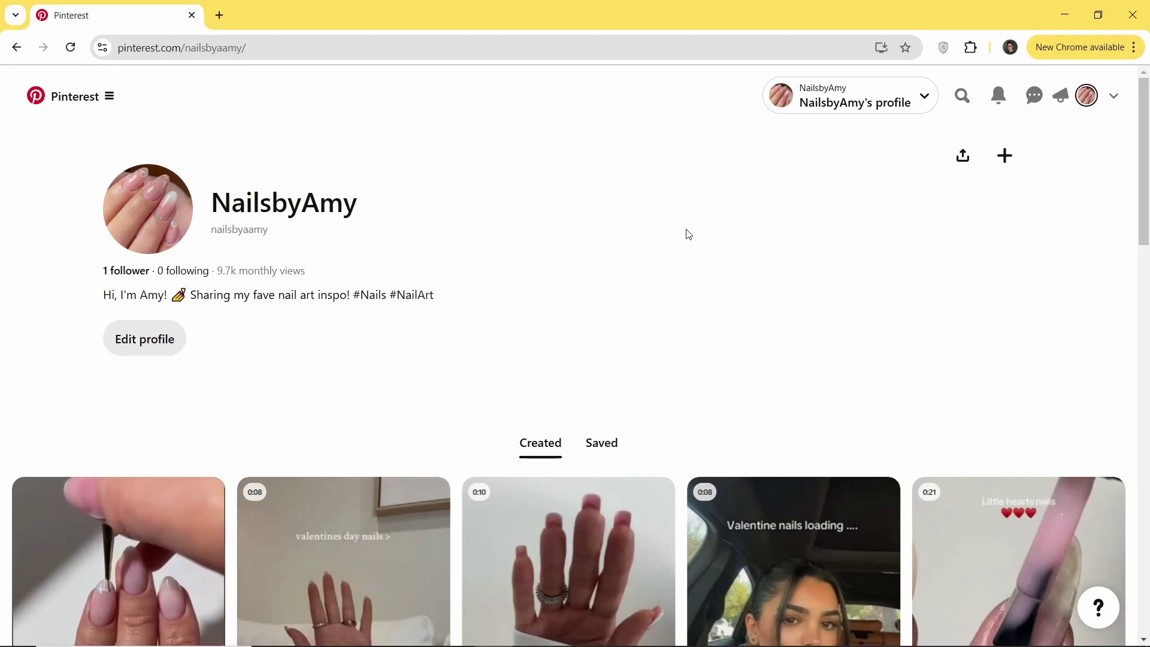
scroll(674, 265, "down", 1)
scroll(630, 231, "up", 1)
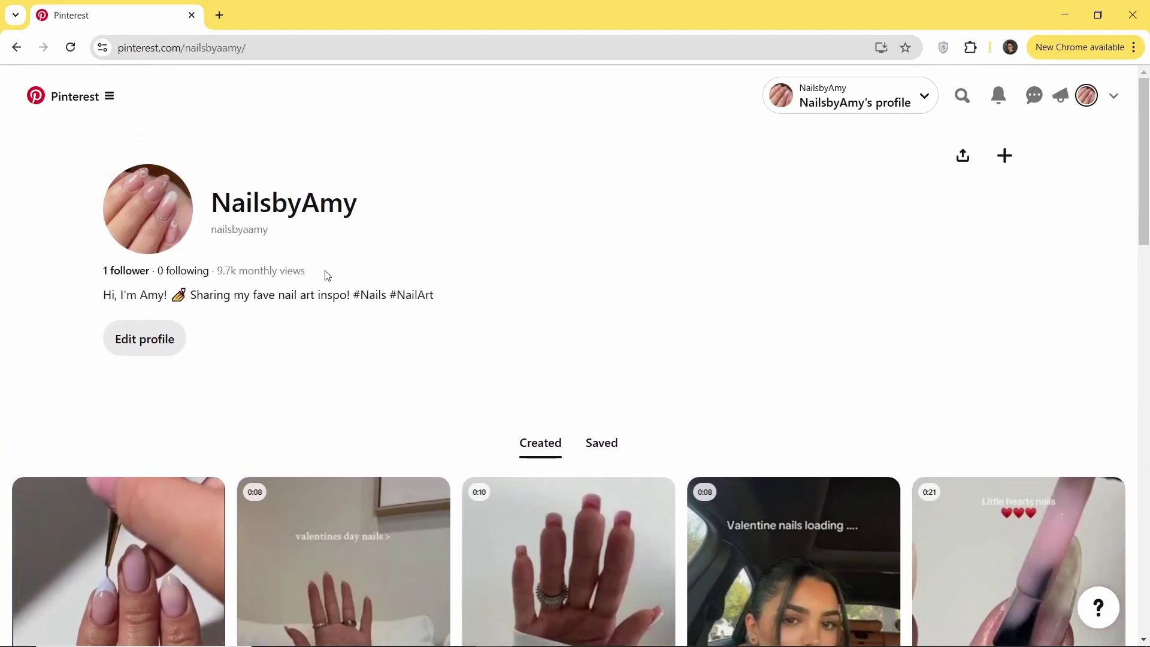
left_click_drag(328, 275, 217, 274)
left_click(502, 278)
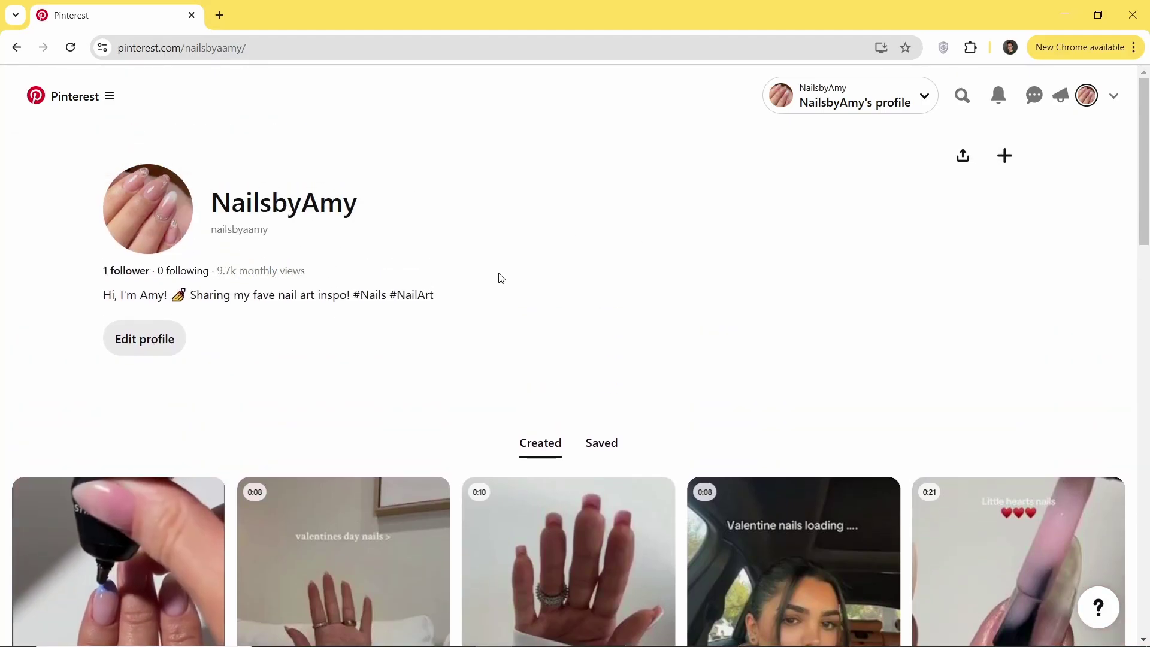
scroll(501, 278, "down", 15)
scroll(502, 293, "up", 12)
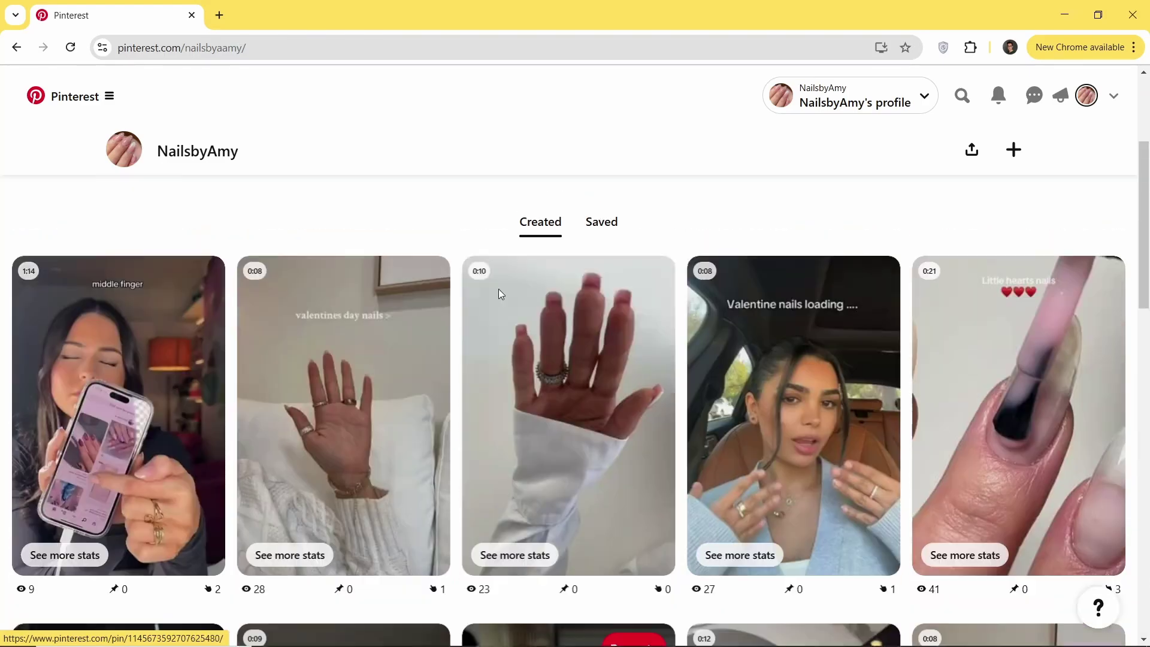
scroll(499, 289, "up", 4)
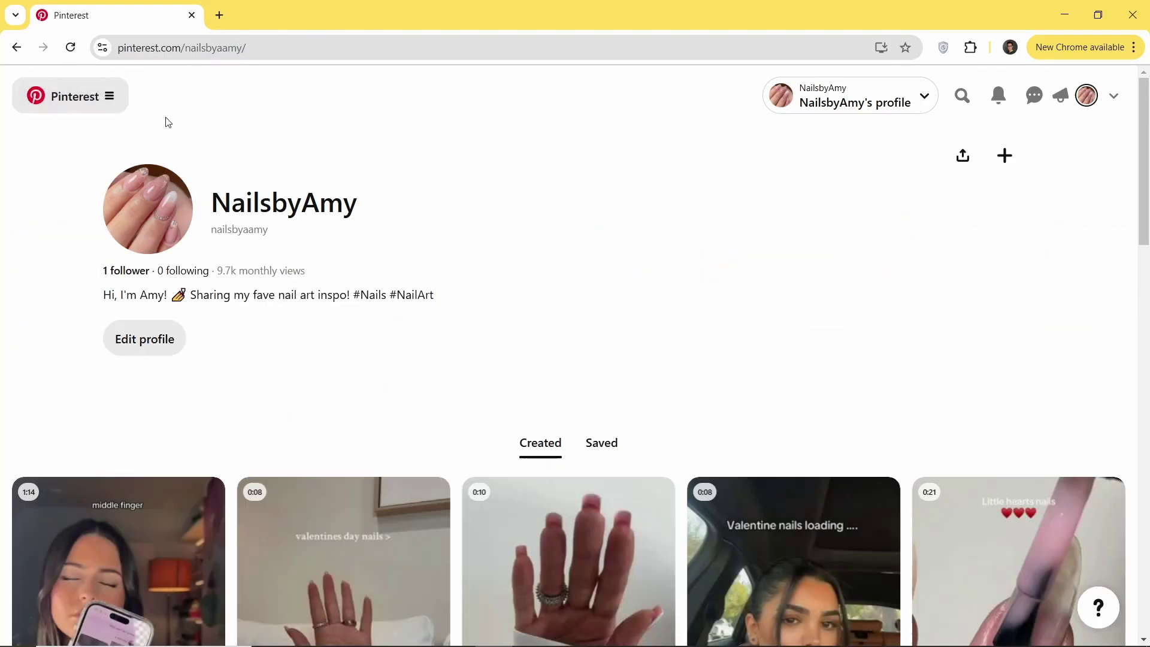
Step: Start a new organic Pin and upload the "Beige Collage Back to School" image from Downloads
mouse_move(90, 96)
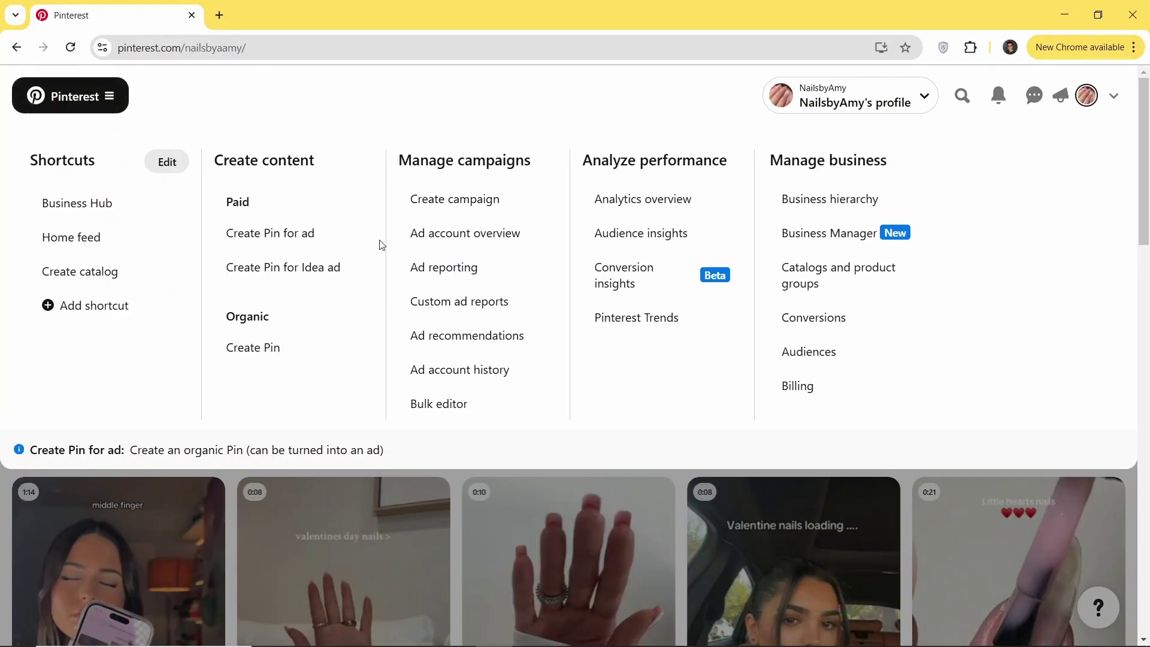
left_click(268, 348)
left_click(408, 321)
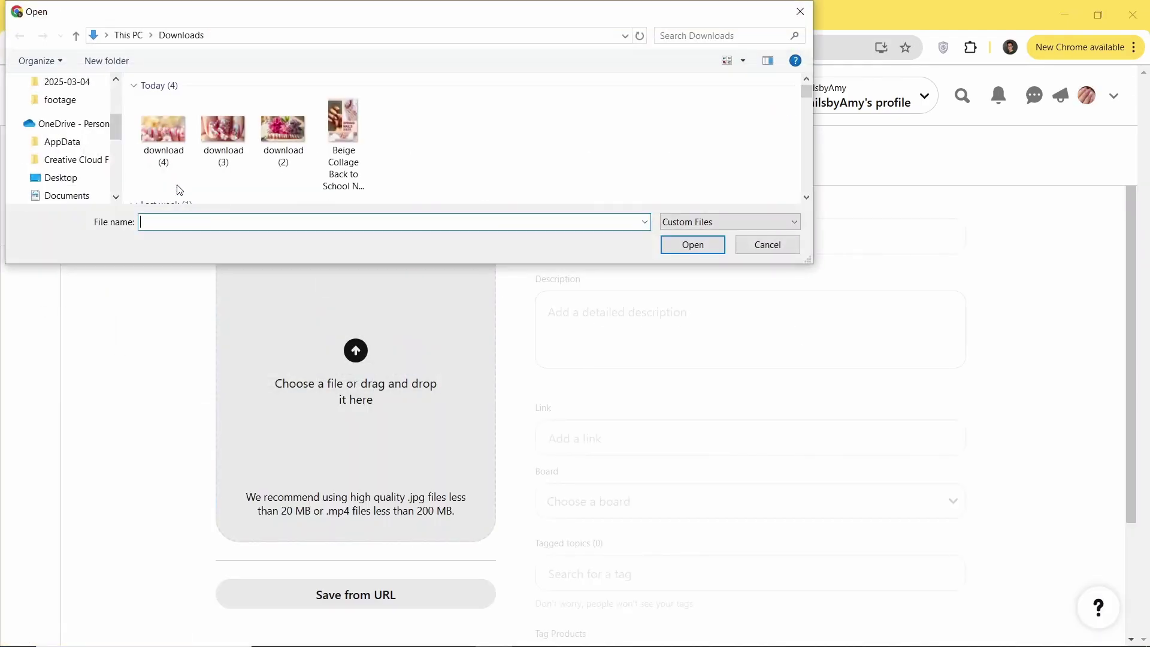
double_click(342, 142)
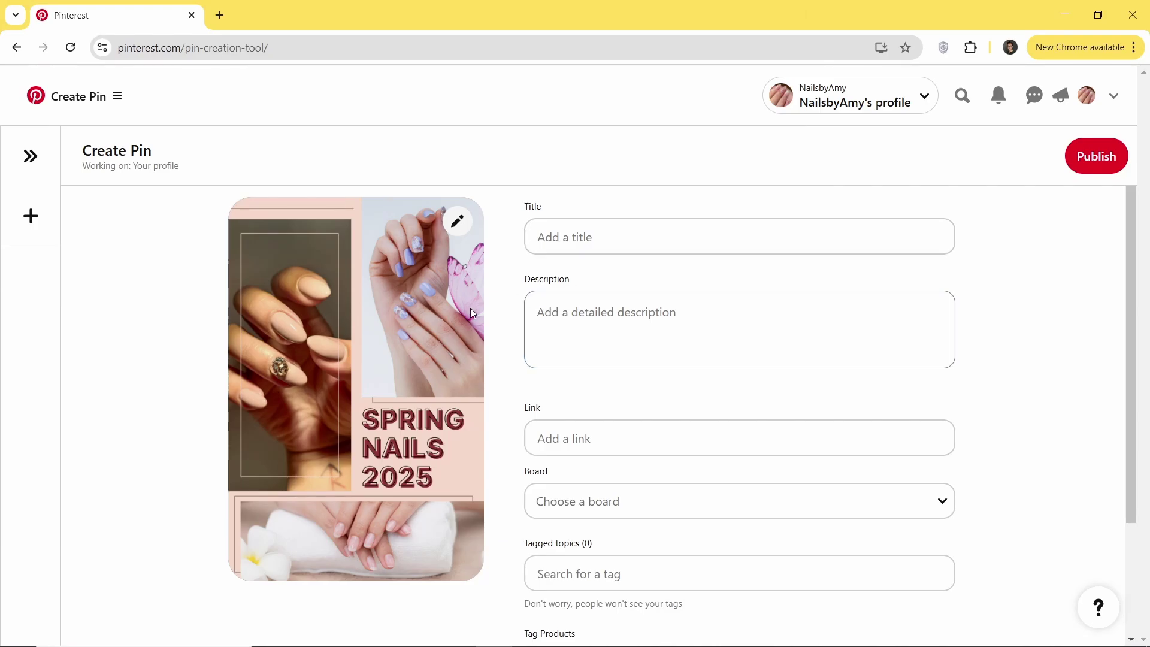
Step: In SEOWriting.AI, show the Syndication text and copy its caption "Spring Nail Art Trends 2023 | Pastel Hues, Chrome Accents, and More!" into the Pin's title
key("alt+Tab")
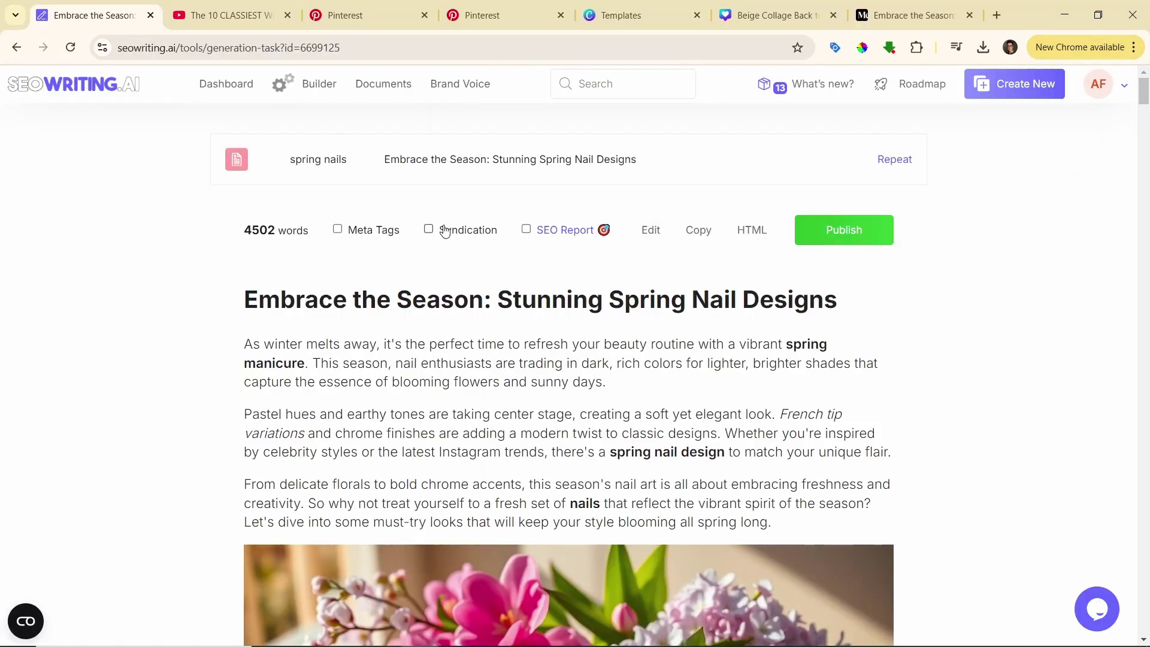
left_click(429, 230)
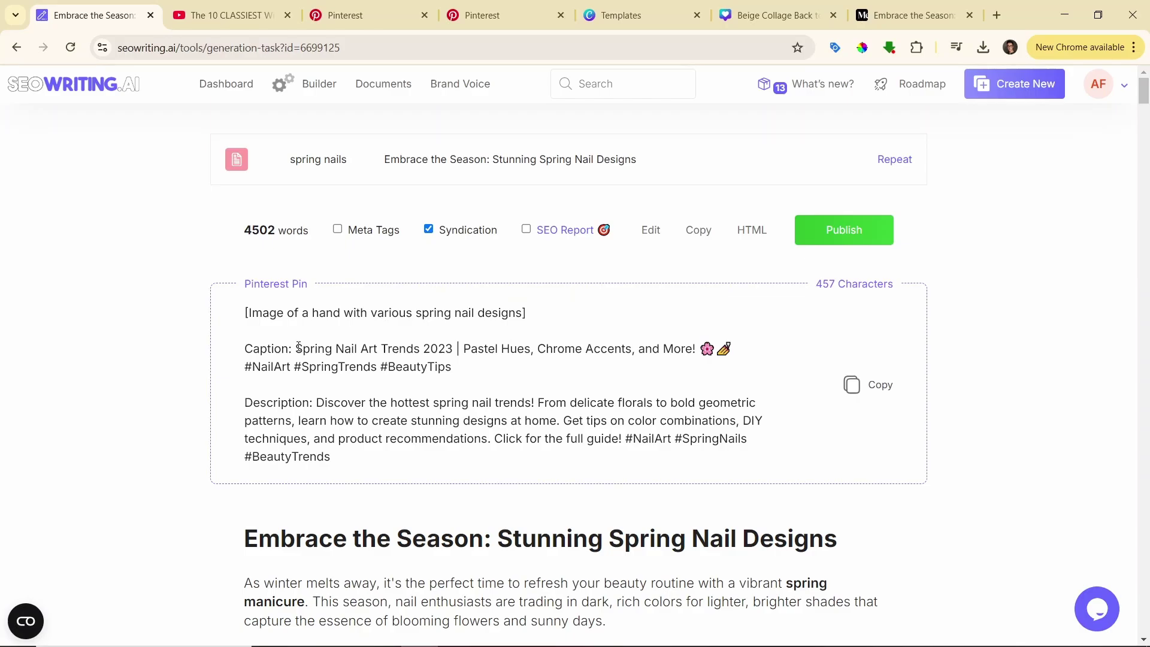
left_click_drag(298, 347, 498, 348)
key("alt+Tab")
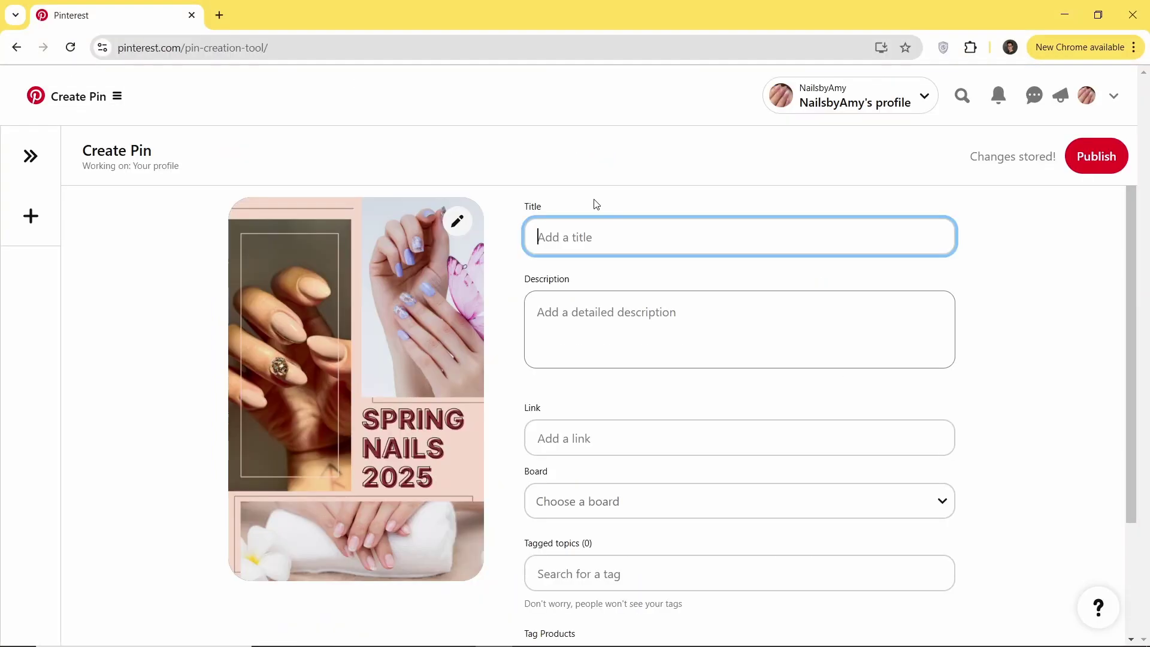
key("ctrl+v")
left_click_drag(642, 234, 538, 238)
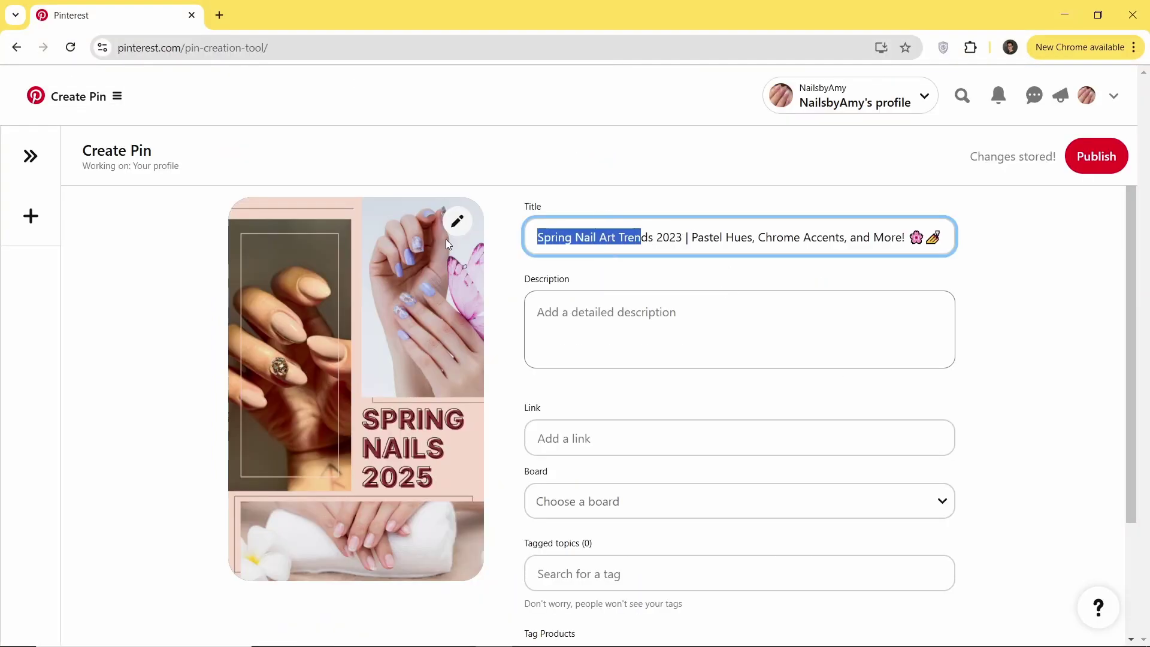
Step: Change the year in the Pin title to 2025 and copy SEOWriting.AI's "Discover the hottest spring nail trends!" description with hashtags into the Pin's description
key("alt+Tab")
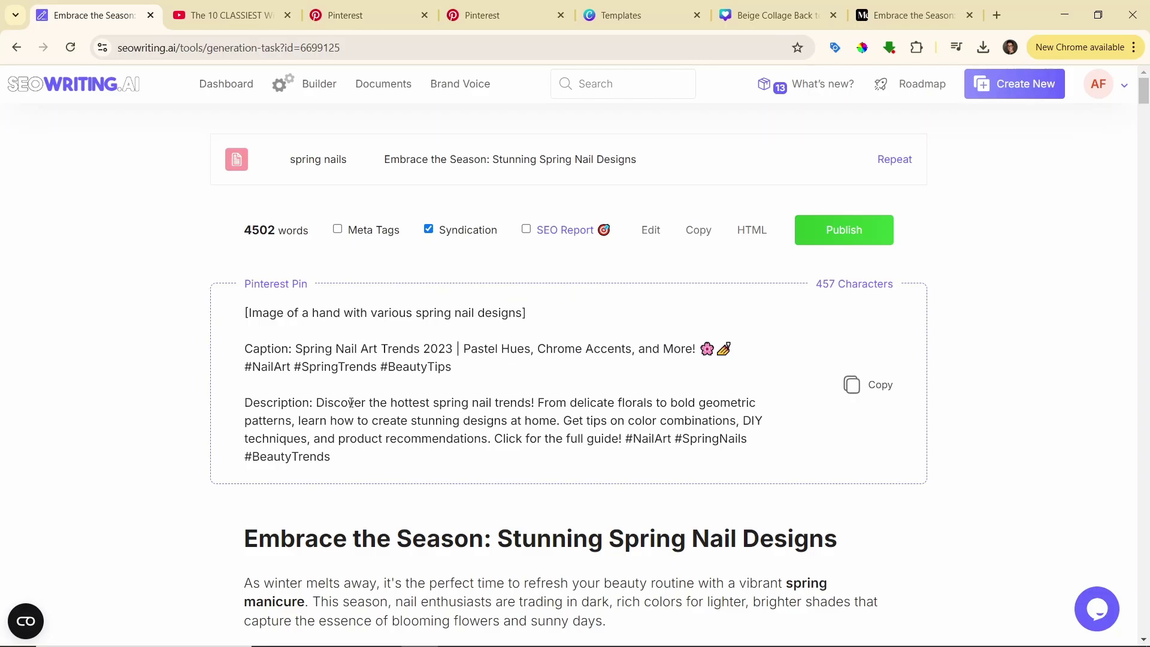
left_click_drag(320, 401, 354, 459)
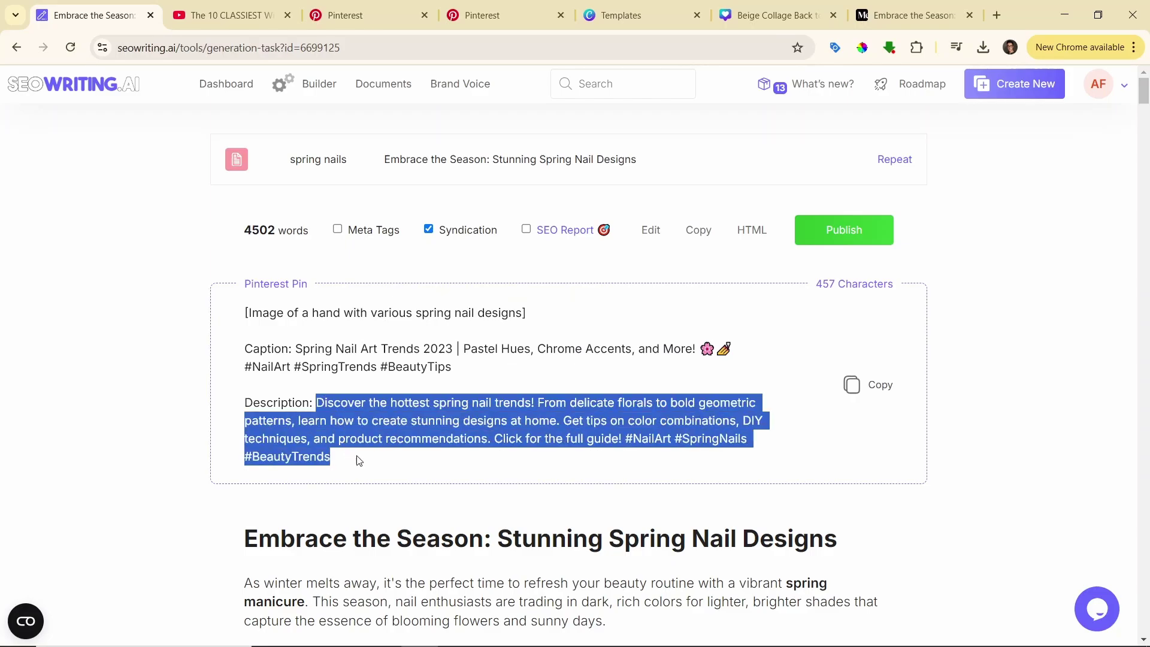
key("alt+Tab")
left_click(736, 314)
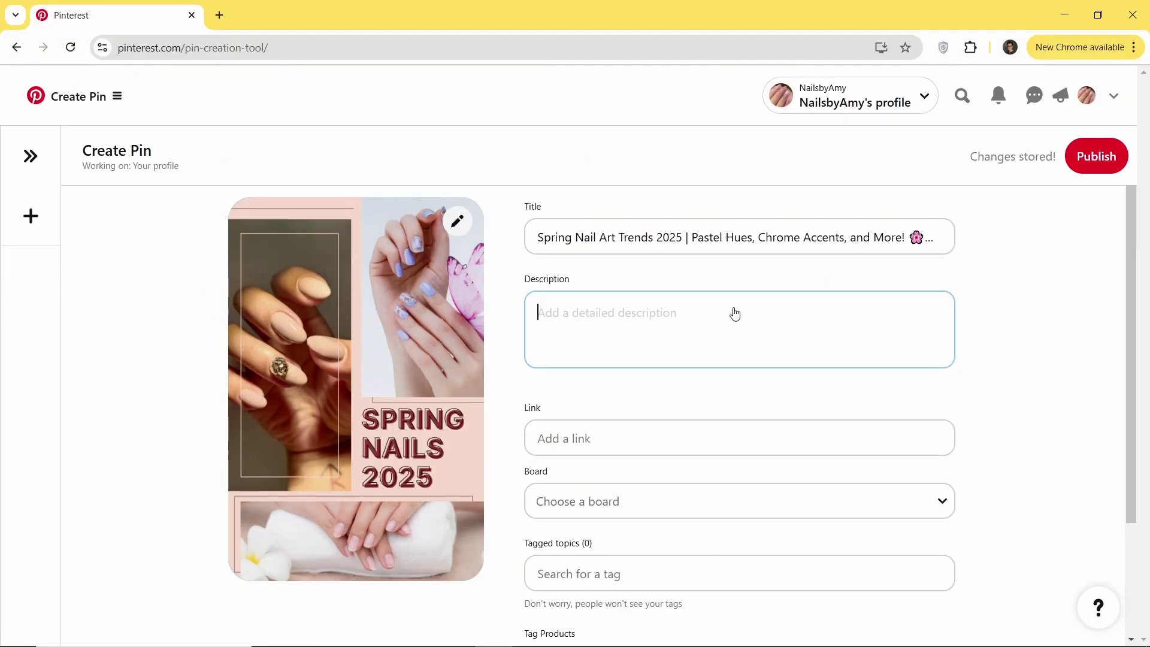
key("ctrl+v")
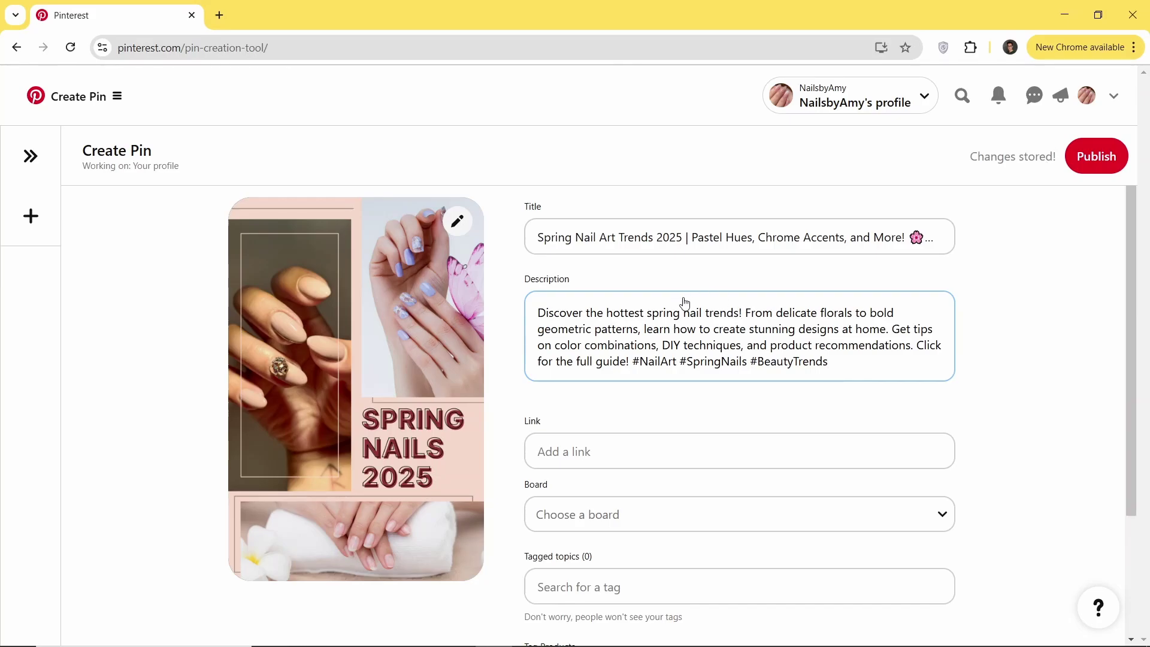
left_click(929, 353)
left_click(693, 362)
left_click(803, 364)
Step: Switch to the published Medium story and copy its link from the sharing options
key("alt+Tab")
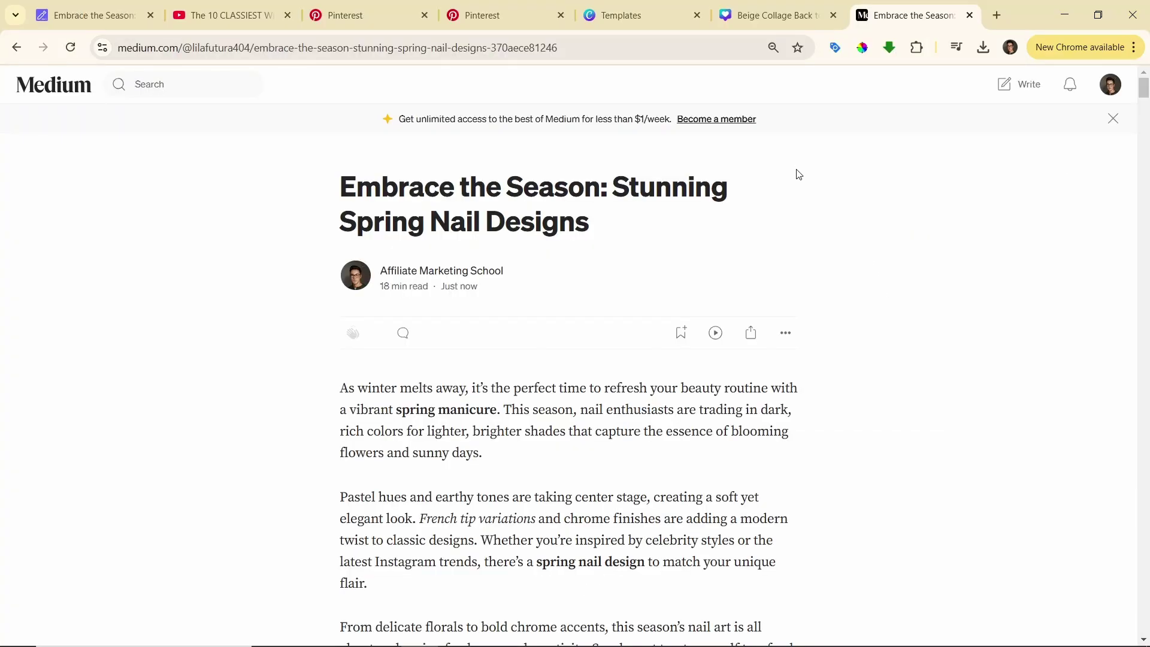
left_click(753, 333)
left_click(725, 369)
Step: Review the Medium story's text from Key Takeaways through the Pastel Hues vs. Bold Colors section
scroll(701, 371, "down", 12)
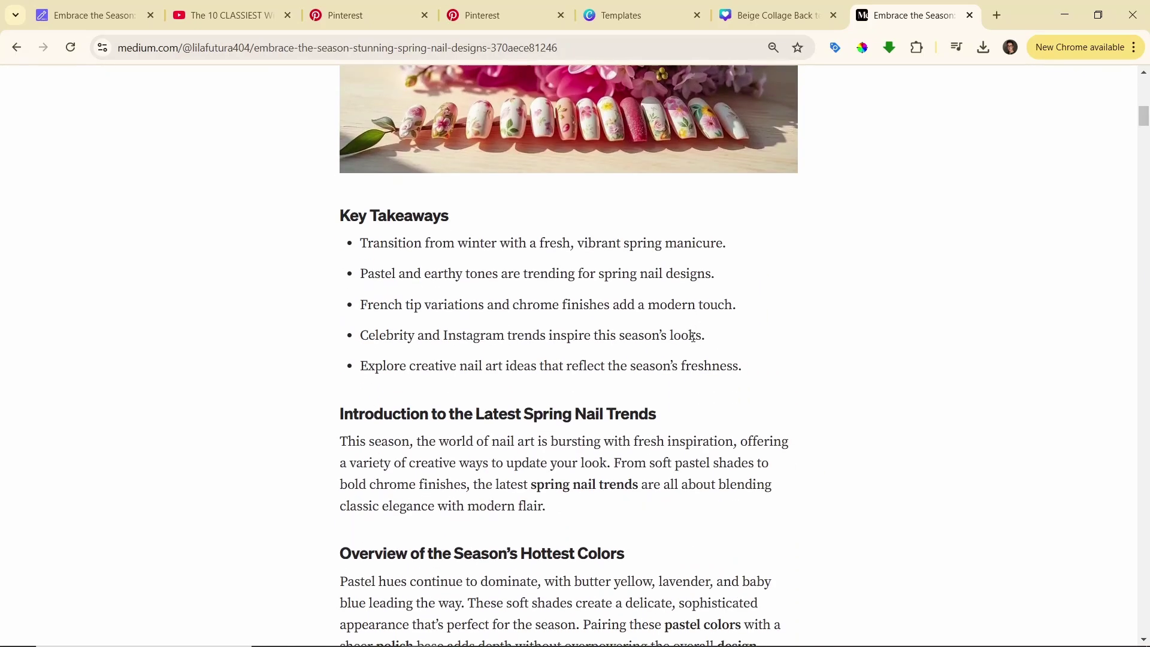
scroll(607, 287, "down", 13)
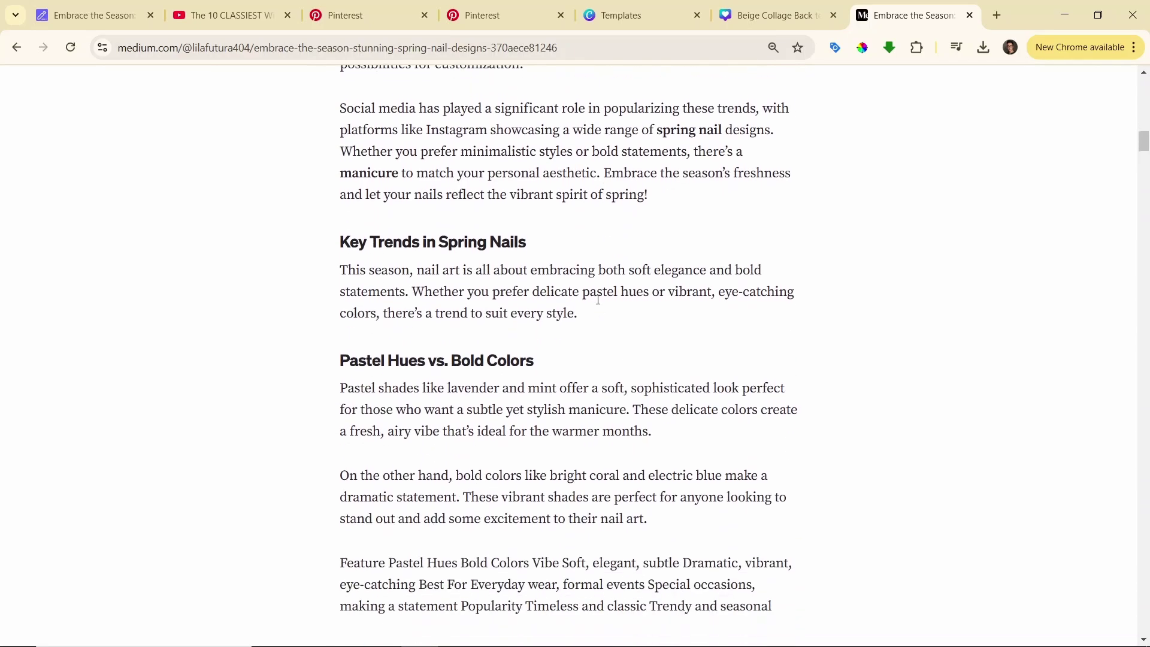
scroll(591, 301, "down", 3)
scroll(591, 301, "up", 3)
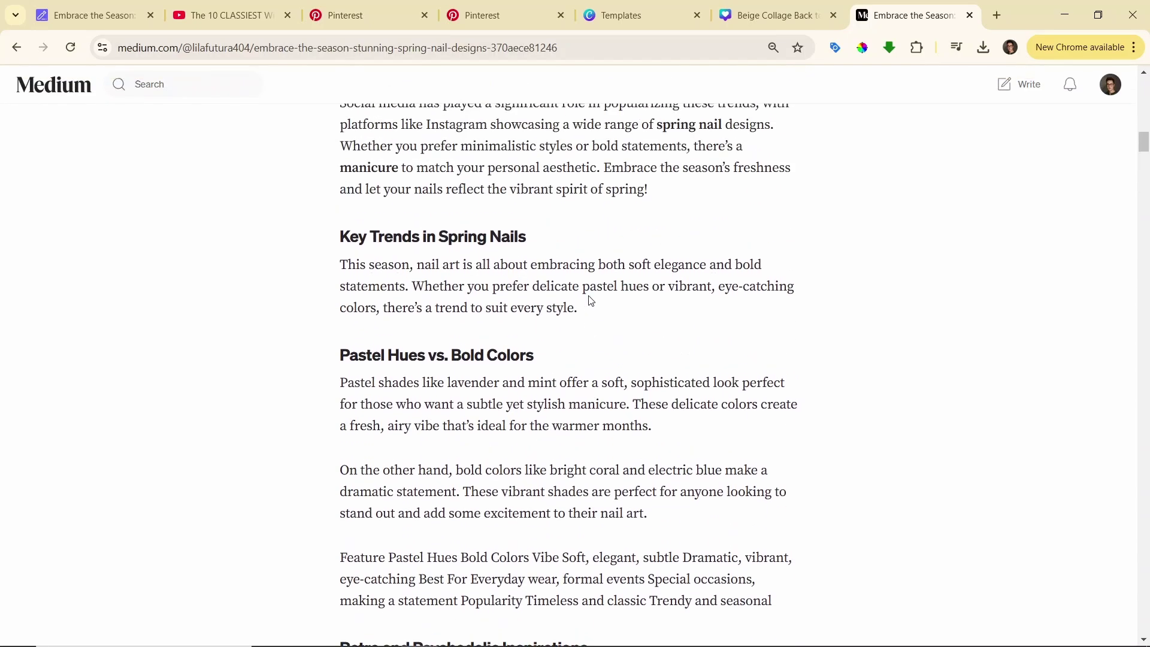
scroll(591, 300, "down", 1)
scroll(591, 300, "up", 1)
scroll(584, 291, "up", 18)
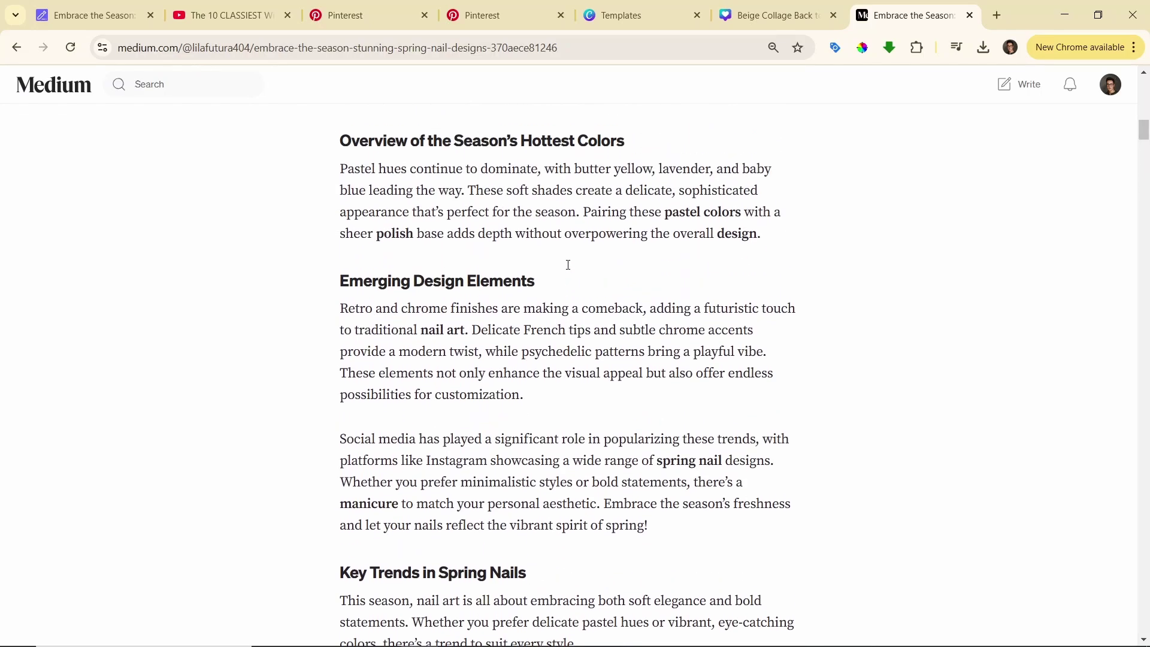
Step: Open Bitly, start a new shortened link and set its destination to the copied Medium story URL
left_click(997, 15)
type("bit")
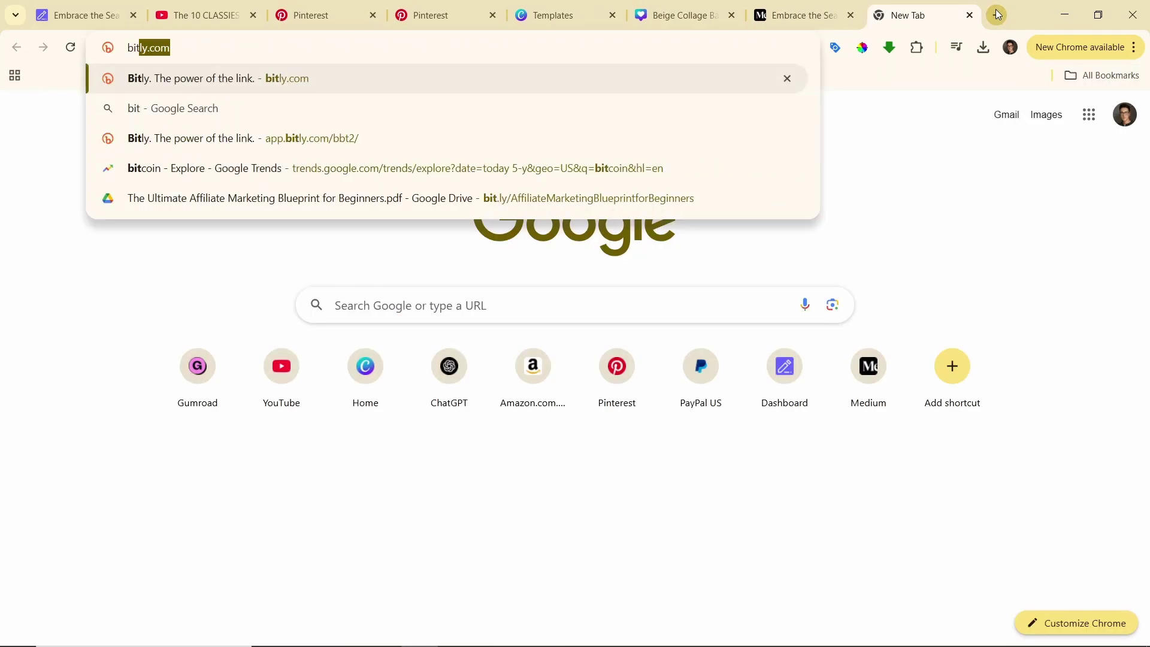
key("Return")
left_click(24, 138)
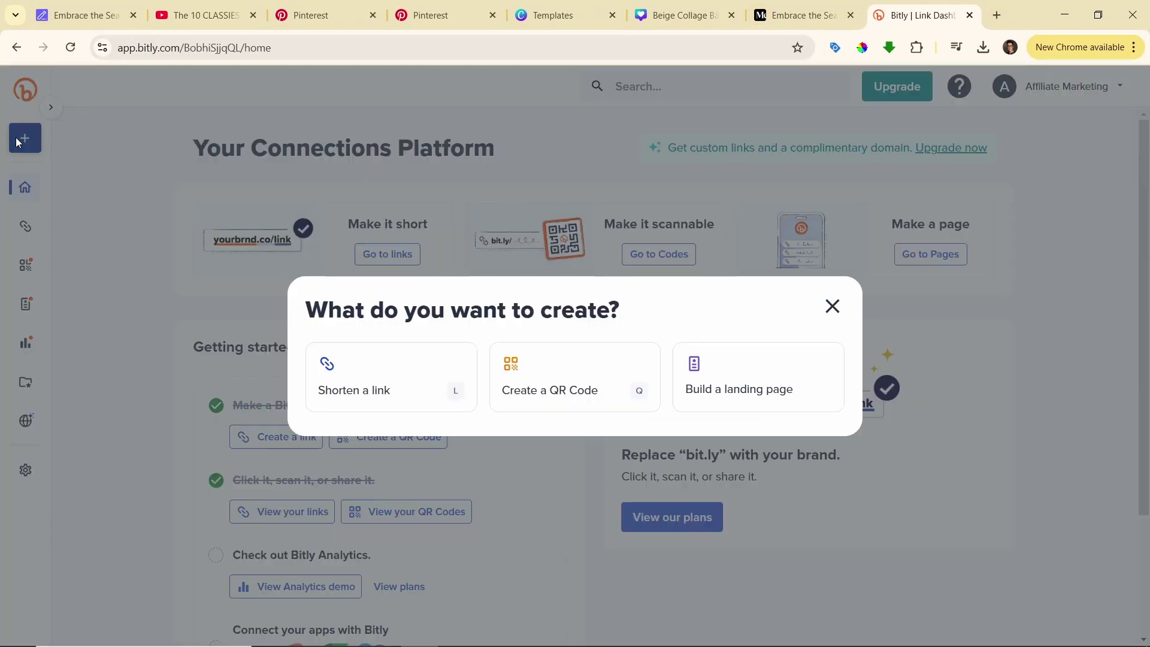
left_click(358, 383)
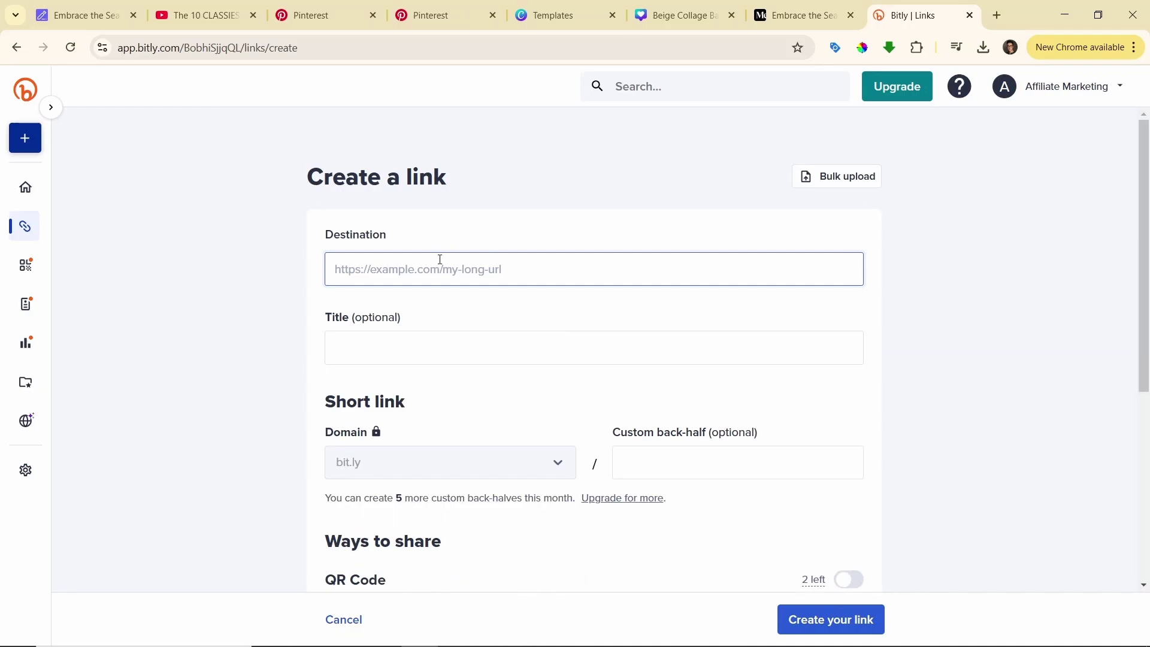
key("ctrl+v")
Step: Give the short link the custom back-half "springnails2025", create it and copy it
scroll(613, 329, "down", 5)
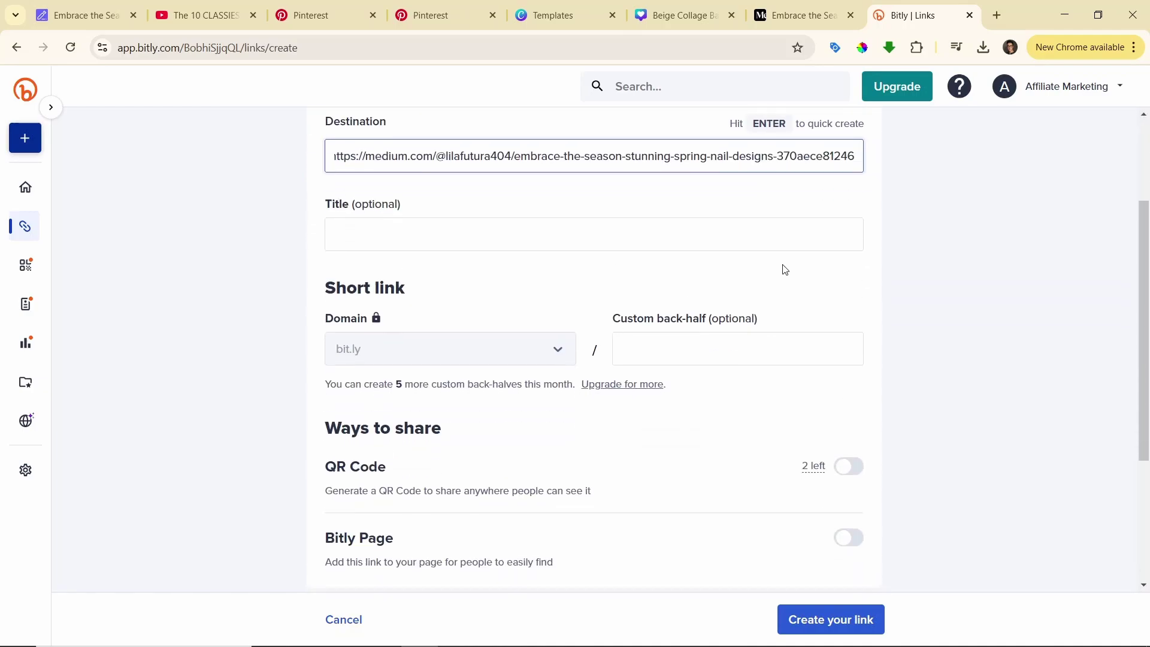
left_click(700, 206)
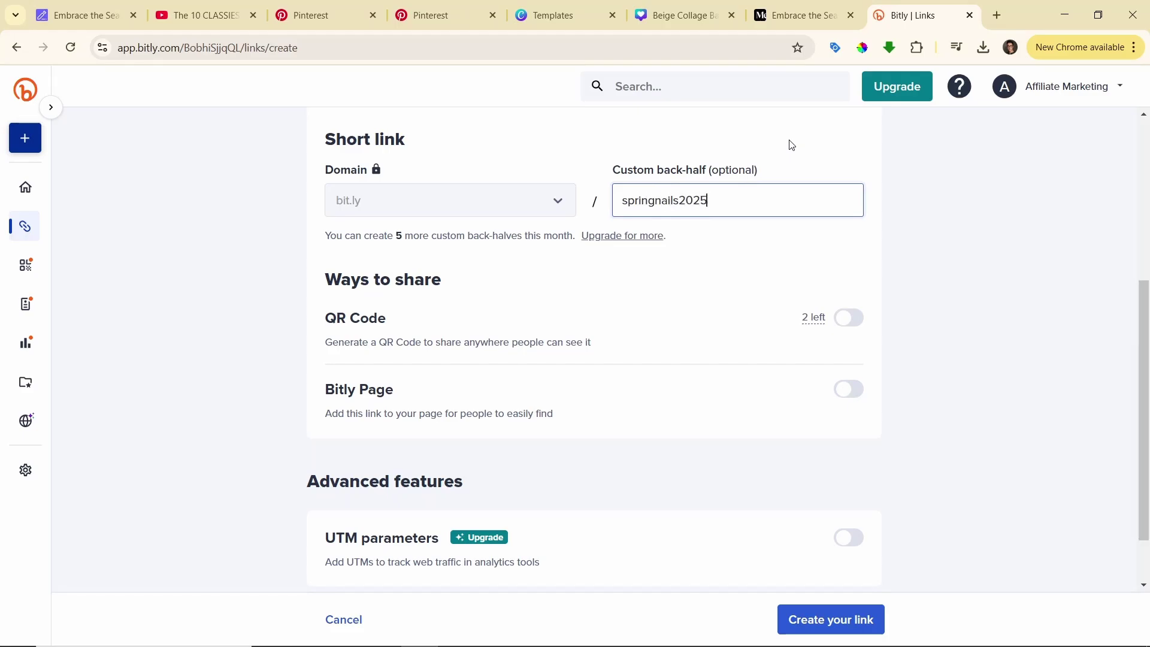
key("Return")
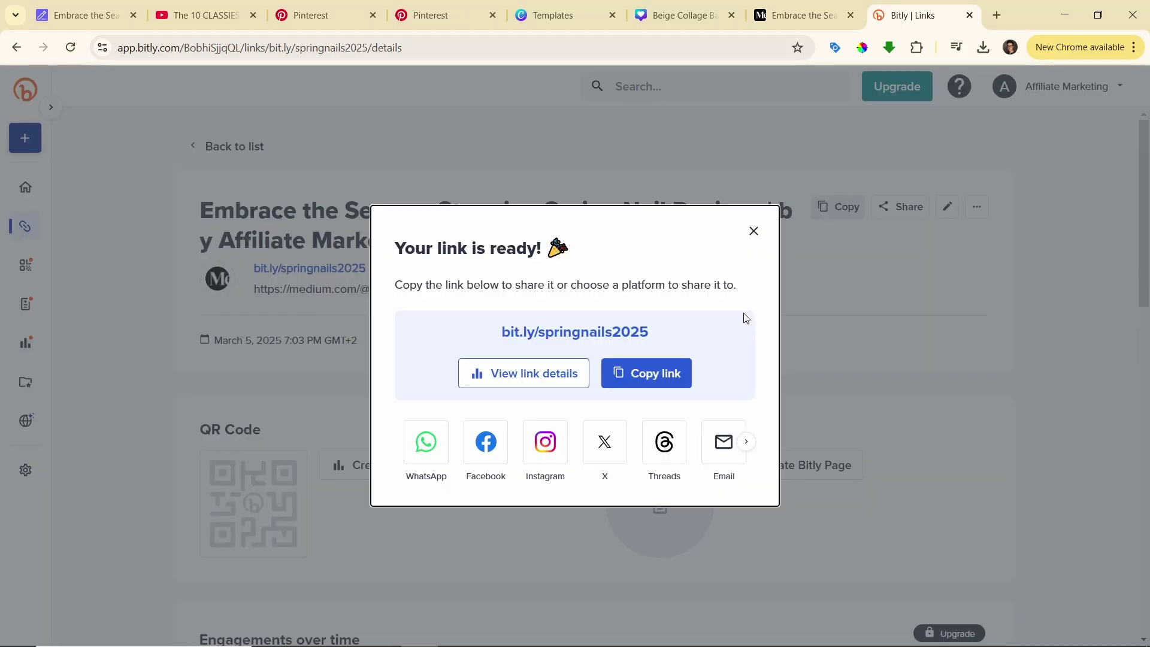
left_click(662, 375)
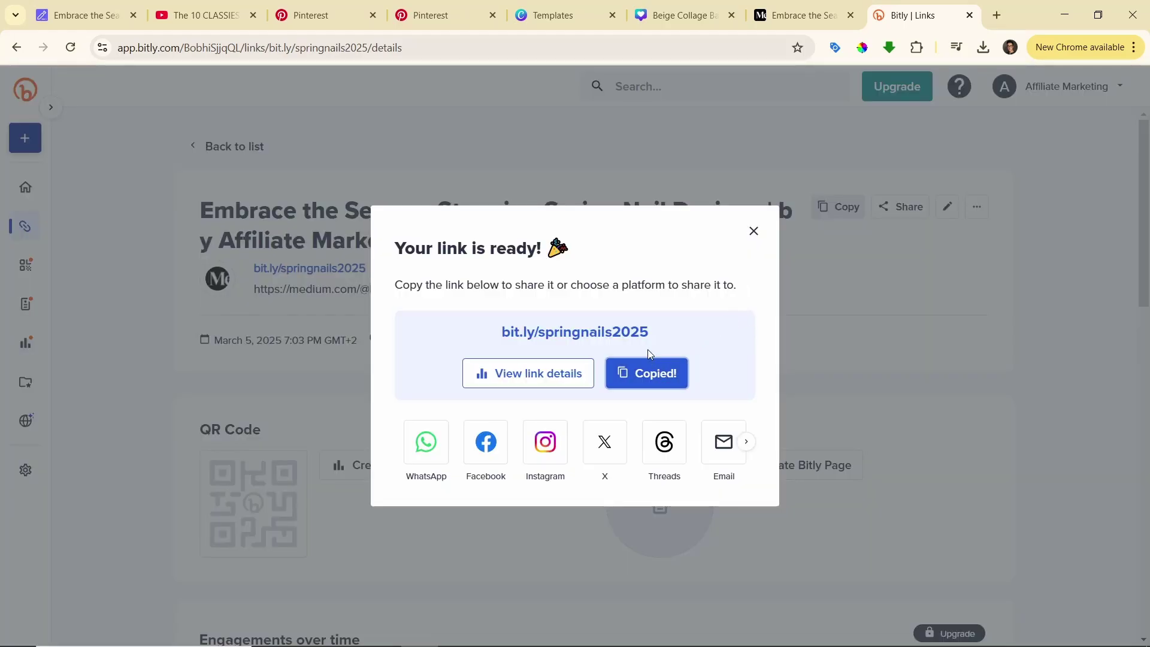
key("alt+Tab")
left_click(598, 433)
key("ctrl+v")
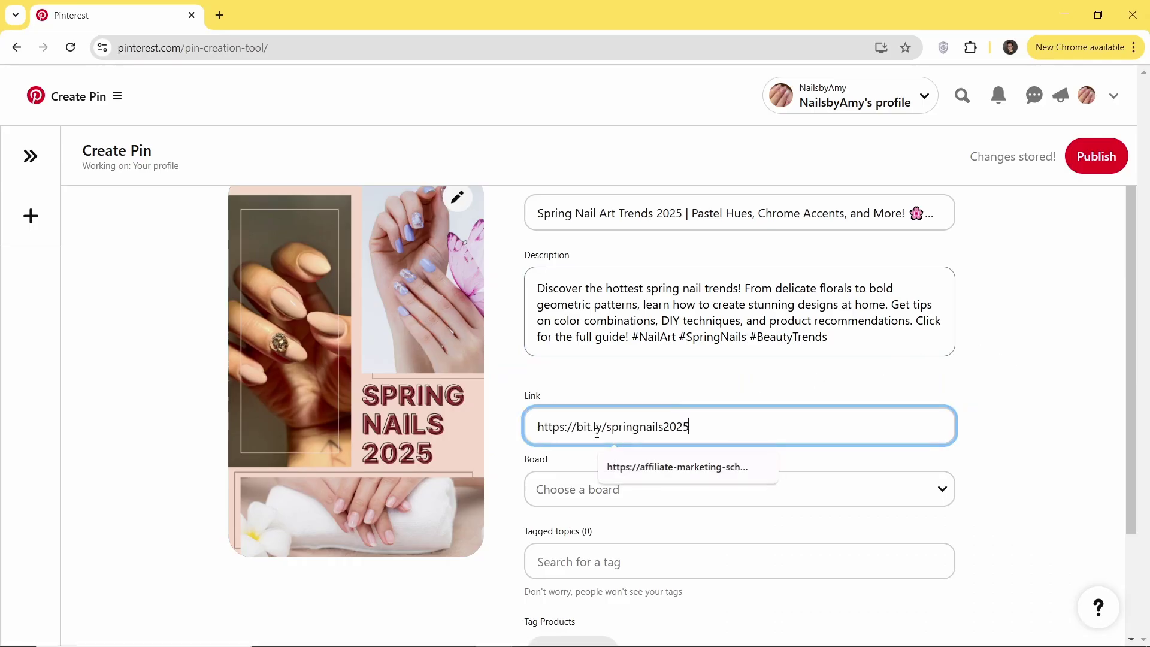
left_click(1053, 401)
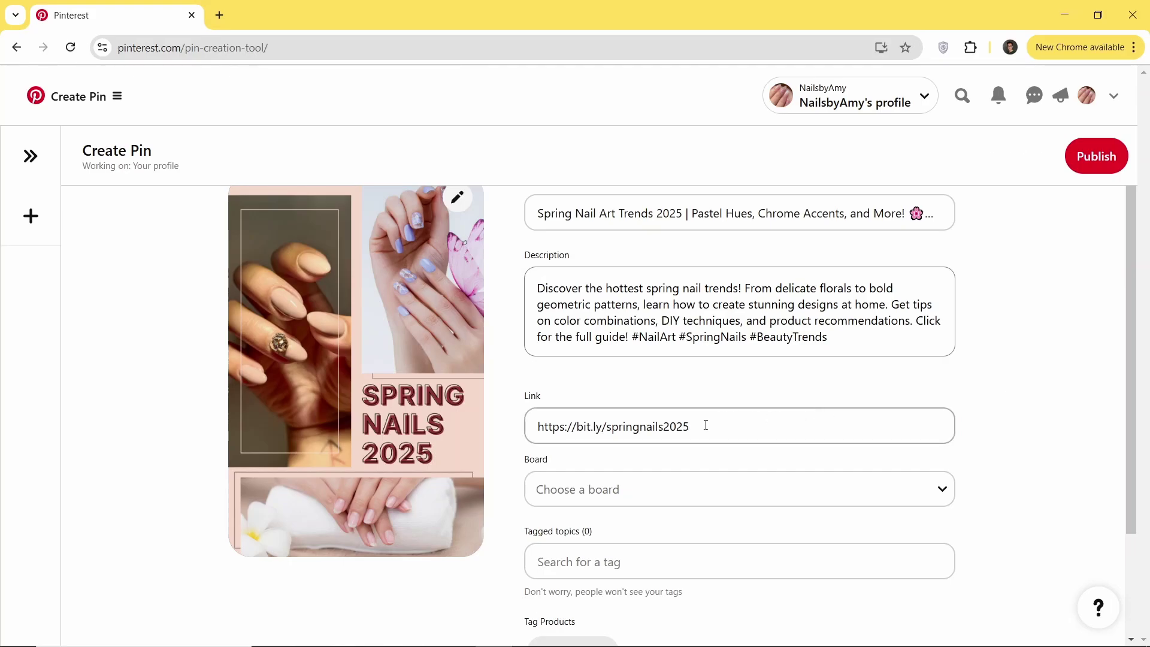
left_click_drag(706, 423, 538, 427)
scroll(1031, 387, "down", 1)
left_click(1016, 354)
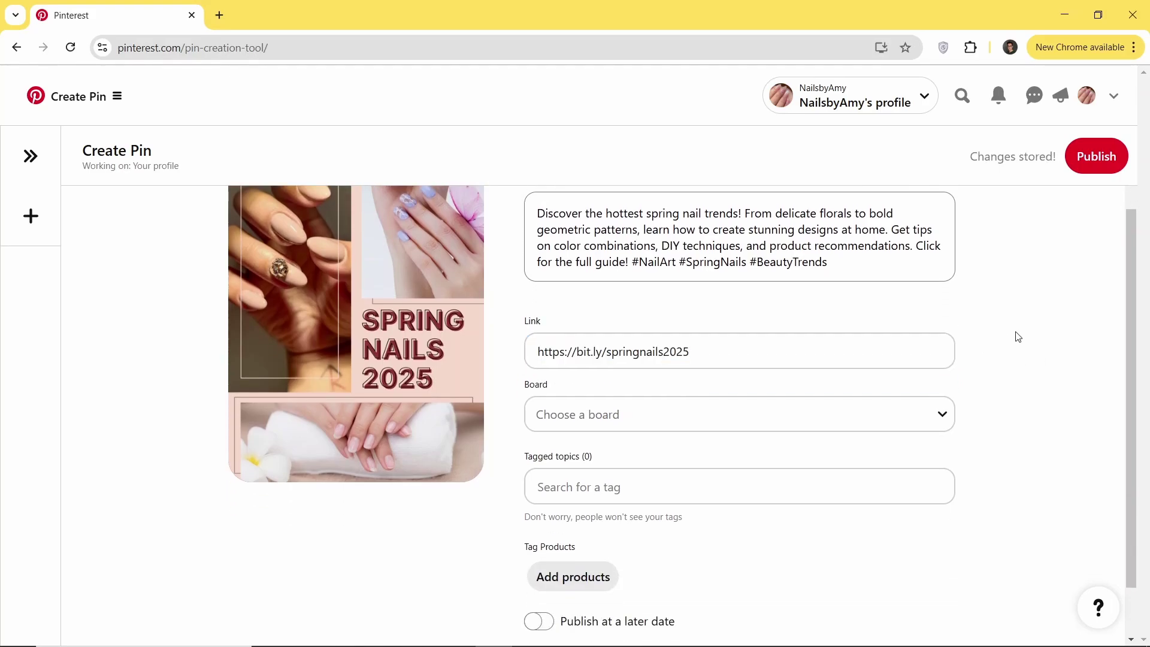
Step: Assign the Pin to the Spring Nails board, leave its tagged topics empty and publish it
scroll(1043, 353, "down", 1)
left_click(801, 352)
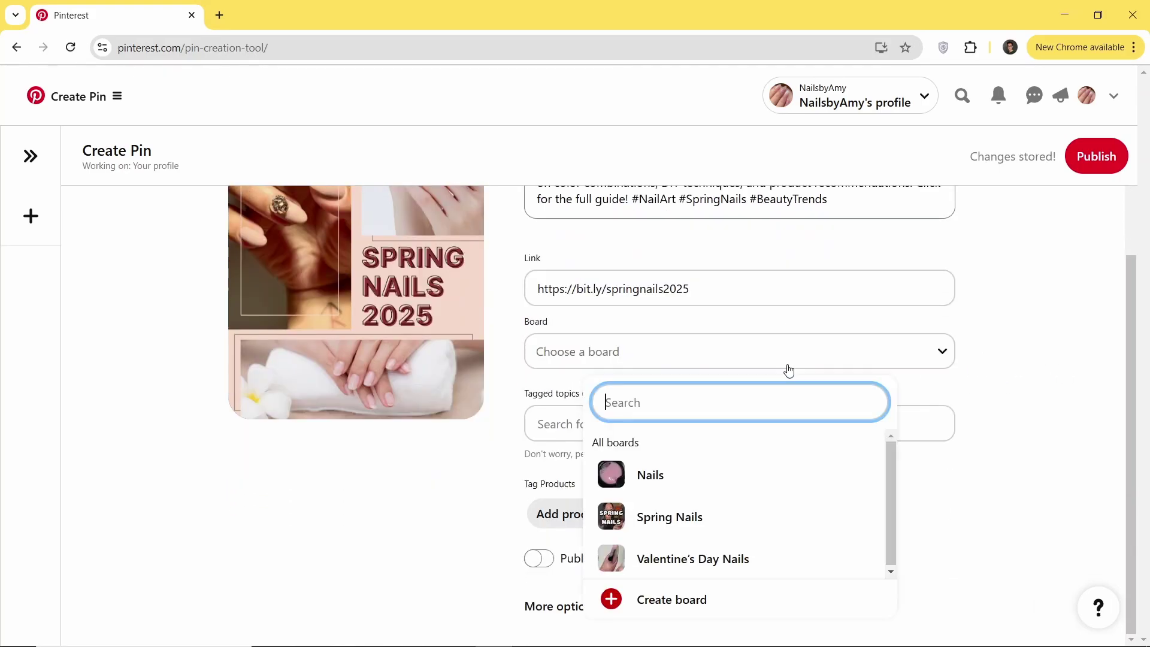
left_click(729, 517)
left_click(629, 420)
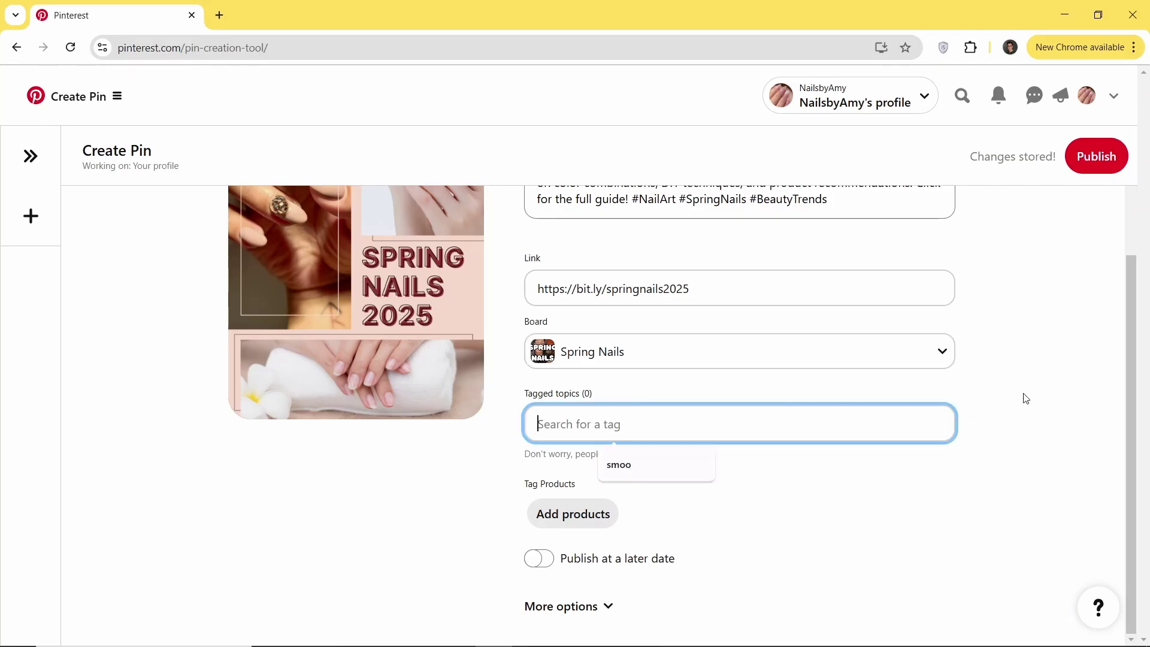
left_click(1025, 396)
left_click(1092, 157)
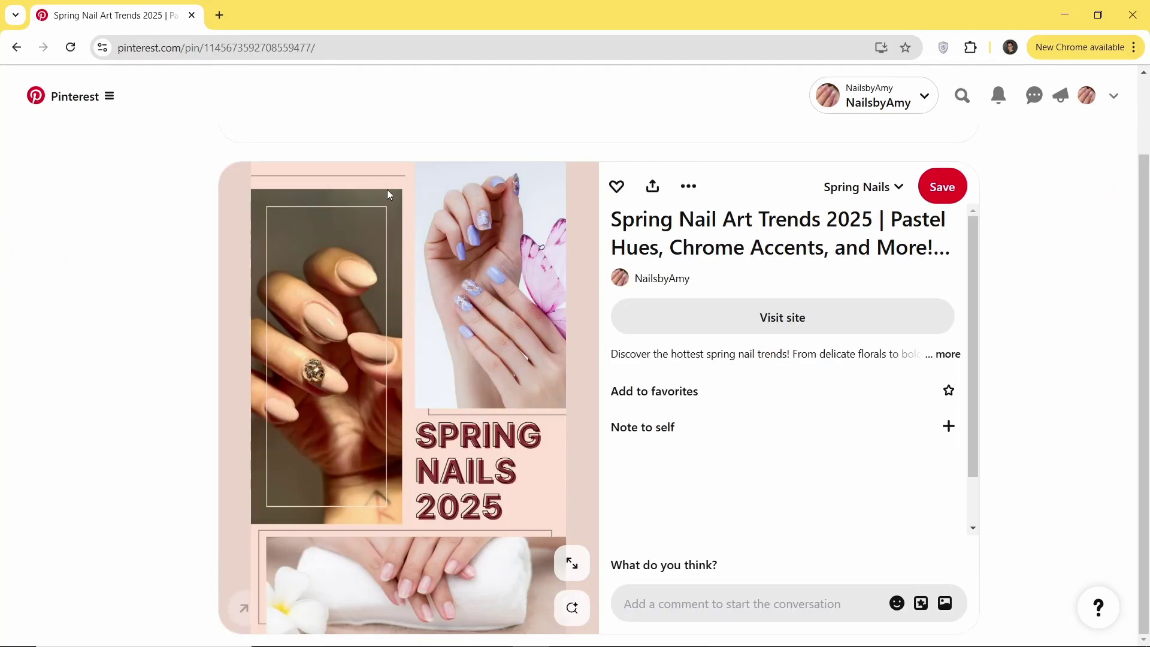
Step: Test the published Pin's destination link and look through the Medium story it leads to
left_click(722, 234)
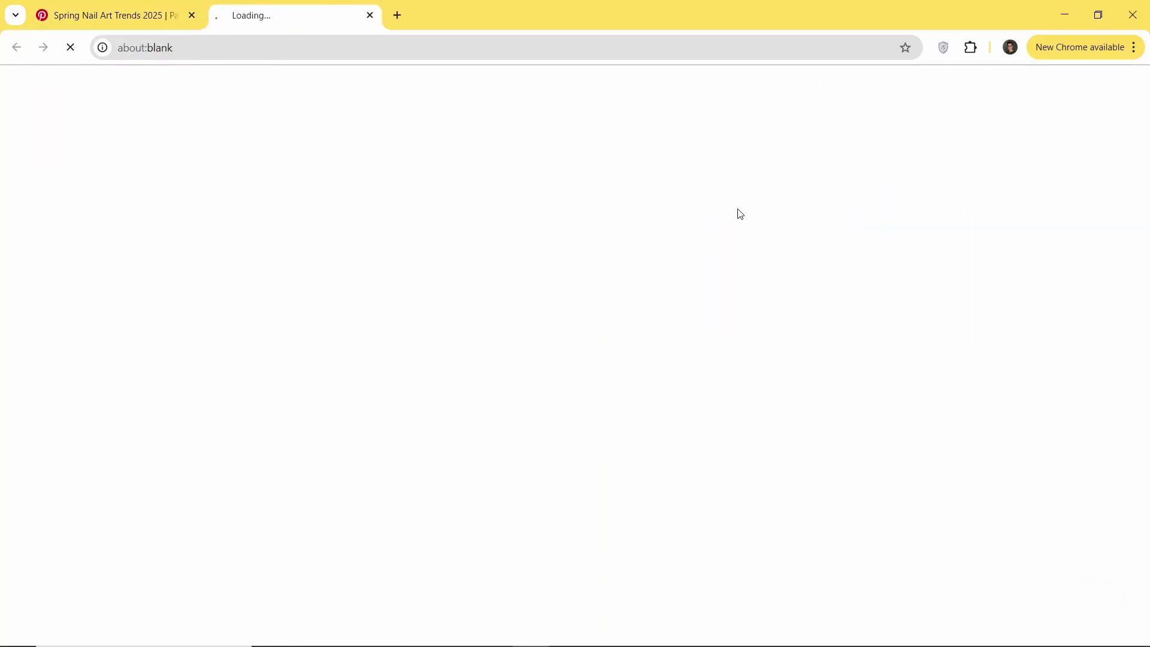
scroll(709, 195, "down", 3)
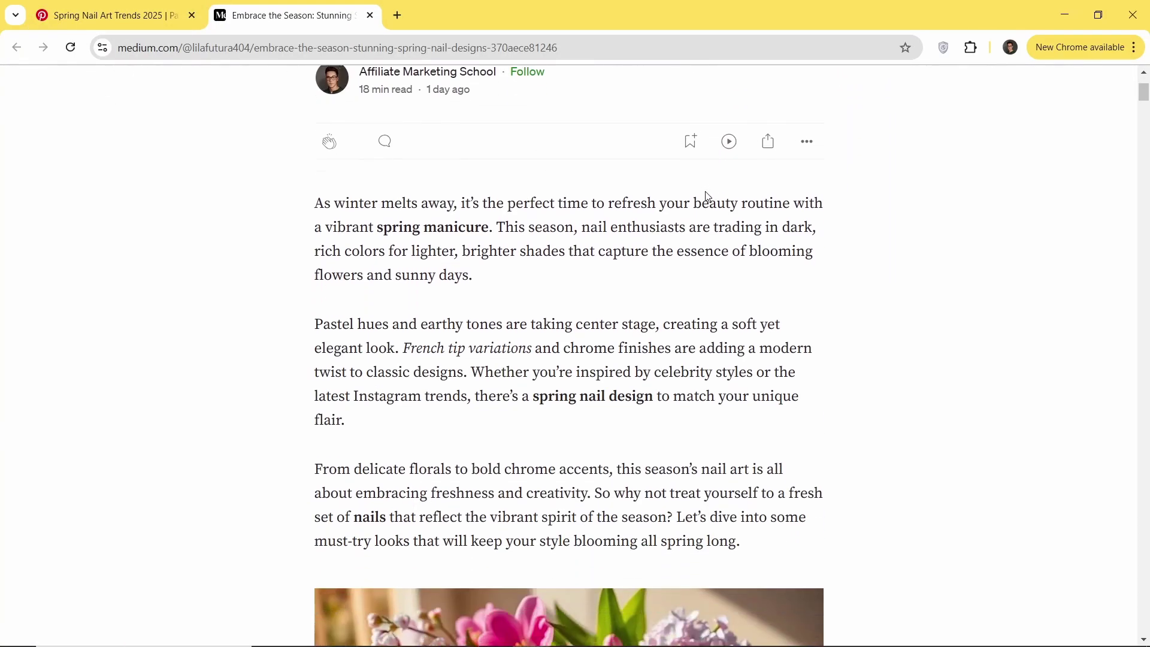
scroll(706, 193, "down", 15)
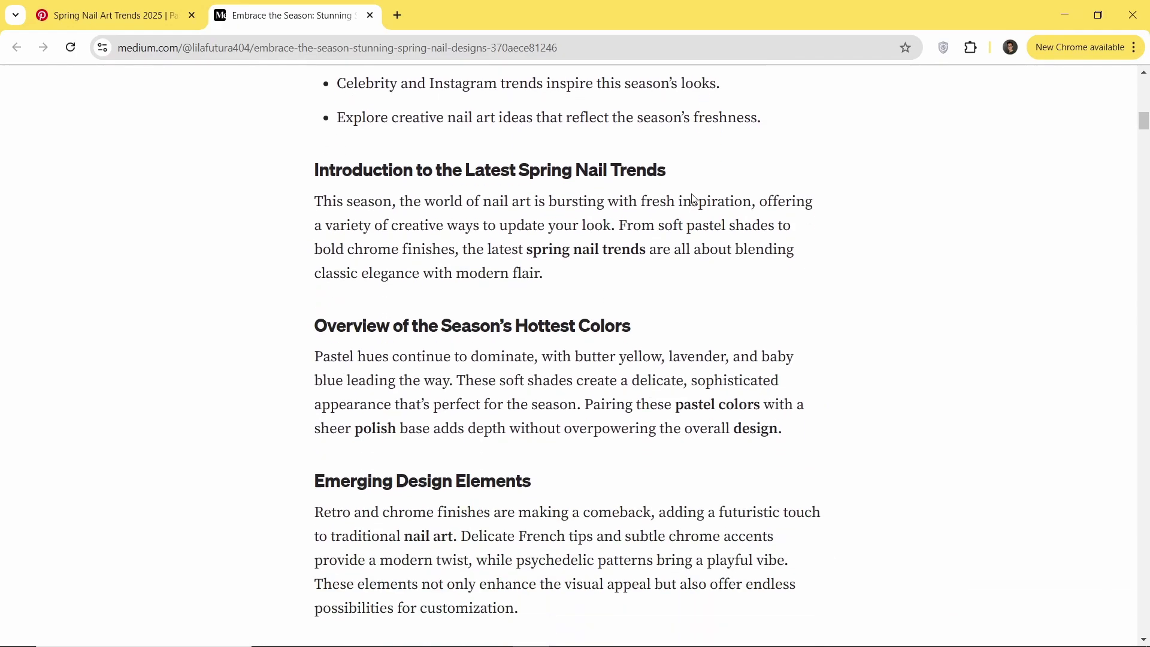
scroll(693, 199, "down", 18)
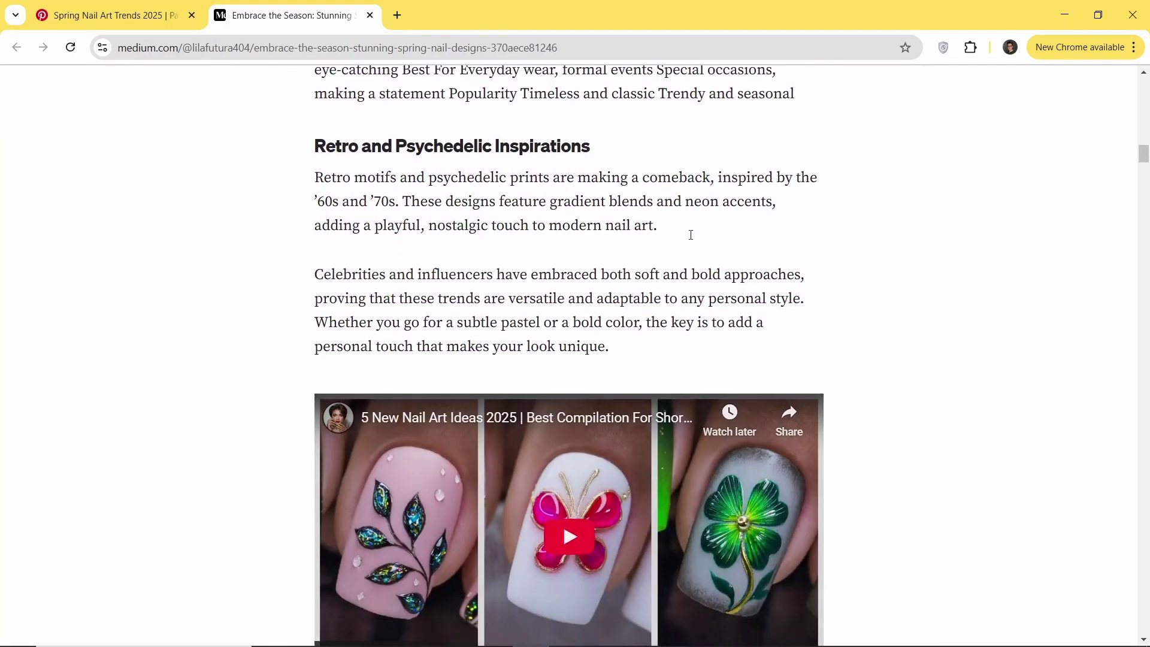
scroll(691, 234, "down", 10)
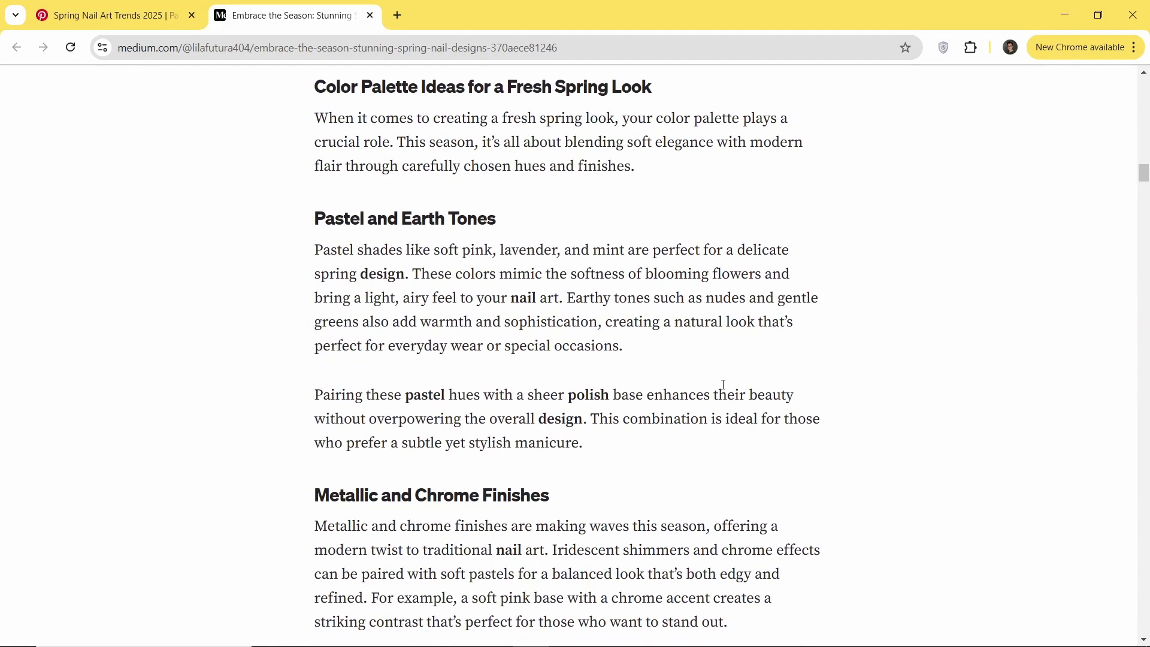
Step: Play the story's embedded "5 New Nail Art Ideas 2025" video, mute it and pause it
scroll(724, 384, "up", 6)
left_click(583, 267)
scroll(583, 267, "up", 1)
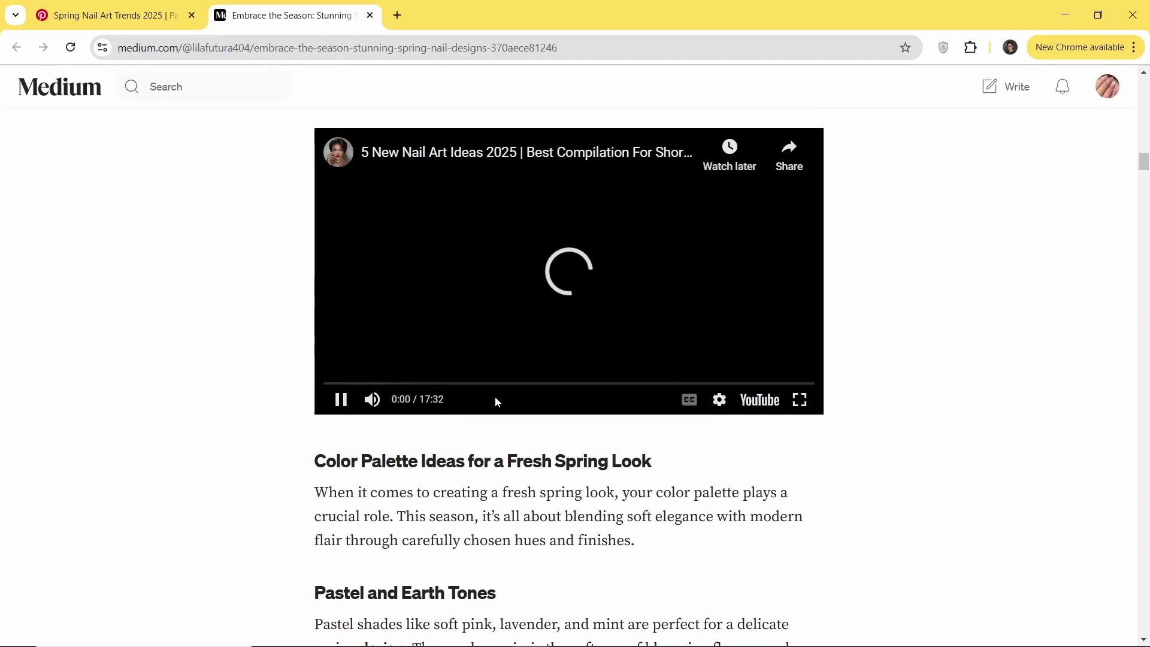
left_click(372, 400)
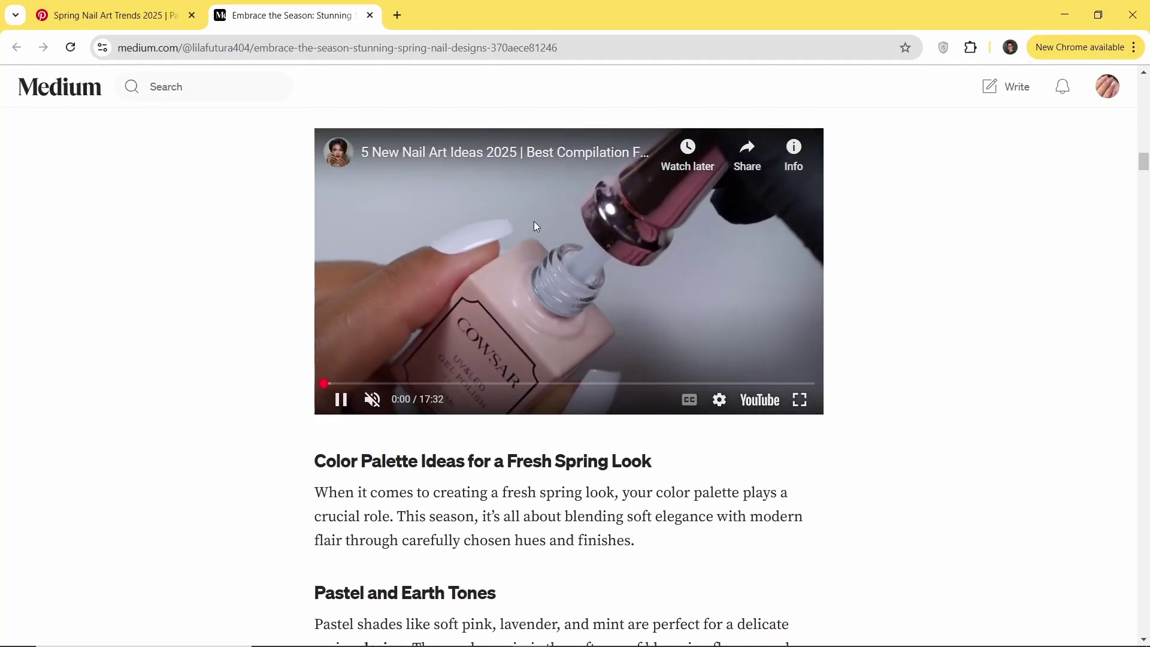
left_click(536, 227)
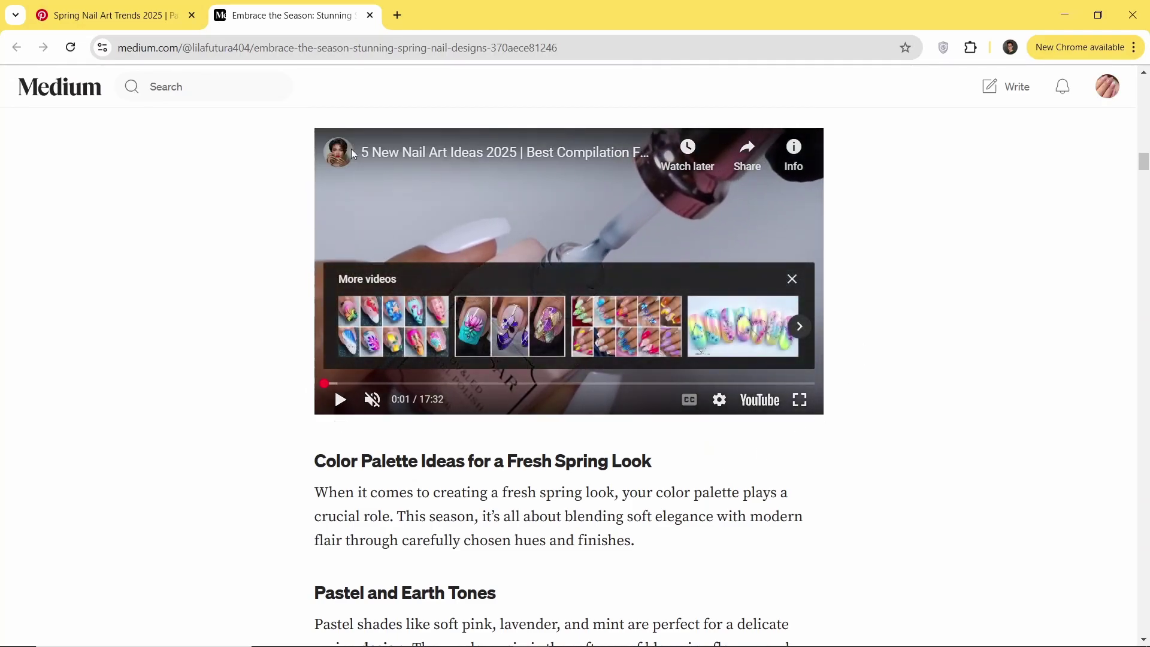
Step: Return to the published Pin's page and examine its details and its impressions, Pin clicks and saves
left_click(60, 13)
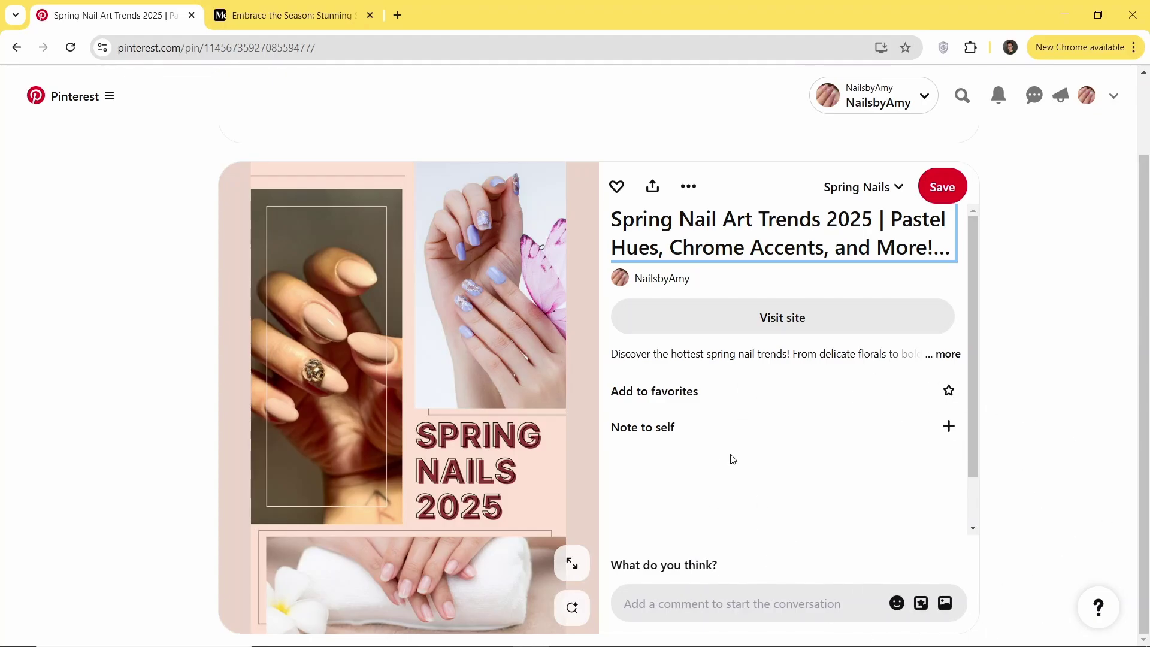
scroll(742, 488, "down", 1)
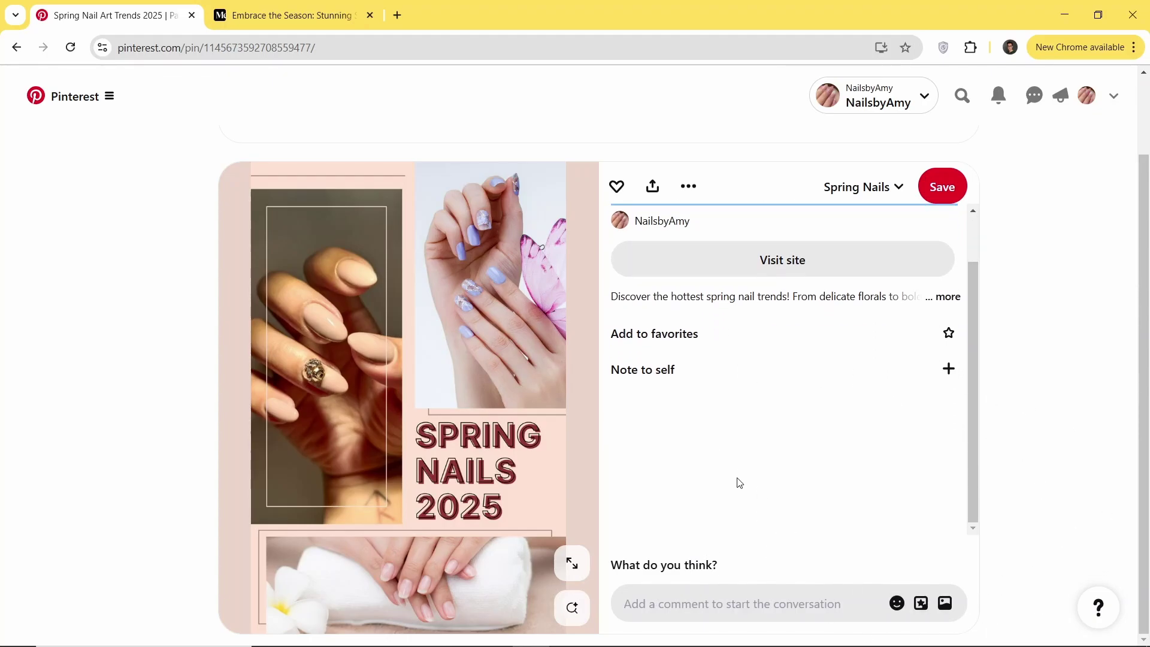
scroll(471, 457, "up", 1)
scroll(471, 457, "up", 1)
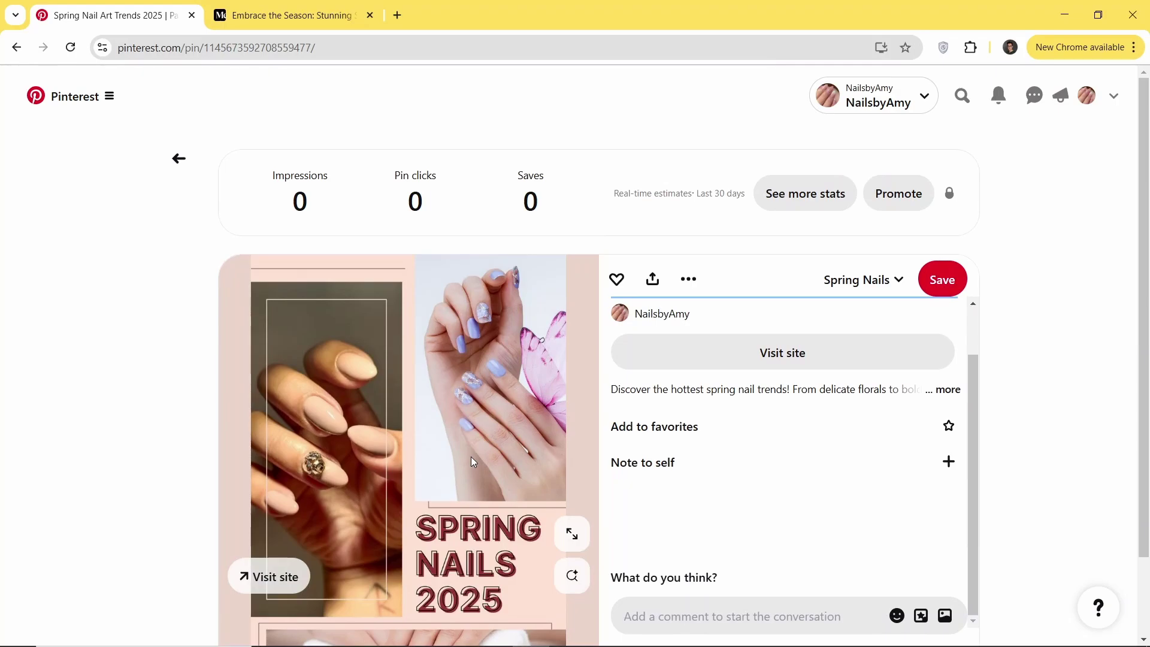
scroll(471, 457, "down", 2)
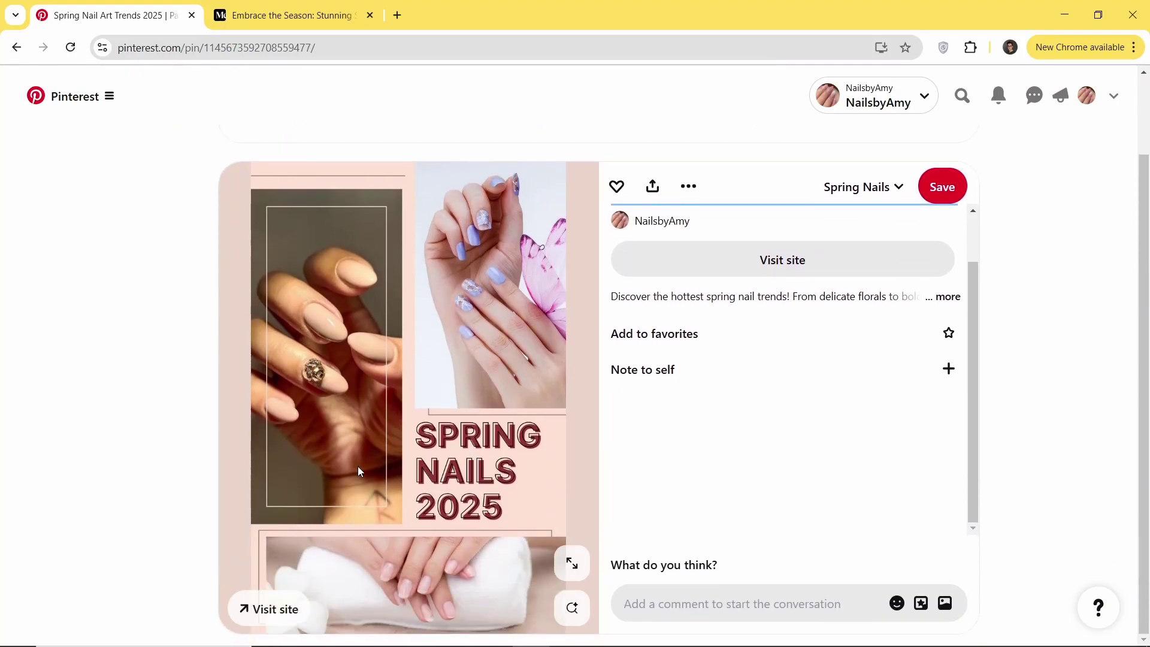